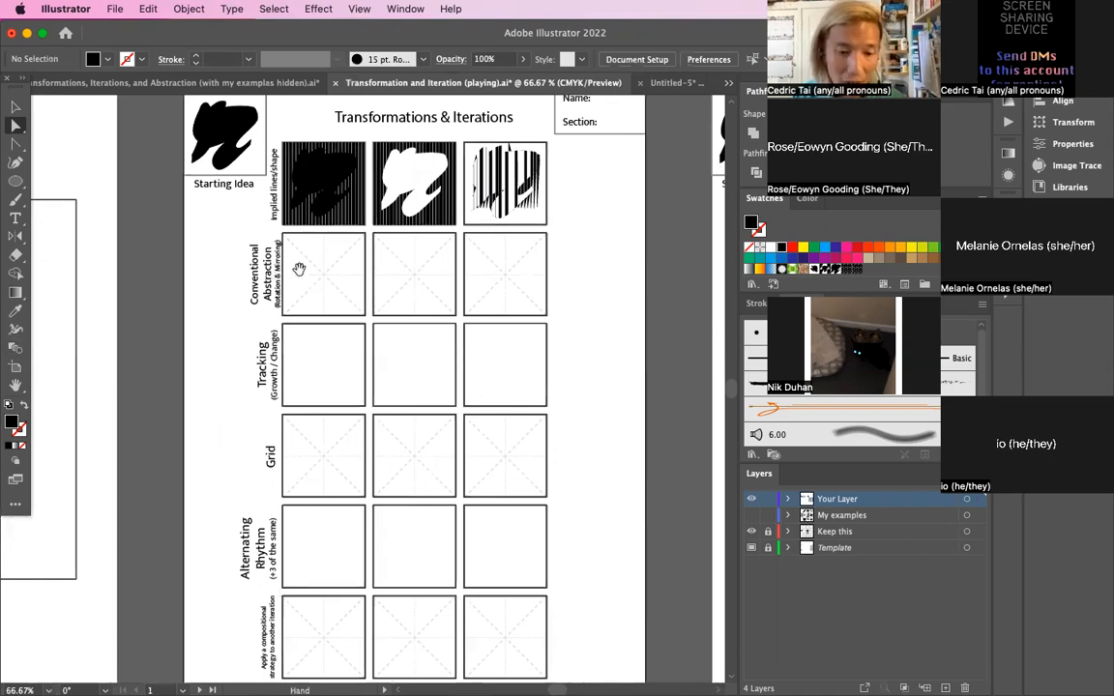
Place a copy of the starting idea shape in the first Conventional Abstraction square and scale it down
key("super+equal")
key("super+equal")
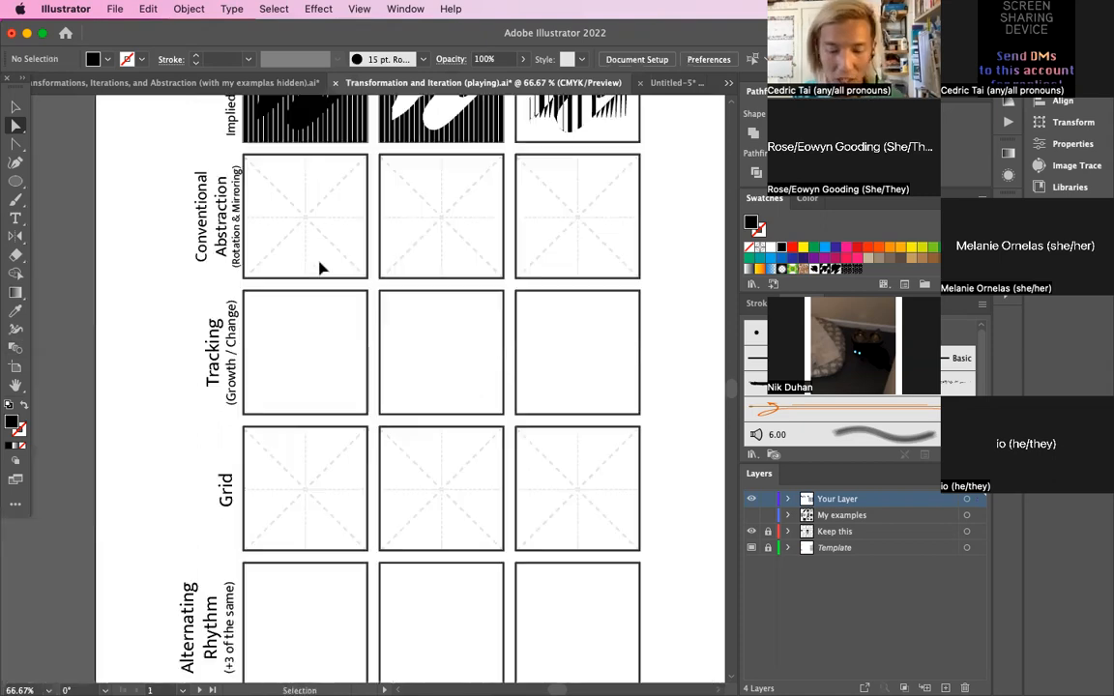
left_click_drag(319, 264, 453, 579)
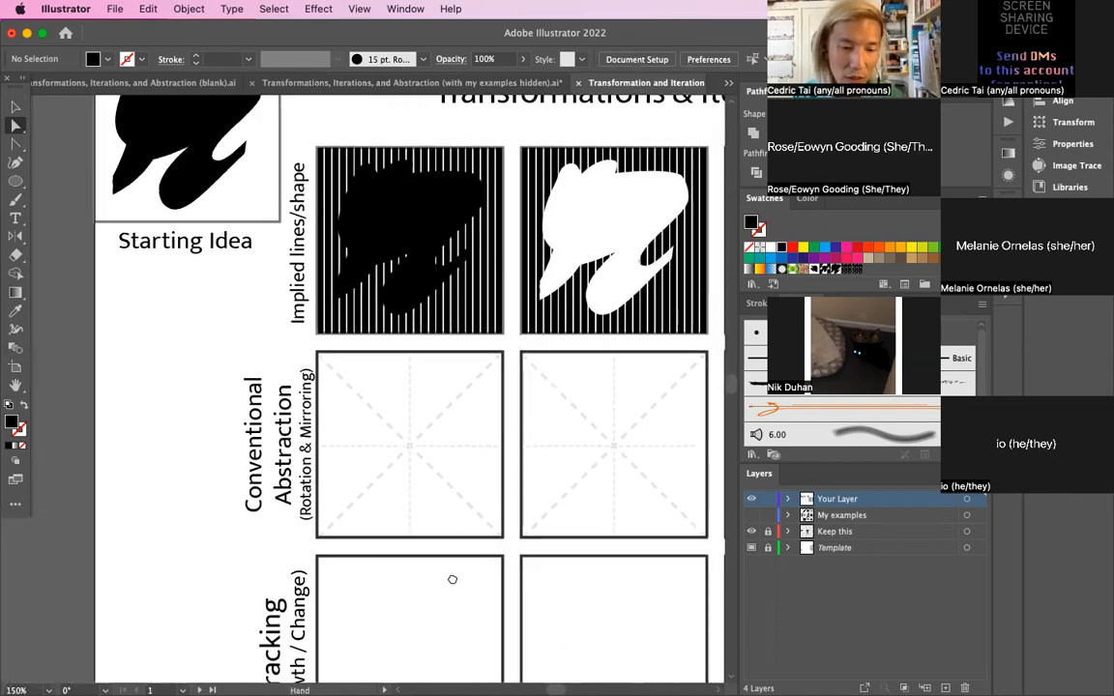
left_click(166, 129)
key("v")
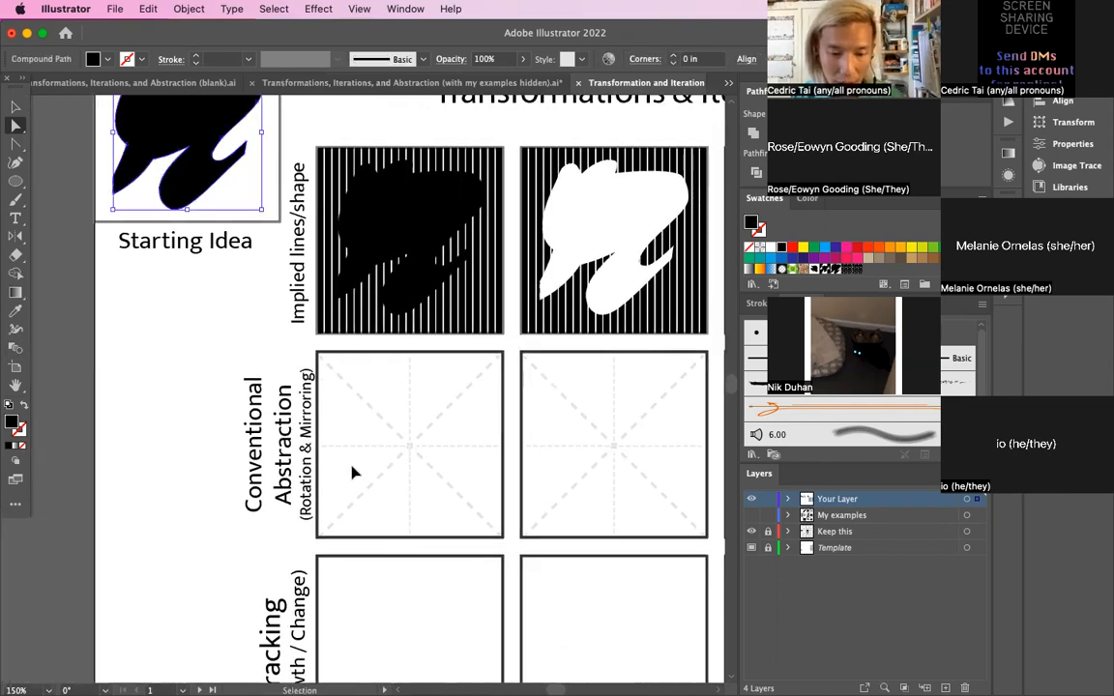
key("super+v")
left_click_drag(380, 369, 405, 423)
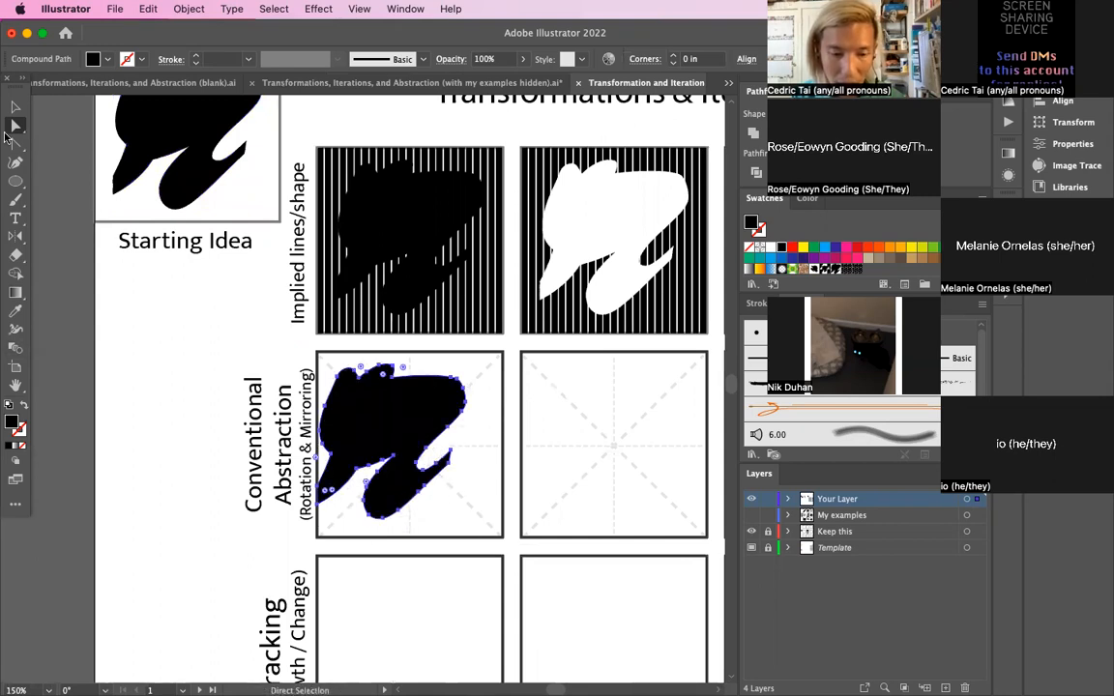
key("v")
left_click_drag(465, 519, 429, 482)
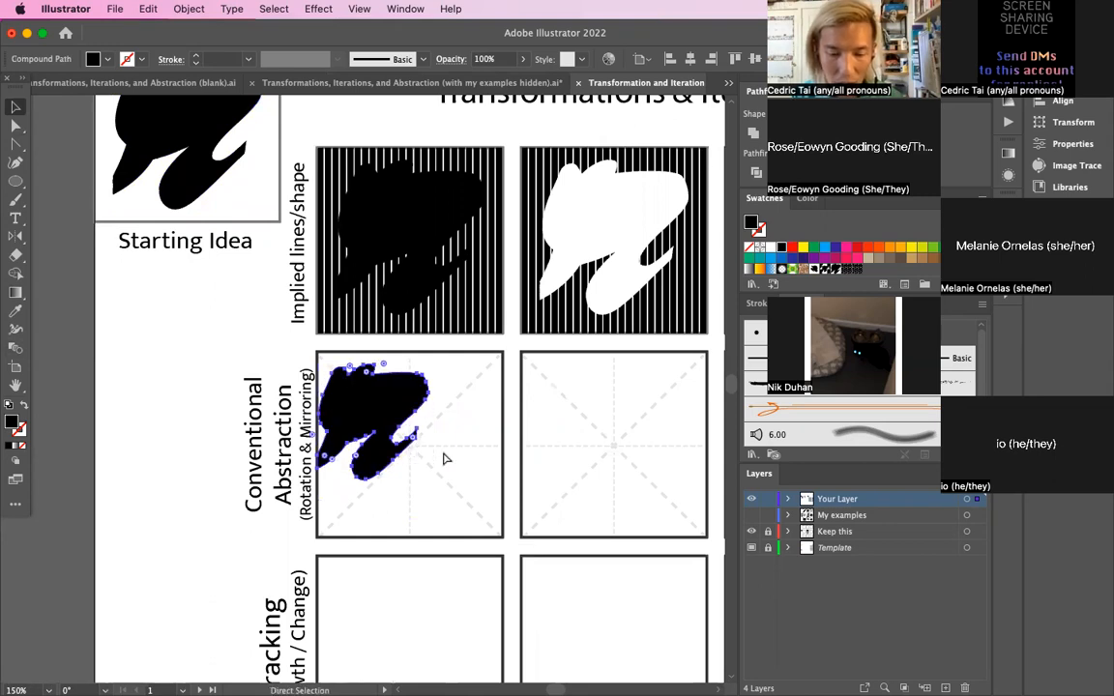
Paste a second copy of the shape beside the first, reflect it across the vertical axis and align it with the original
key("super+v")
left_click_drag(348, 374, 422, 413)
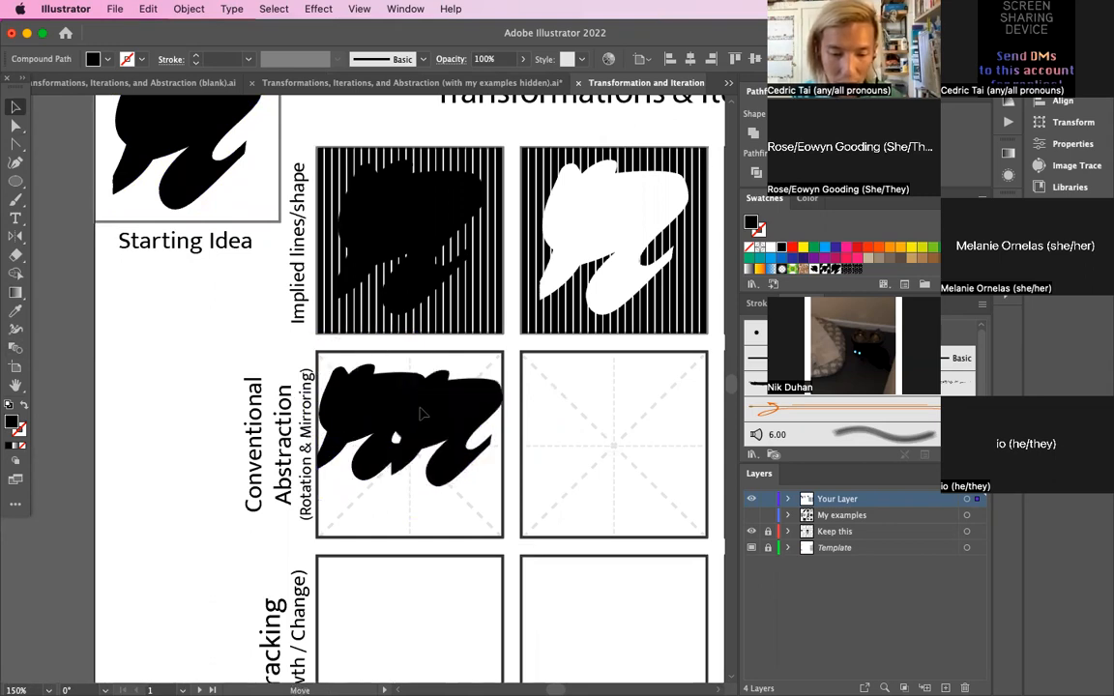
right_click(455, 412)
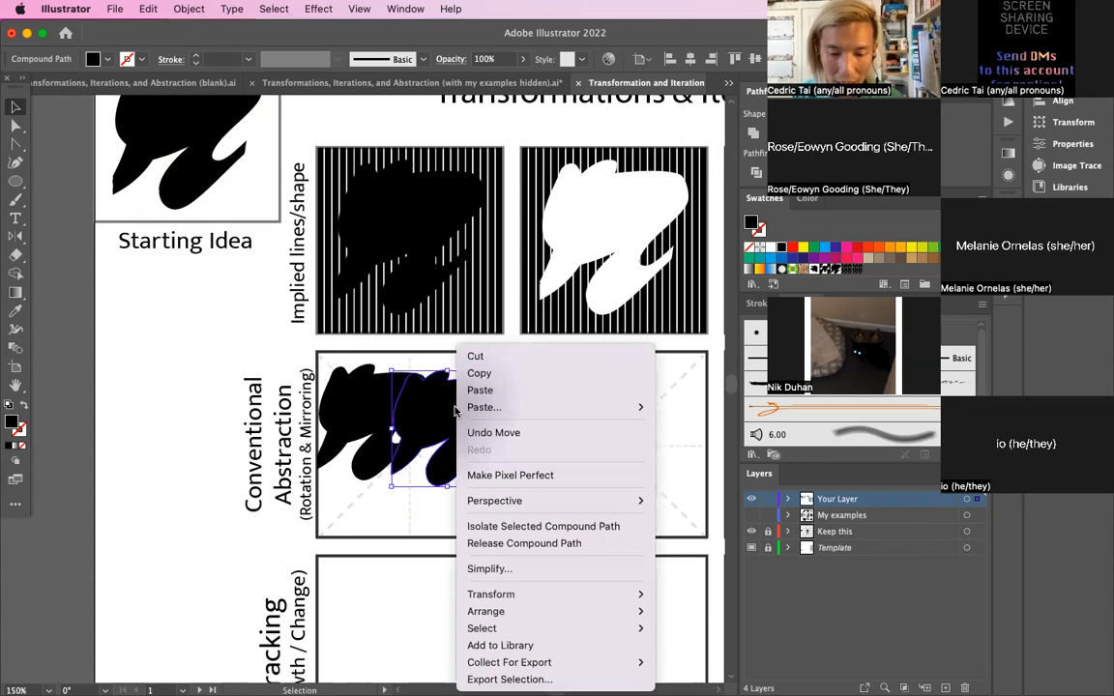
mouse_move(544, 594)
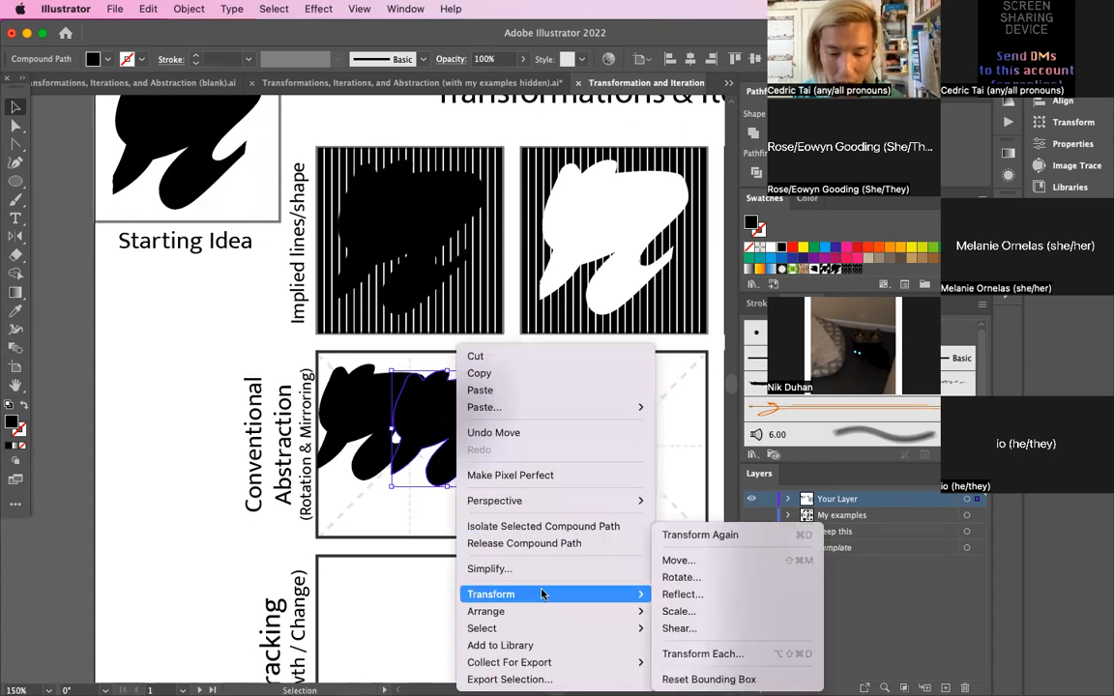
left_click(734, 593)
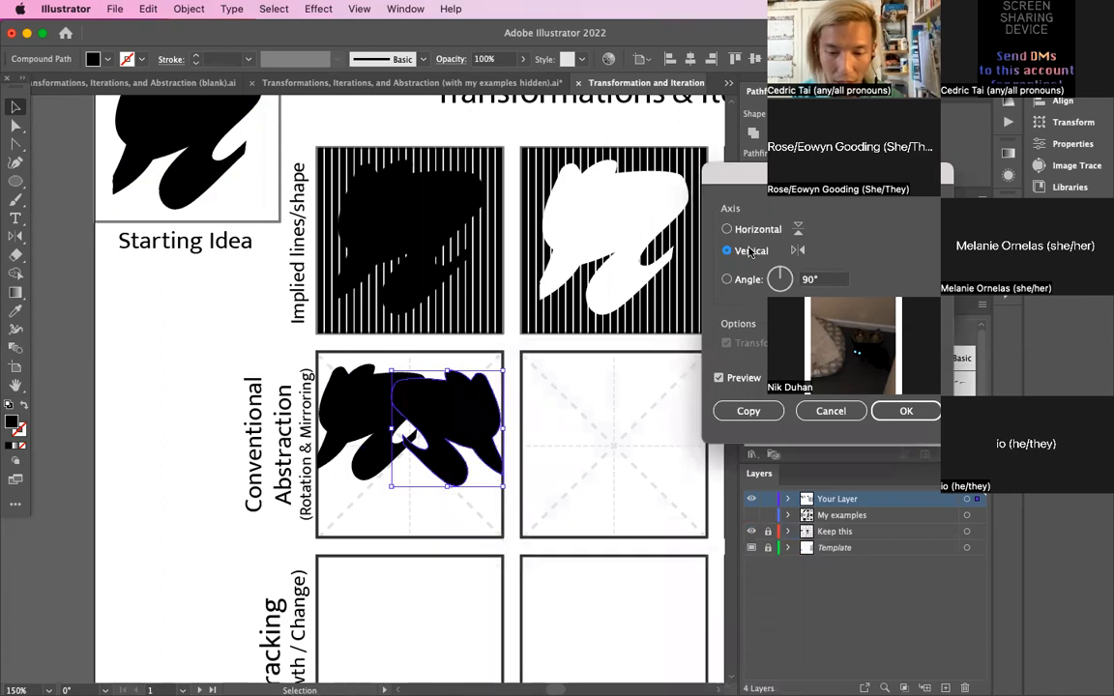
left_click(881, 413)
left_click(899, 413)
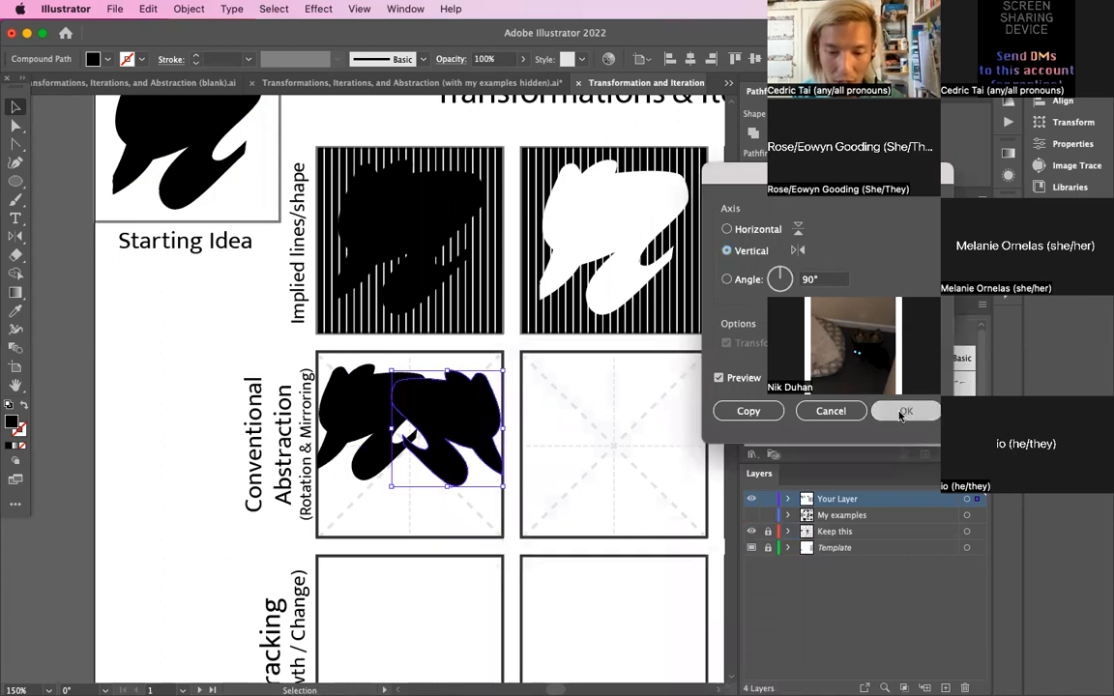
left_click(790, 276)
left_click_drag(781, 279, 780, 278)
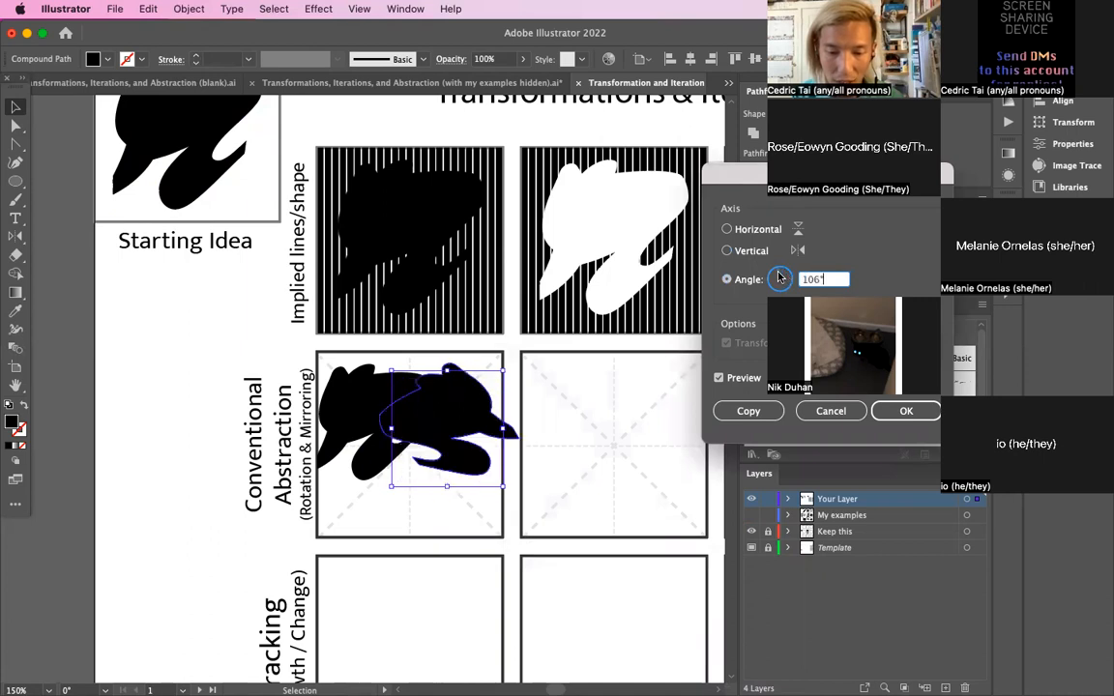
left_click(726, 250)
left_click(904, 411)
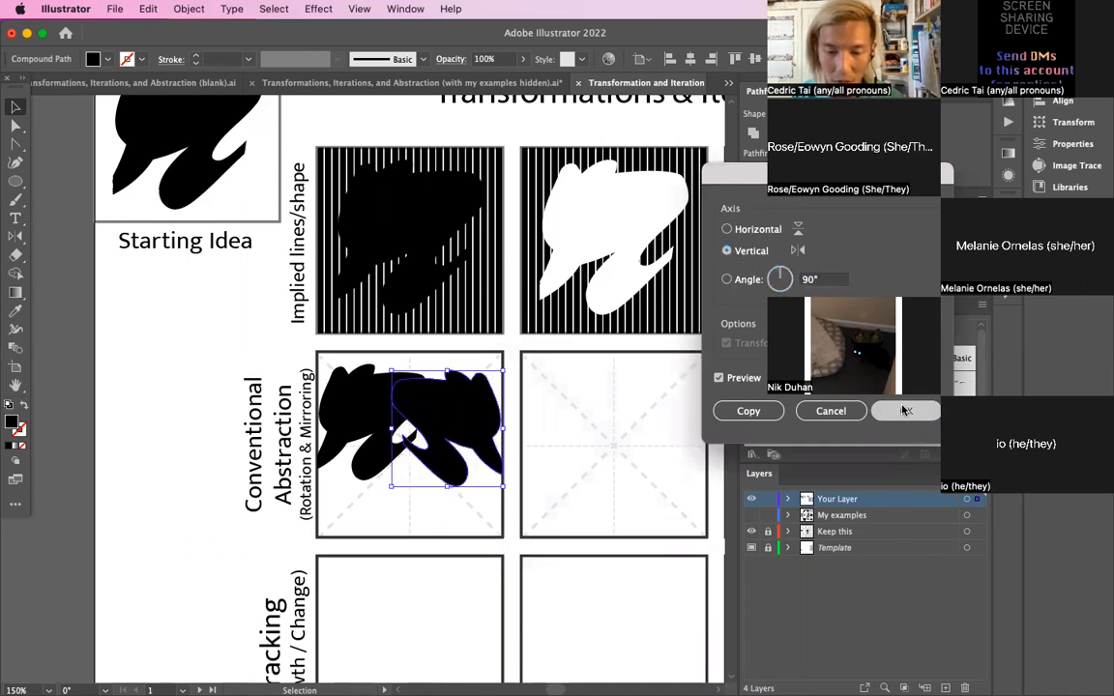
mouse_move(439, 408)
left_mouse_down()
mouse_move(494, 393)
mouse_move(437, 410)
left_mouse_up()
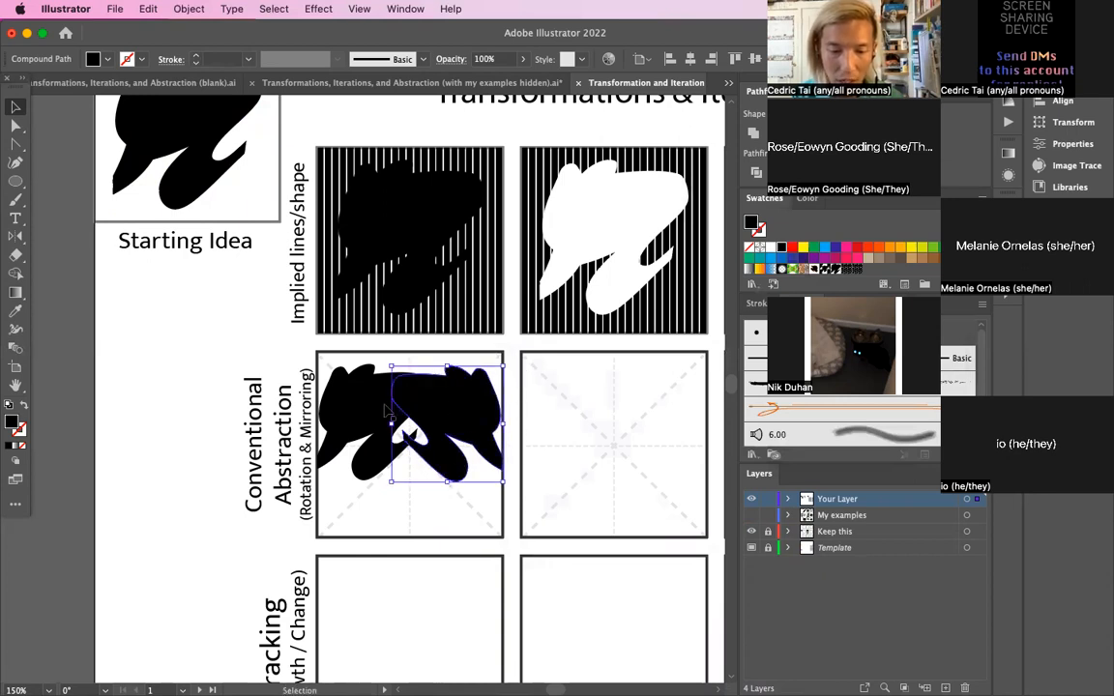
Delete the reflected copy from the first Conventional Abstraction square
left_click(428, 414, "shift")
left_click(459, 569)
left_click(486, 401)
key("Delete")
Apply a Mirror Repeat to the remaining shape in the first Conventional Abstraction square
left_click(360, 410)
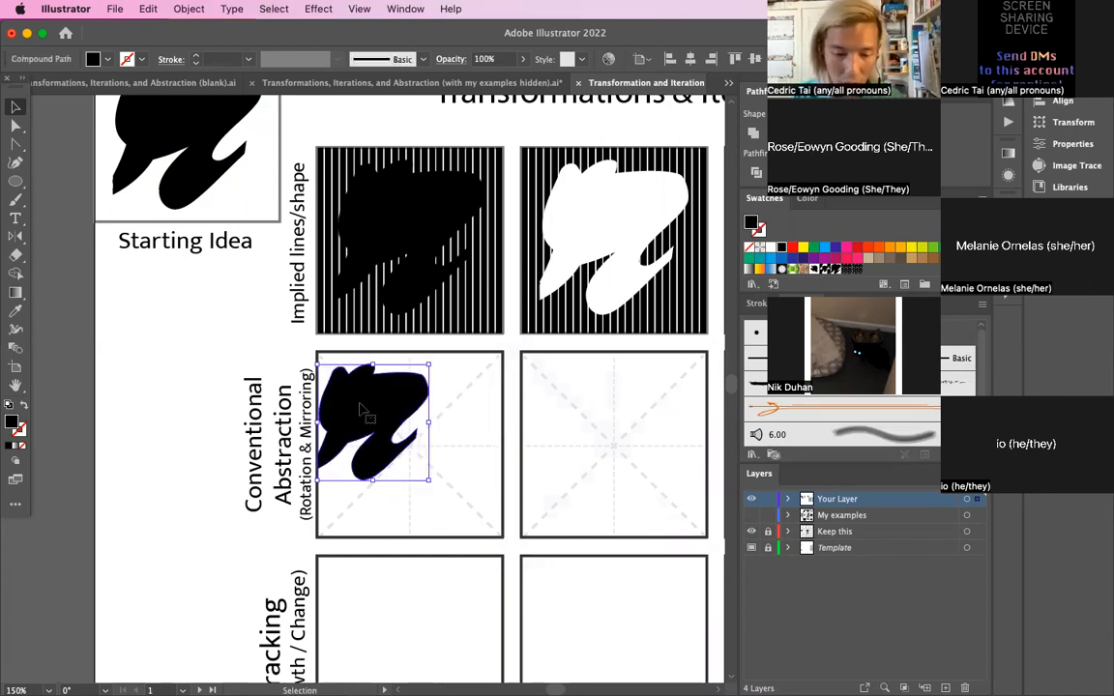
left_click(188, 8)
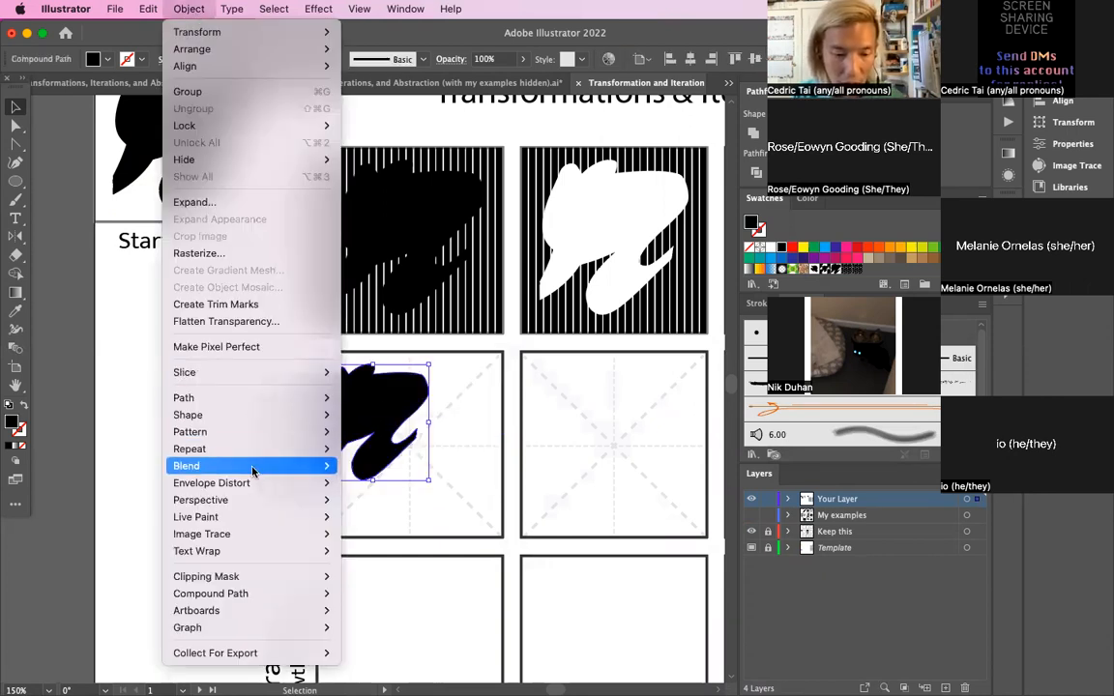
mouse_move(252, 455)
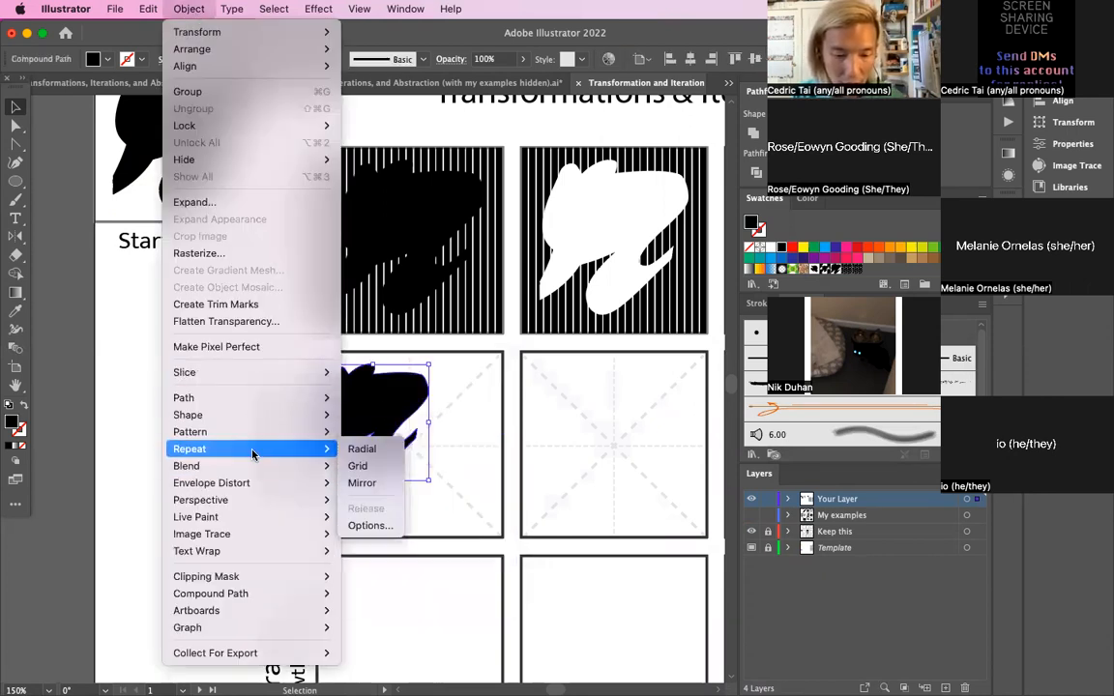
left_click(364, 484)
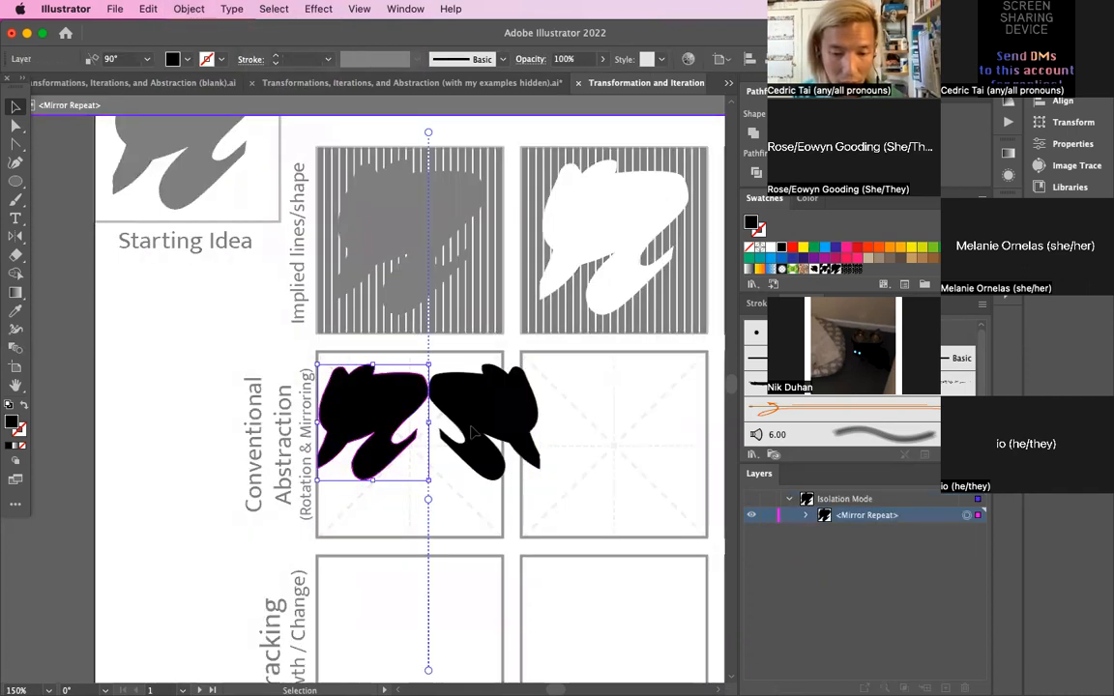
Reposition and tilt the mirror axis to about 13.8° so the reflection falls below the original shape
left_click_drag(428, 500, 443, 481)
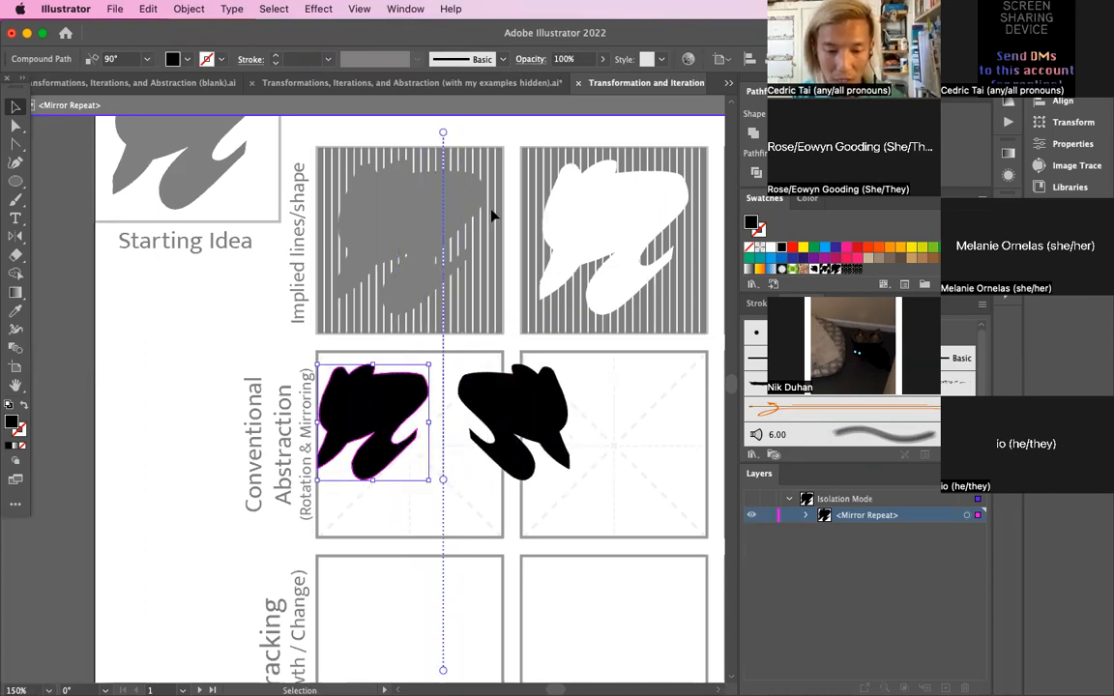
left_click_drag(447, 138, 487, 305)
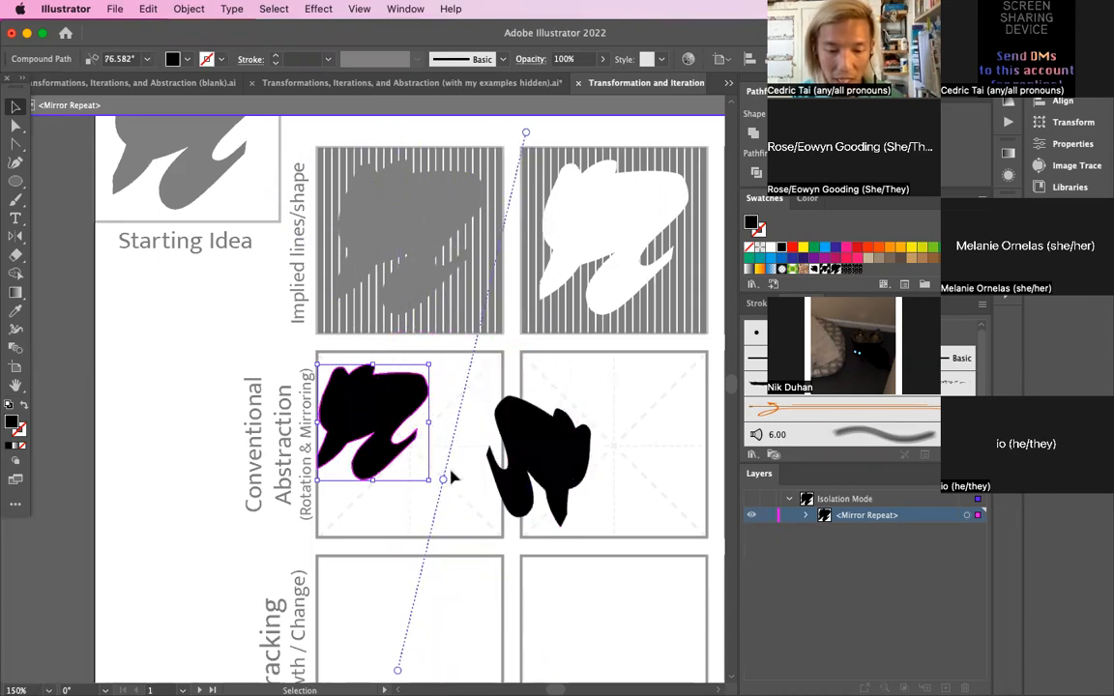
left_click_drag(443, 483, 415, 477)
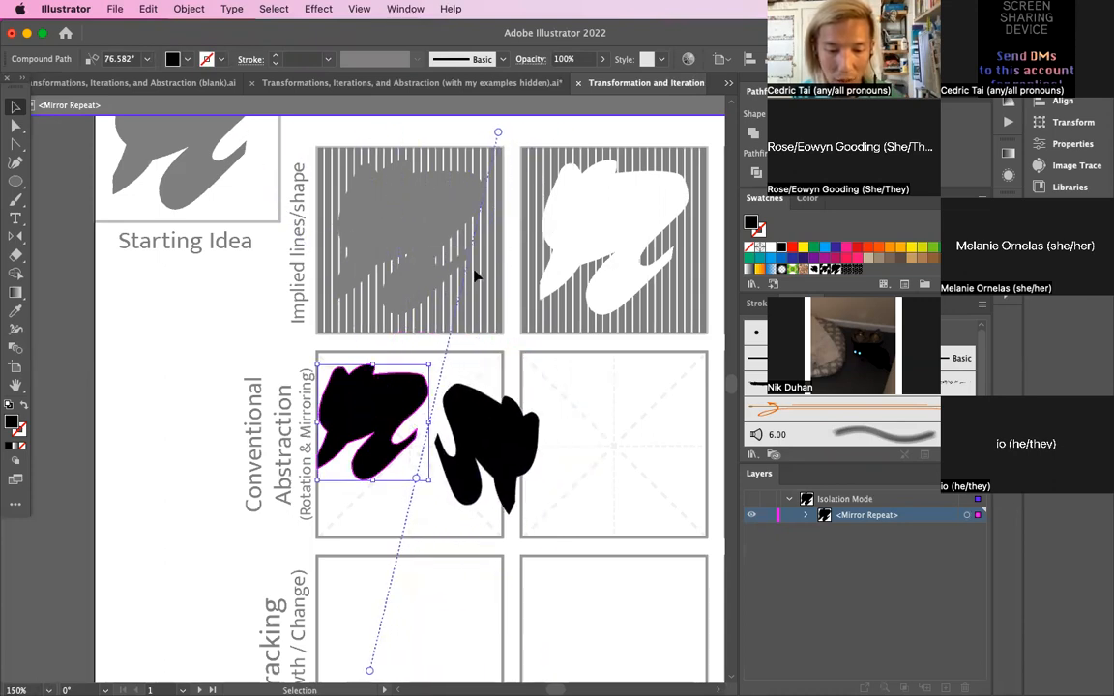
left_click_drag(496, 136, 563, 457)
left_click(379, 483)
mouse_move(418, 483)
left_mouse_down()
mouse_move(428, 473)
mouse_move(413, 462)
mouse_move(428, 467)
mouse_move(420, 478)
left_mouse_up()
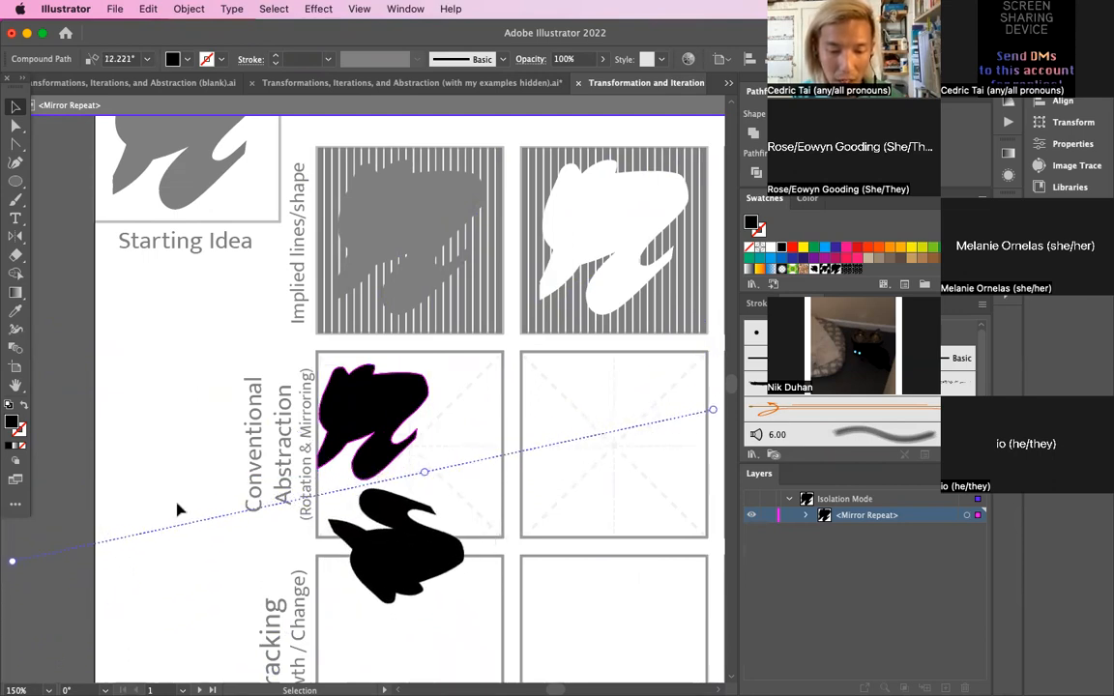
mouse_move(12, 565)
left_mouse_down()
mouse_move(34, 575)
mouse_move(293, 569)
mouse_move(422, 500)
mouse_move(423, 556)
mouse_move(368, 549)
mouse_move(473, 557)
mouse_move(497, 517)
mouse_move(431, 542)
mouse_move(377, 502)
mouse_move(97, 574)
mouse_move(13, 589)
mouse_move(13, 574)
left_mouse_up()
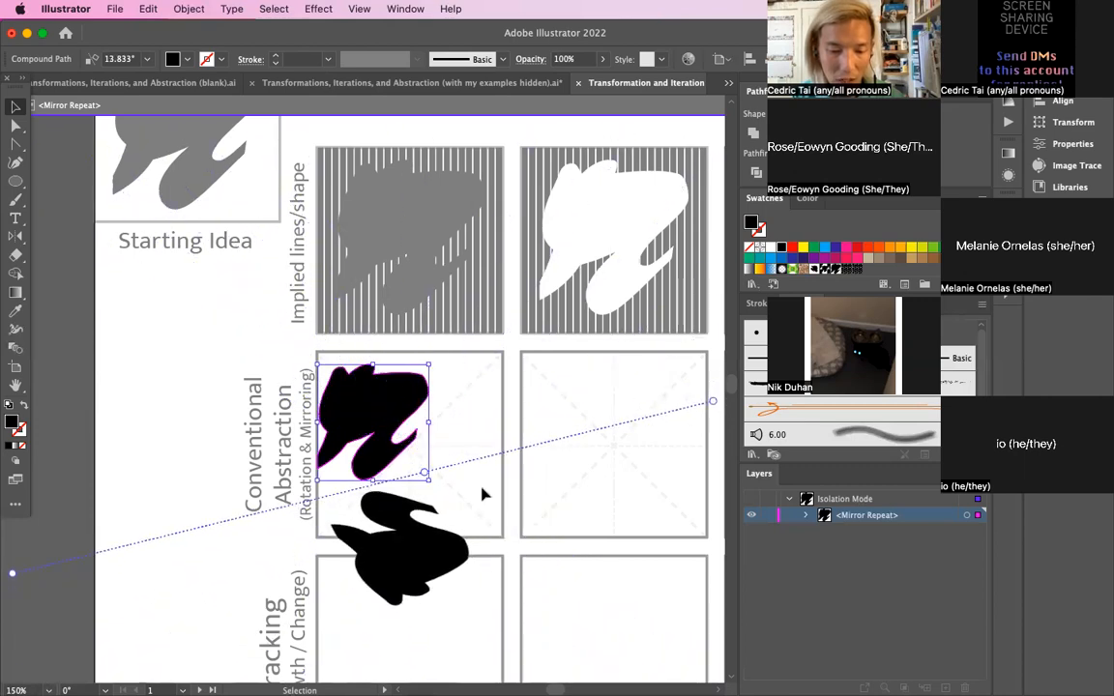
Exit isolation mode, rotate the mirror repeat until its axis is nearly vertical at about 91.9°, and move it toward its square
left_click(135, 309)
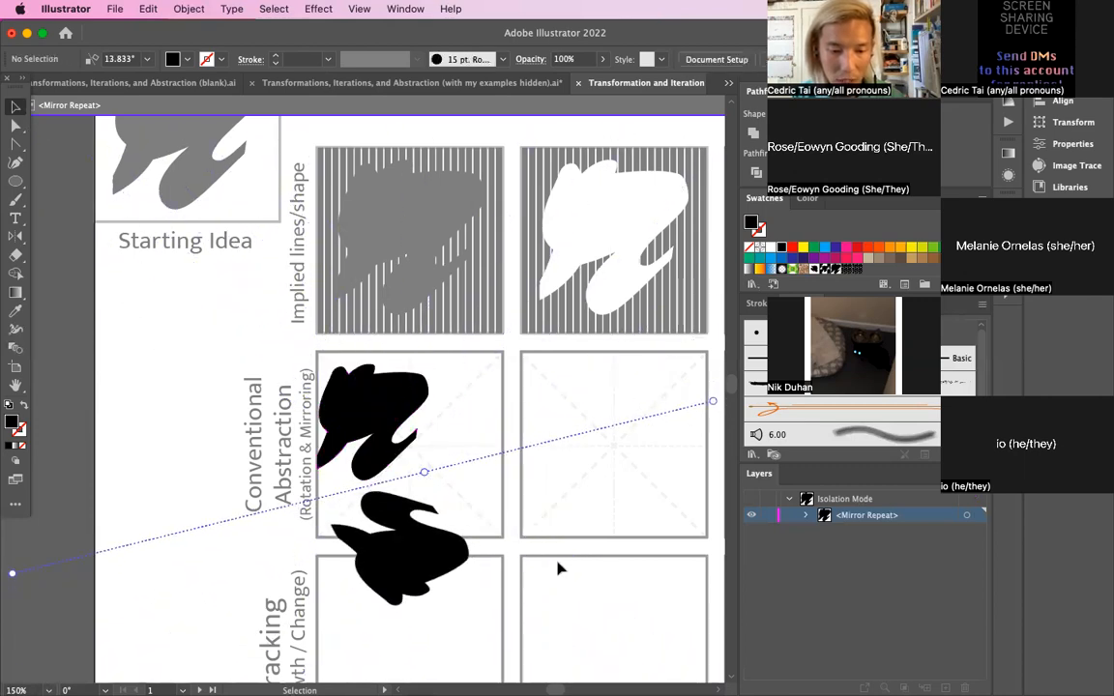
double_click(193, 416)
left_click(411, 571)
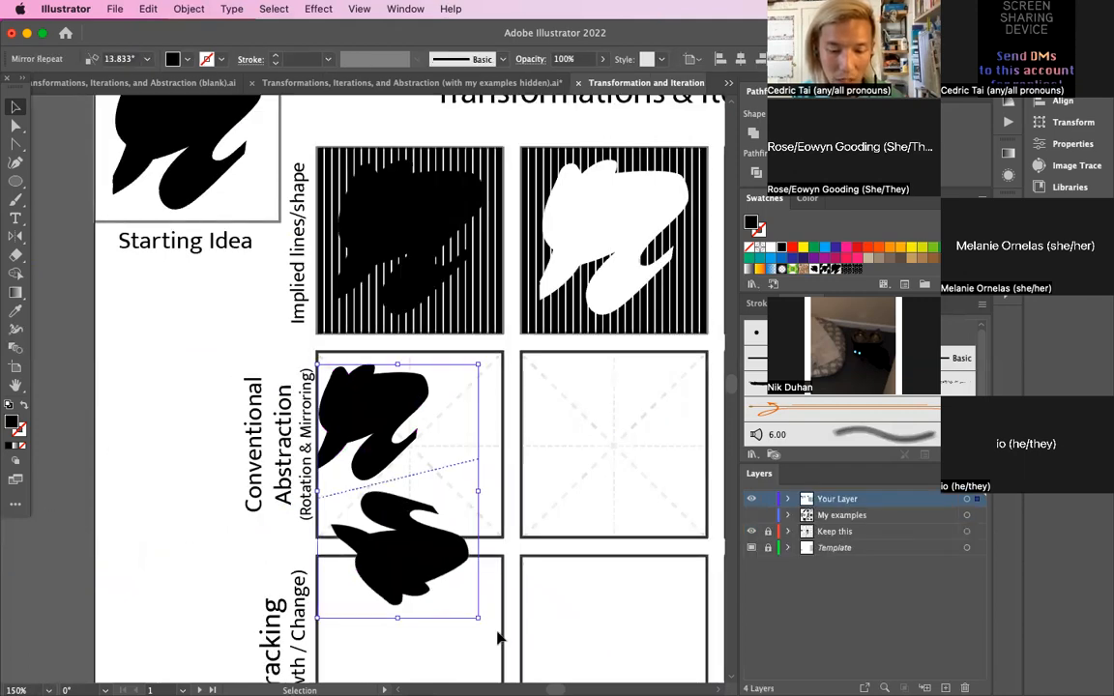
left_click_drag(478, 624, 569, 427)
left_click_drag(441, 505, 509, 469)
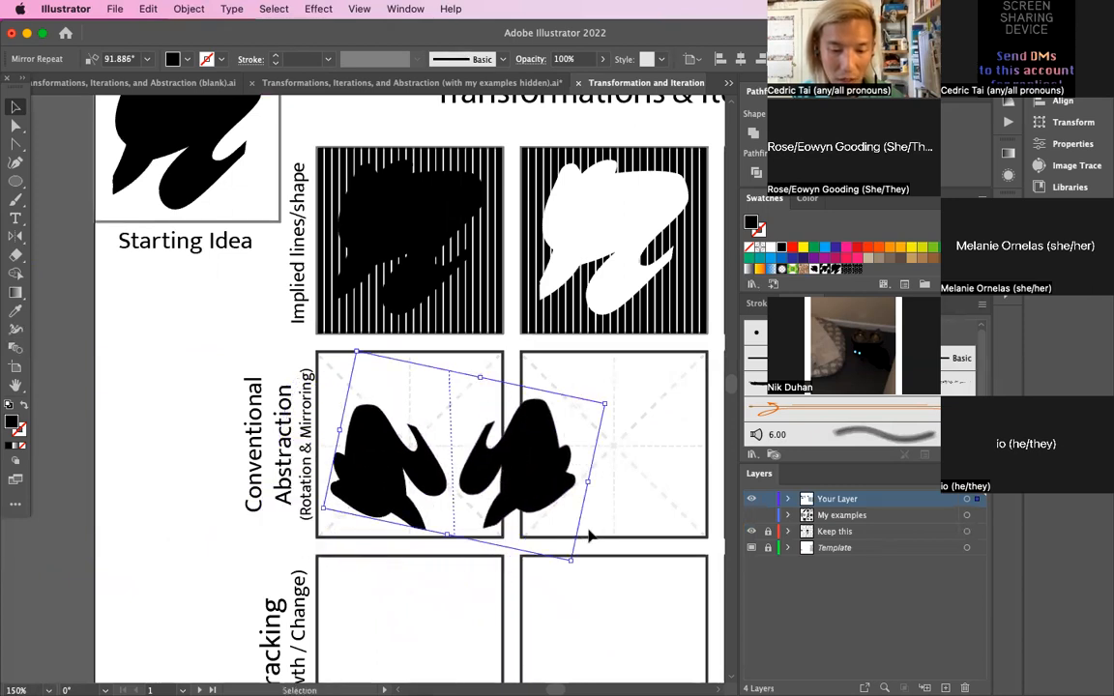
Scale the mirrored pair down and center it inside the first Conventional Abstraction square
left_click_drag(570, 559, 505, 495)
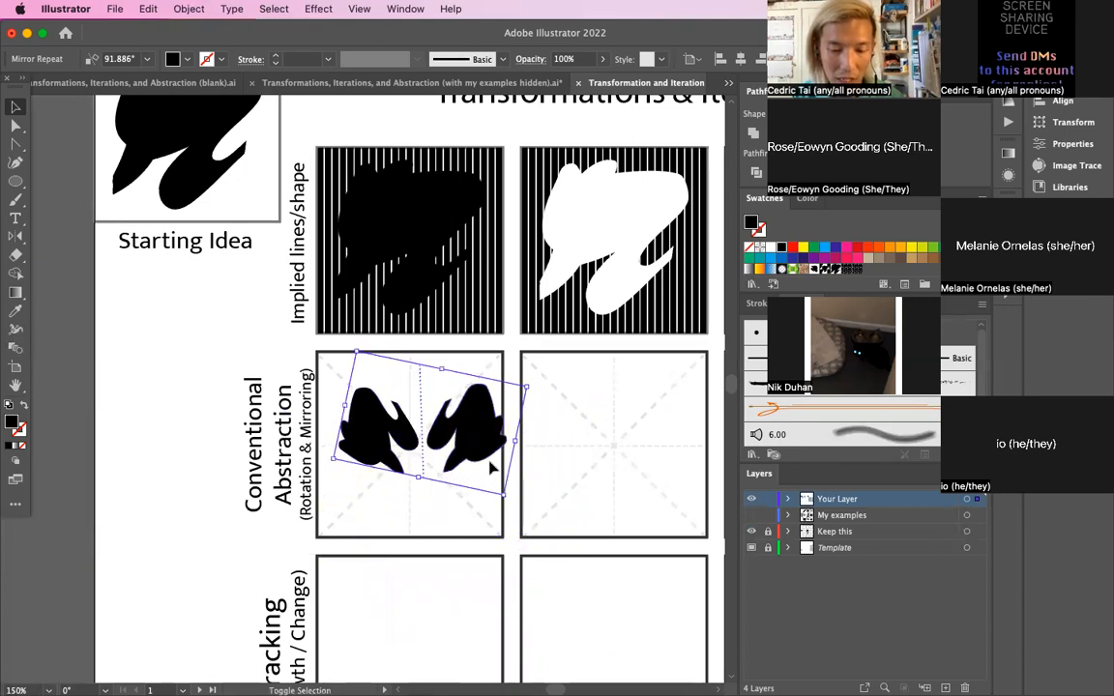
left_click_drag(441, 448, 432, 458)
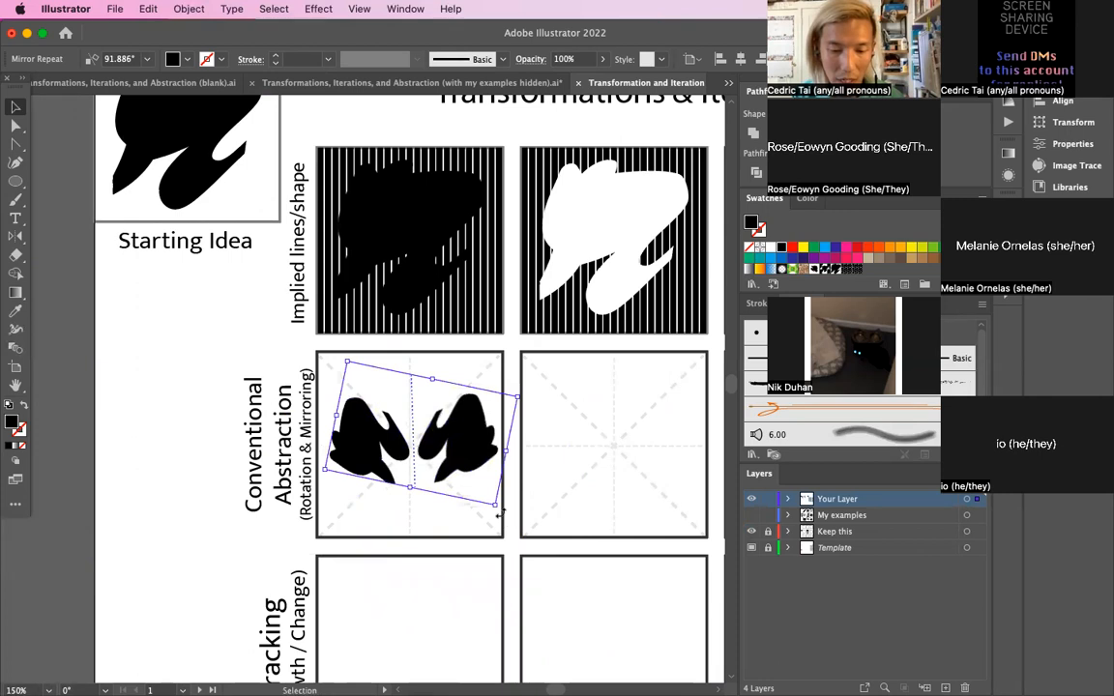
left_click_drag(494, 510, 484, 500)
left_click(483, 553)
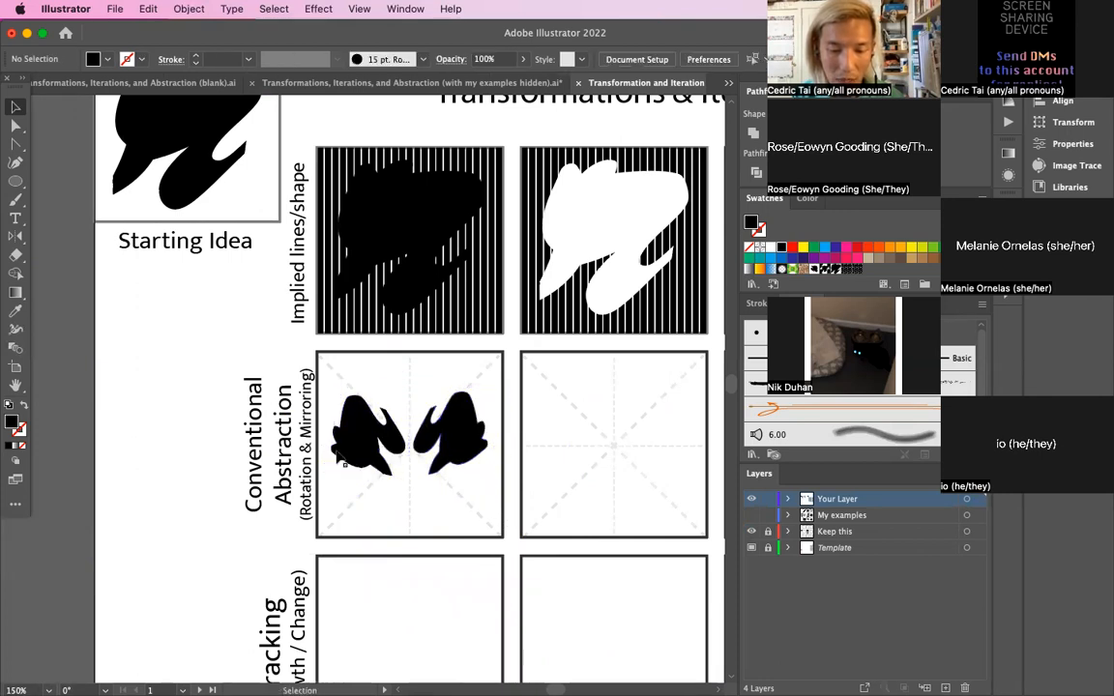
Copy the starting idea shape into the middle Conventional Abstraction square, scale it down and center it
left_click(184, 119)
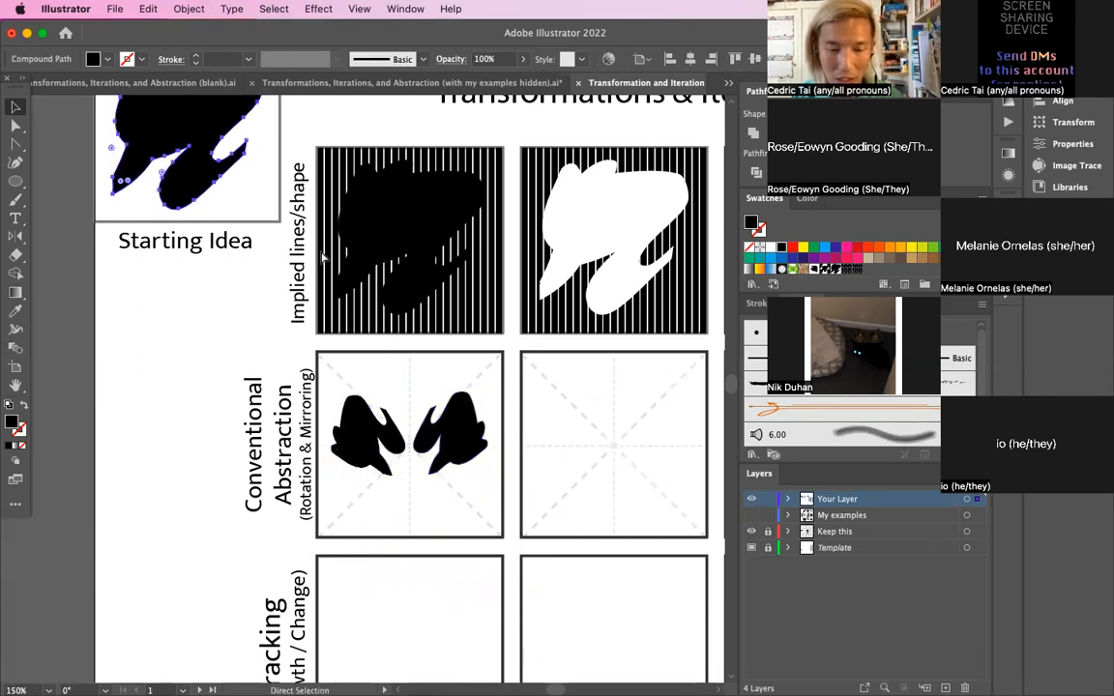
key("ctrl+c")
key("ctrl+v")
left_click_drag(331, 341, 596, 426)
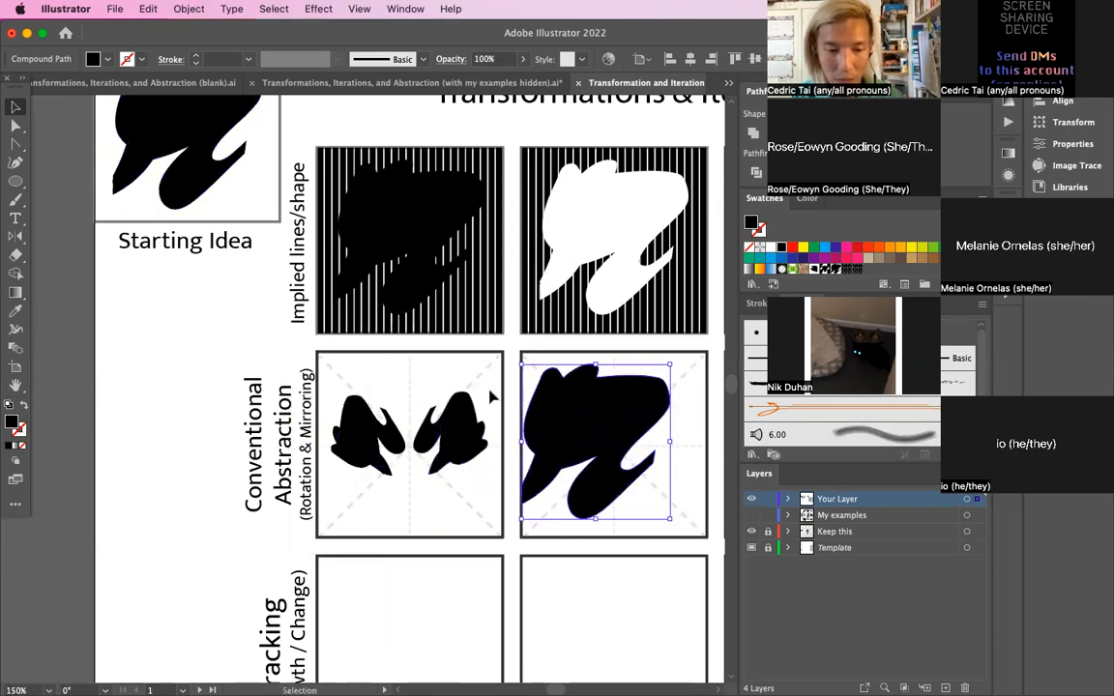
left_click_drag(669, 517, 633, 480)
left_click_drag(609, 397, 633, 447)
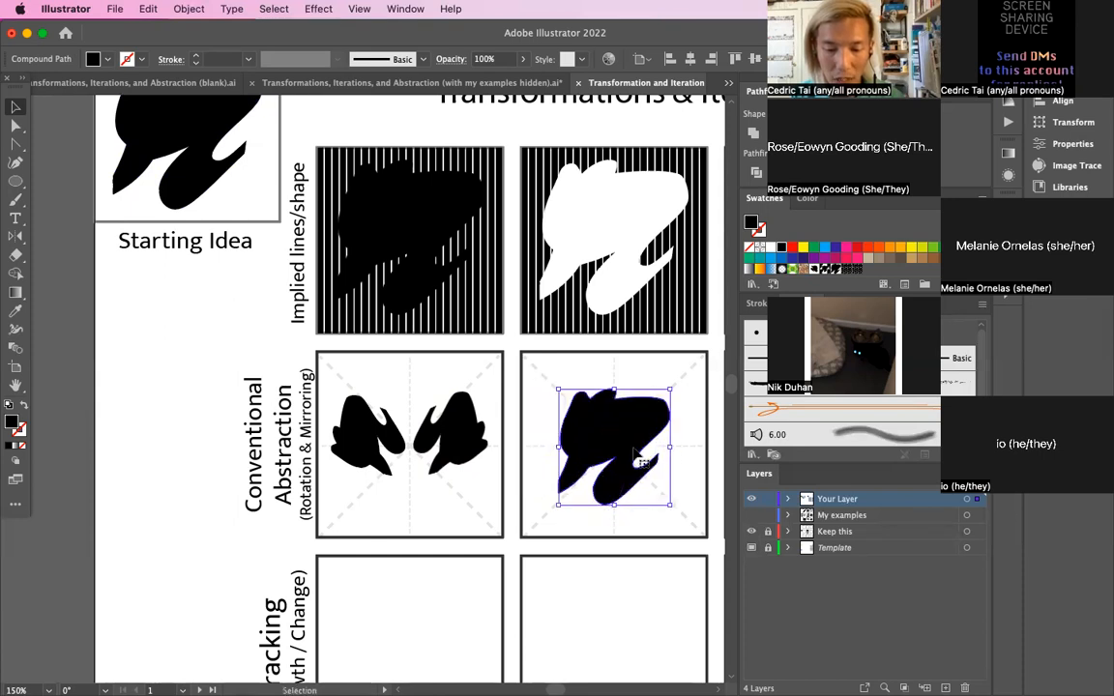
Apply a Radial Repeat to the shape in the middle Conventional Abstraction square
left_click_drag(546, 276, 397, 250)
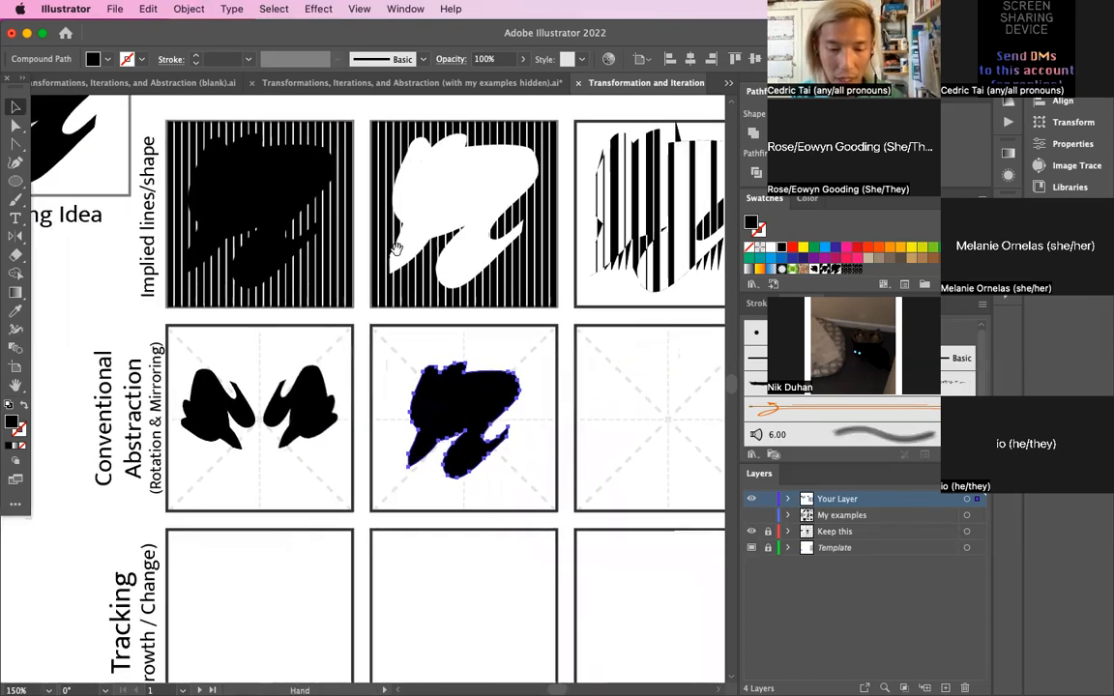
left_click(188, 10)
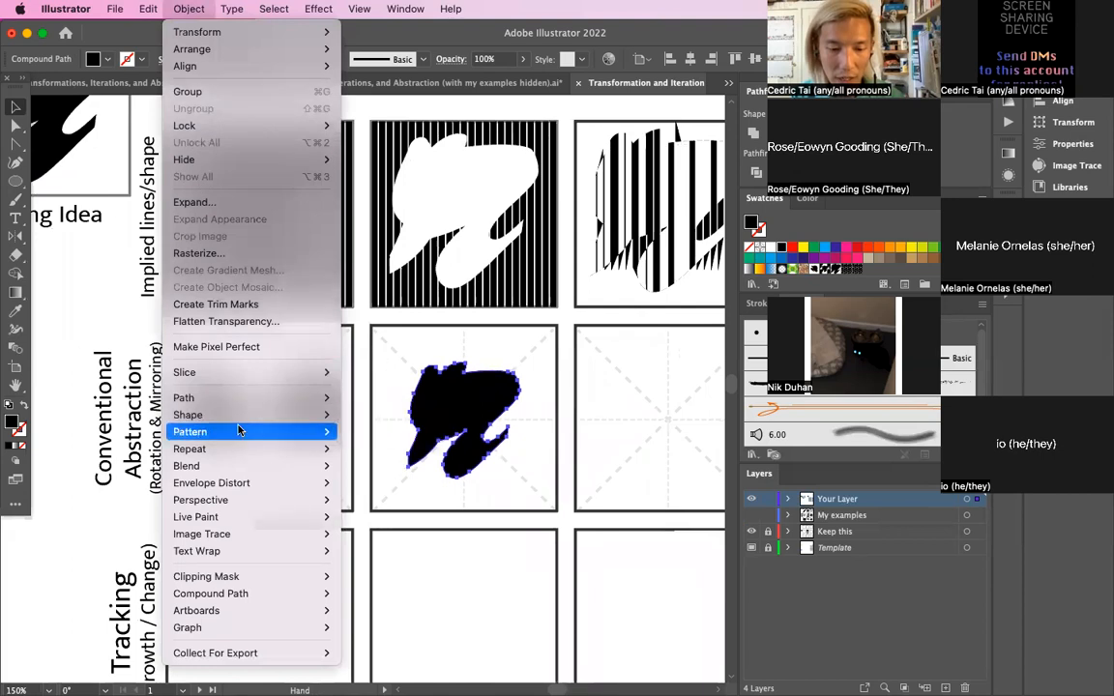
mouse_move(238, 451)
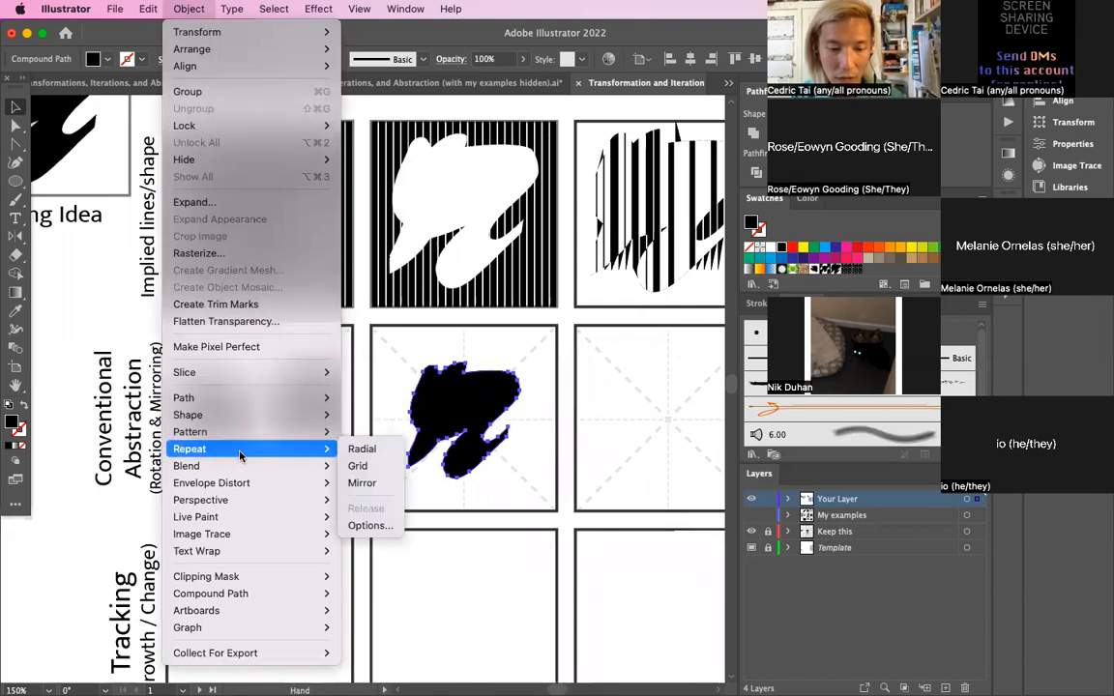
left_click(387, 455)
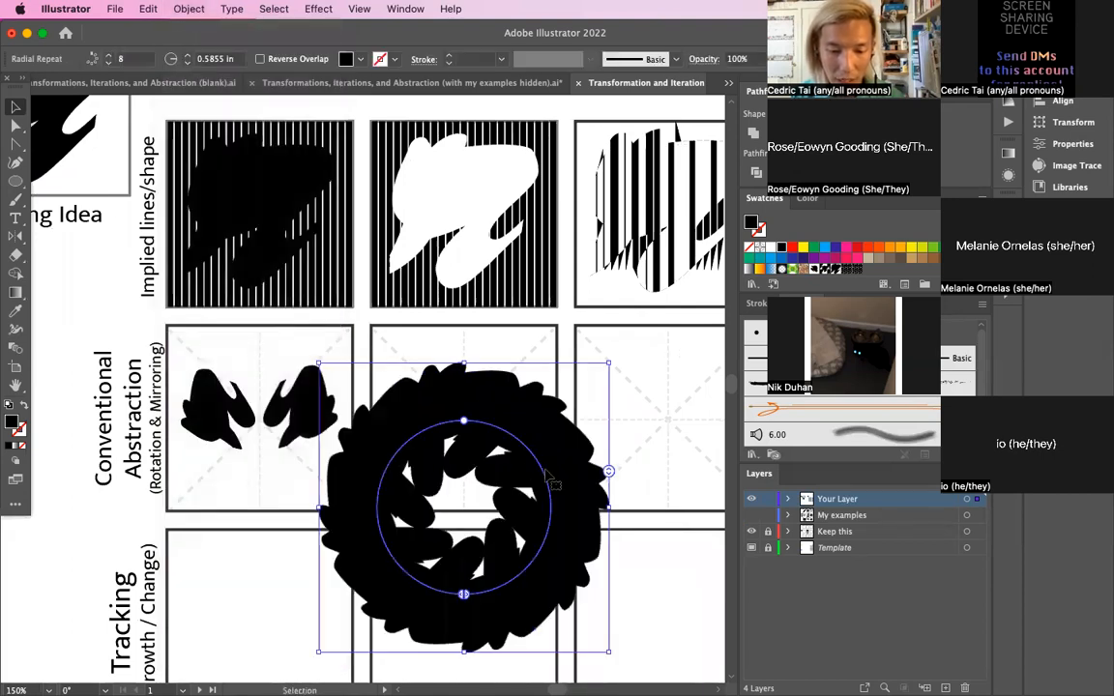
Reduce the radial repeat to 3 copies, tighten its radius to about 0.32 in and rotate the ring within the middle square
left_click_drag(550, 481, 604, 436)
mouse_move(462, 338)
left_mouse_down()
mouse_move(451, 355)
mouse_move(472, 350)
mouse_move(474, 391)
mouse_move(395, 447)
mouse_move(416, 414)
mouse_move(387, 465)
mouse_move(448, 446)
left_mouse_up()
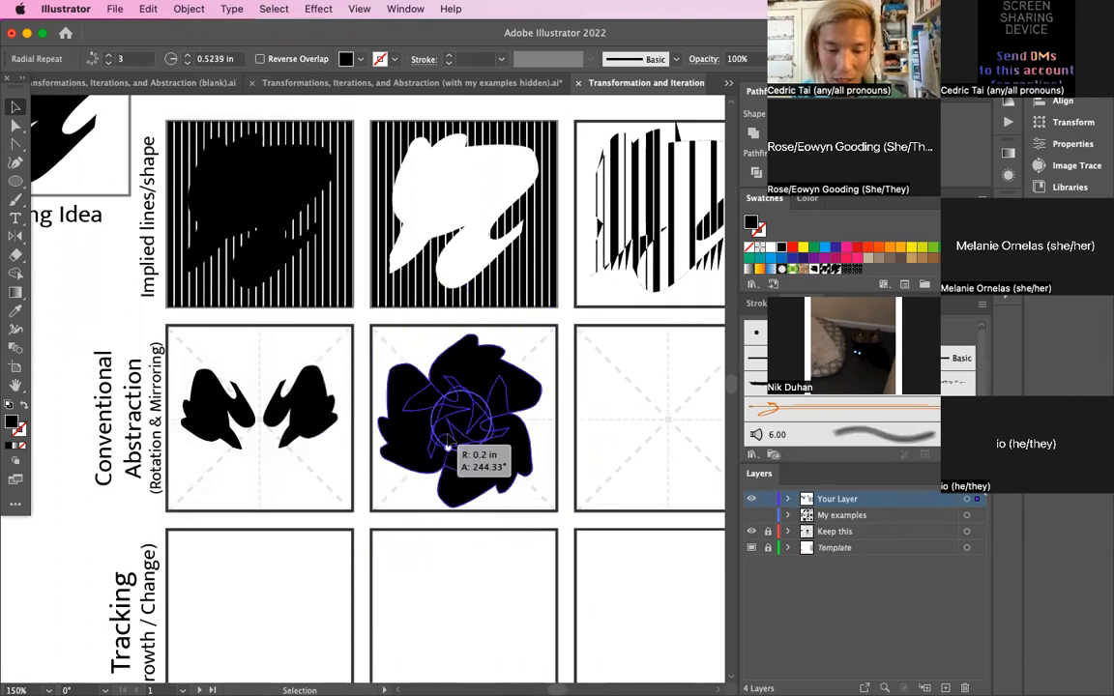
left_click_drag(461, 509, 480, 379)
left_click(636, 423)
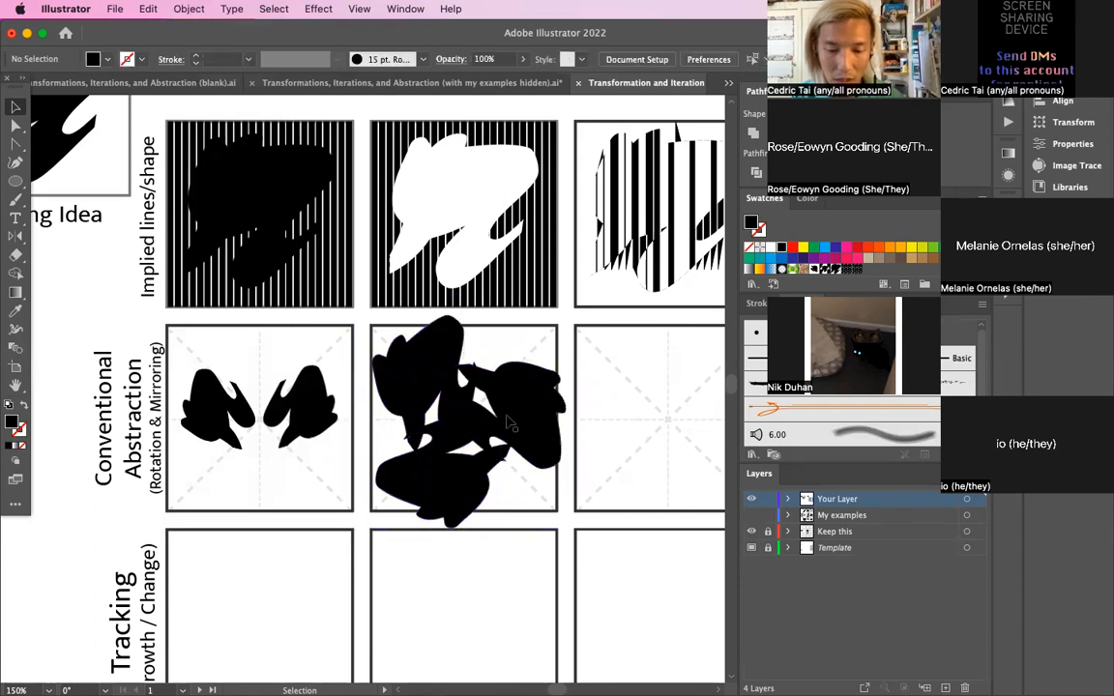
Expand the radial repeat with Object and Fill enabled, and merge its overlapping copies
left_click(521, 406)
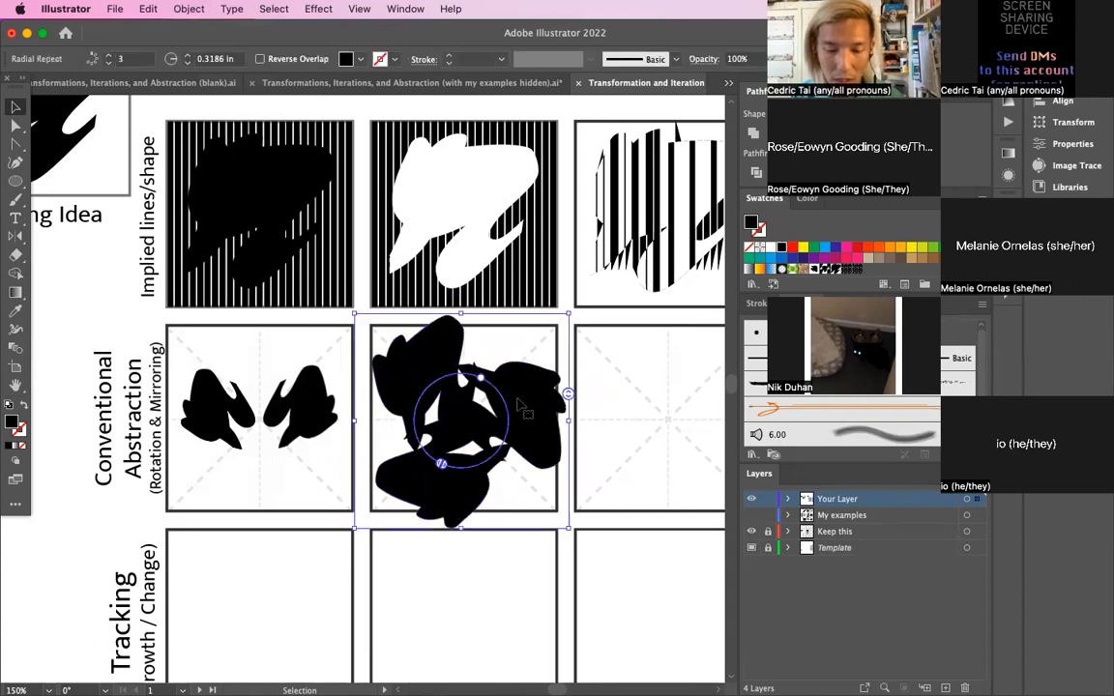
left_click(189, 9)
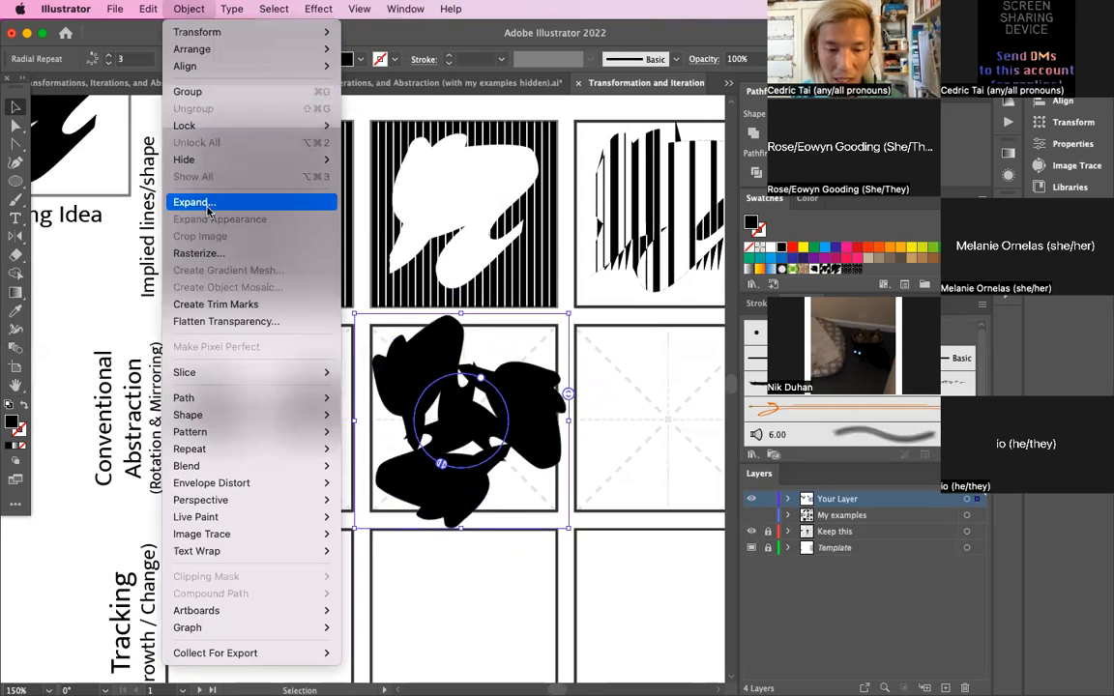
left_click(207, 203)
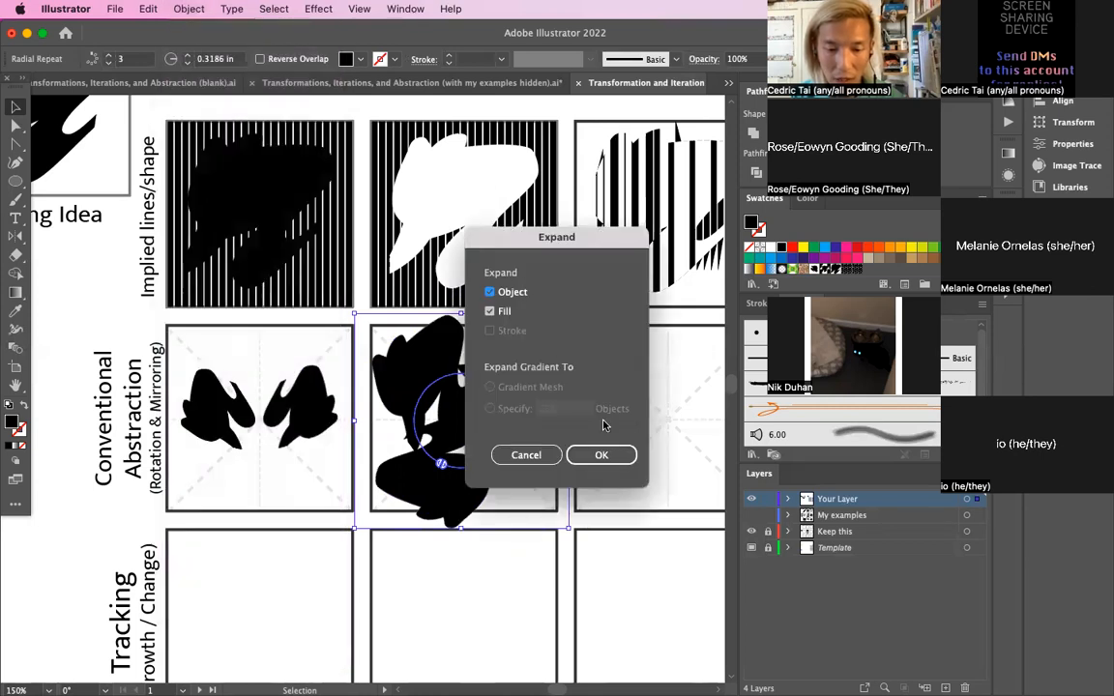
left_click(600, 454)
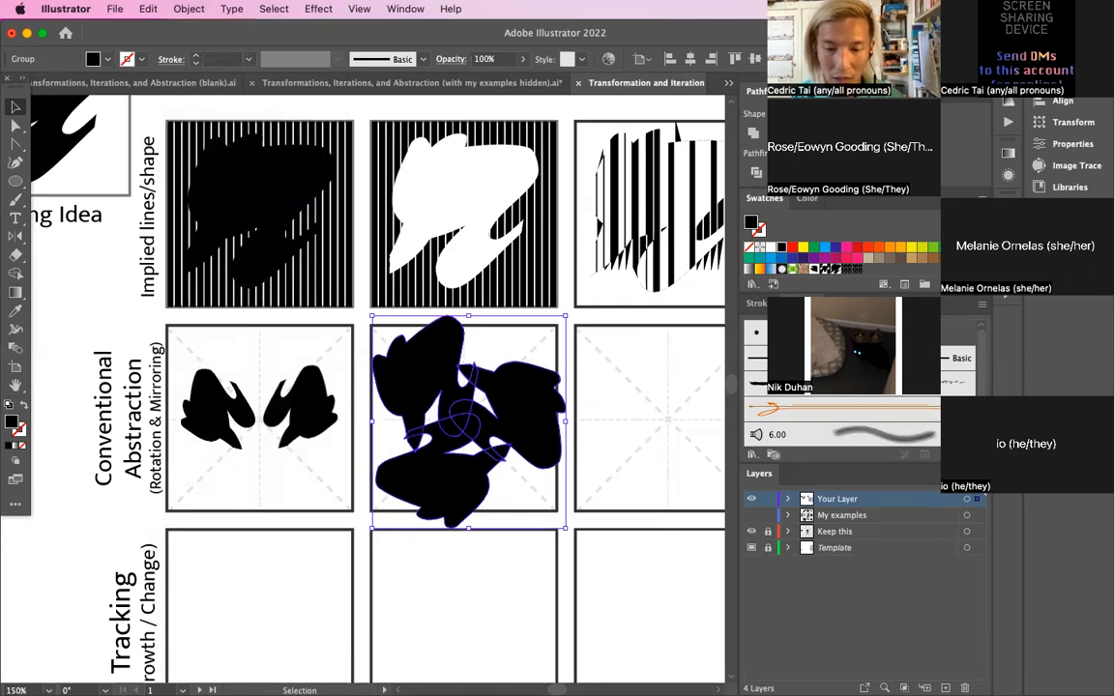
left_click(800, 172)
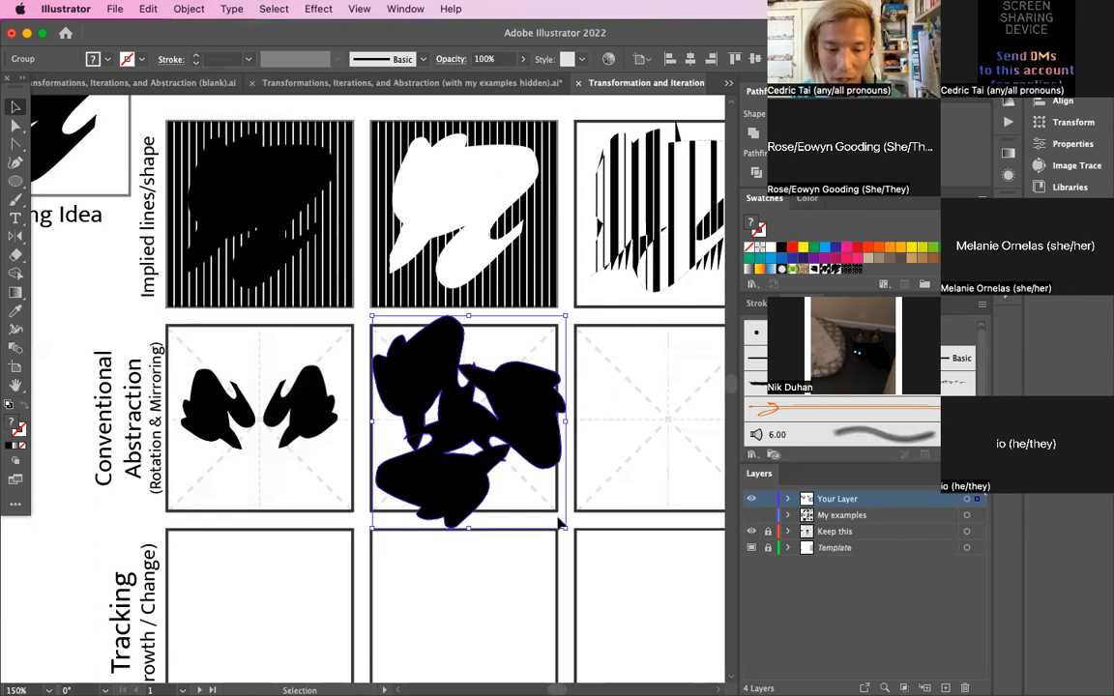
Scale the merged three-copy shape down and center it inside the middle Conventional Abstraction square
left_click_drag(564, 525, 534, 492)
left_click_drag(497, 423, 501, 417)
left_click(688, 442)
scroll(689, 442, "right", 3)
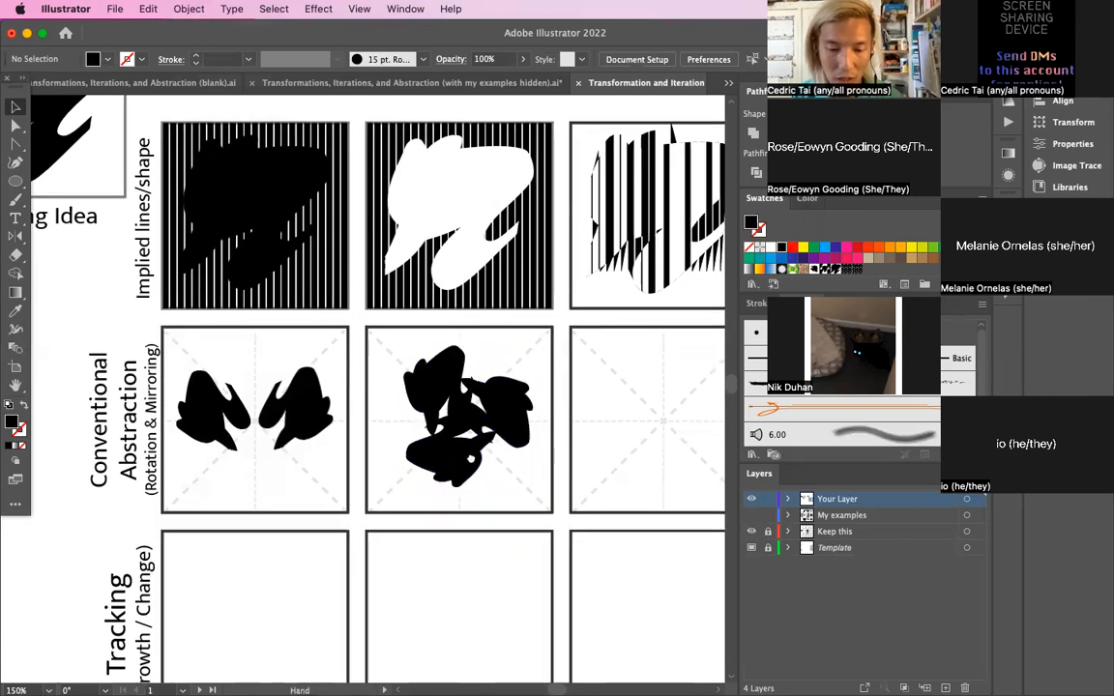
left_click(474, 413)
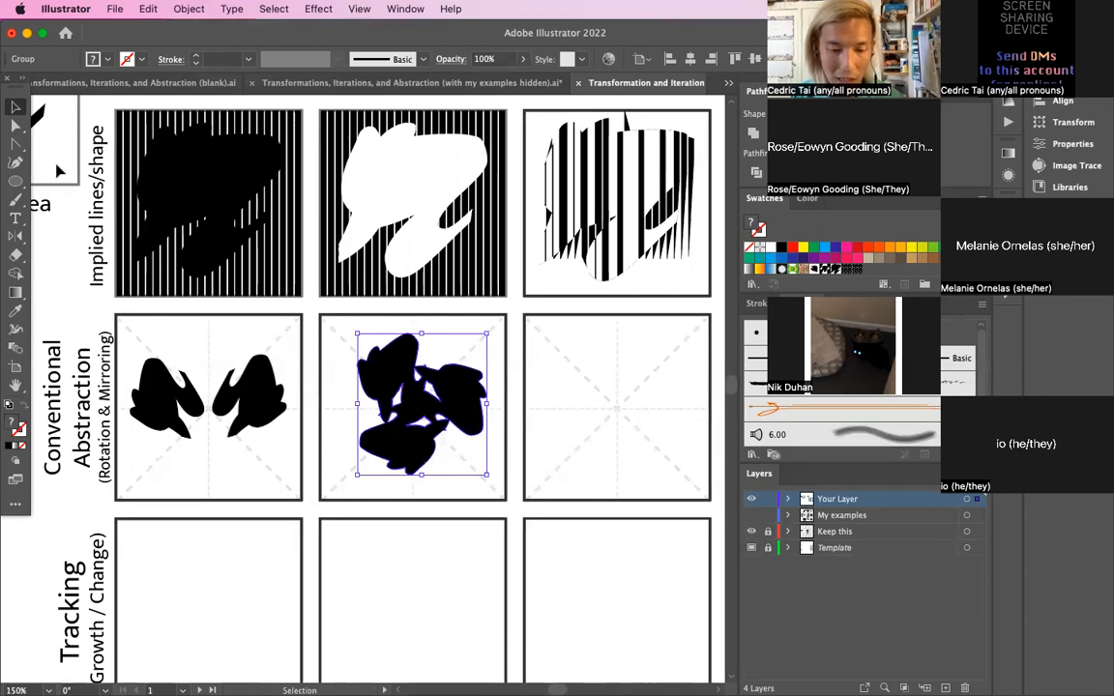
Show the My examples layer to view the reference transformations in the upper rows of the worksheet
scroll(58, 155, "up", 2)
scroll(58, 155, "left", 3)
left_click(102, 126)
left_click(646, 454)
left_click_drag(646, 454, 547, 537)
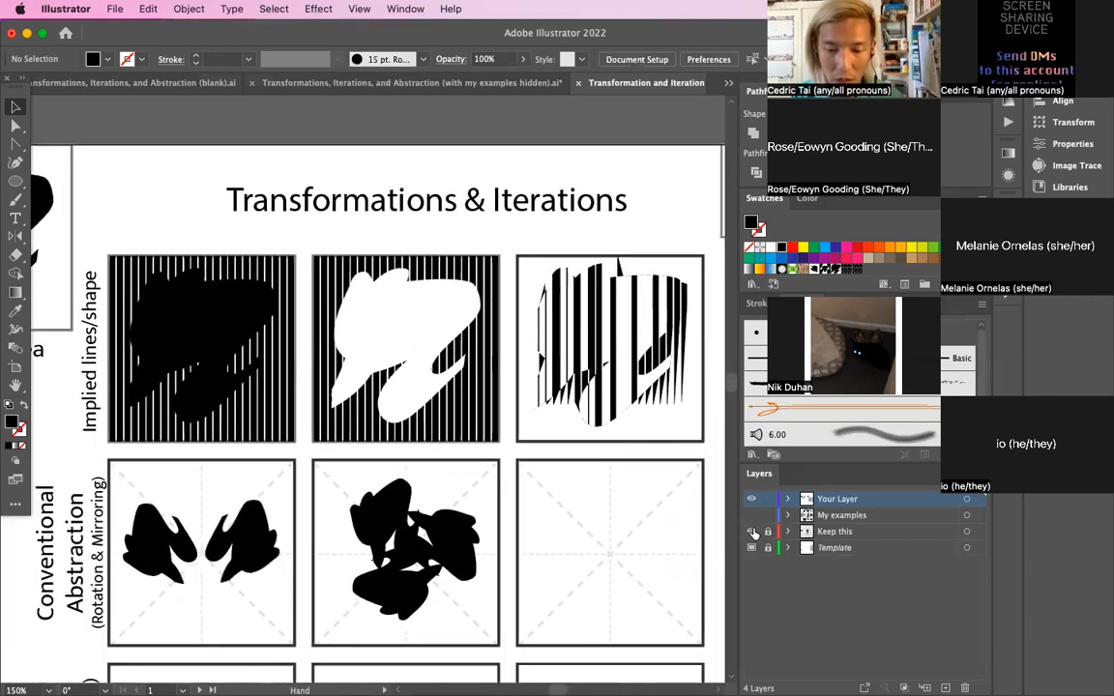
left_click(754, 517)
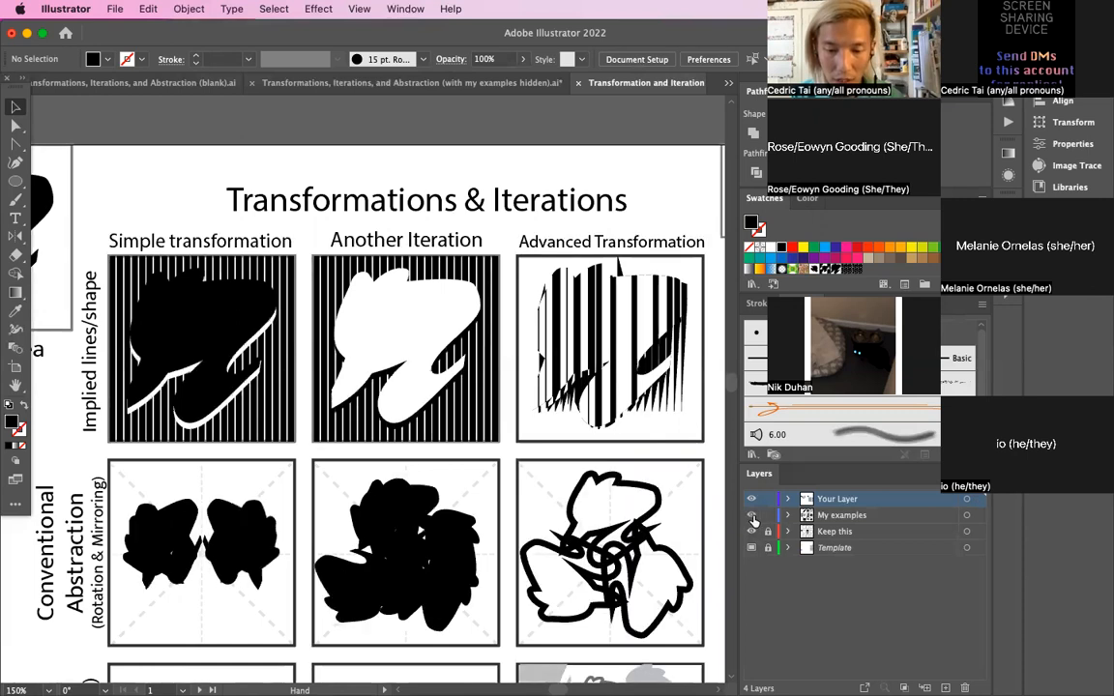
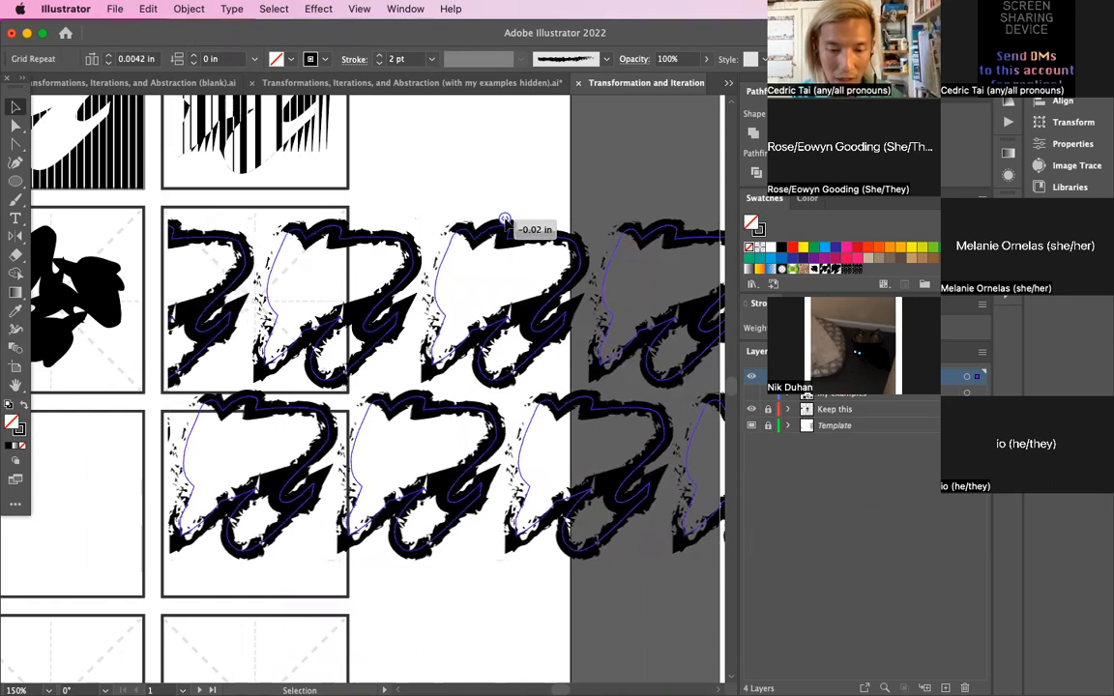
Tighten the grid repeat's spacing to about -0.005 in horizontally and -0.39 in vertically, and move the pattern down to the Grid row
left_click_drag(168, 390, 348, 391)
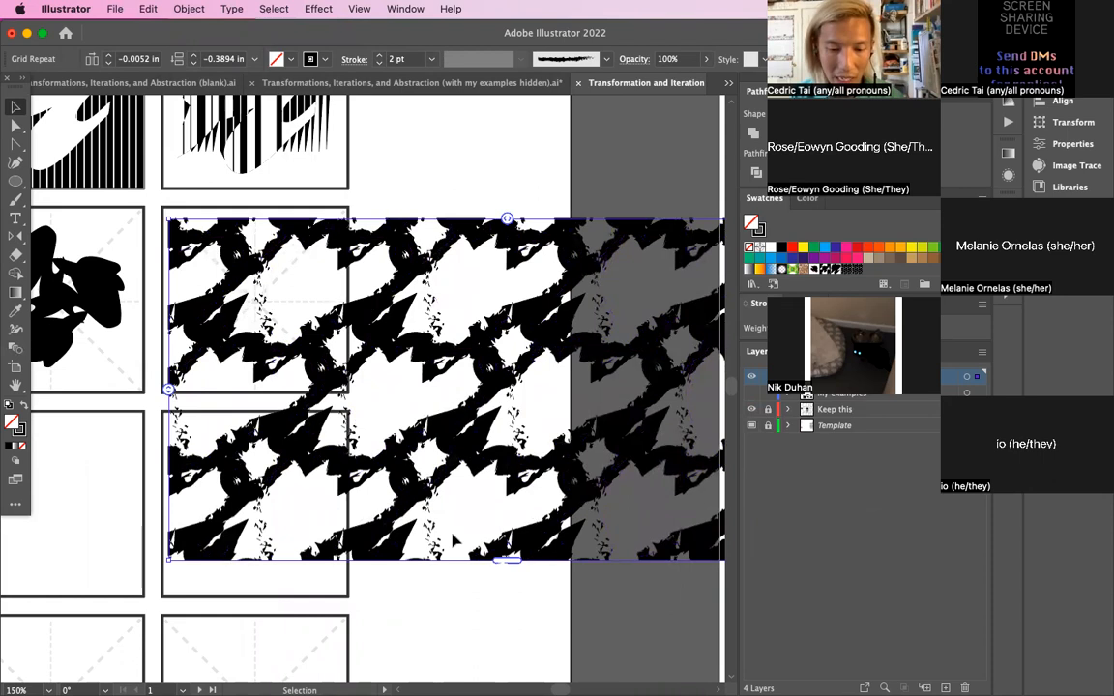
key("super+shift+a")
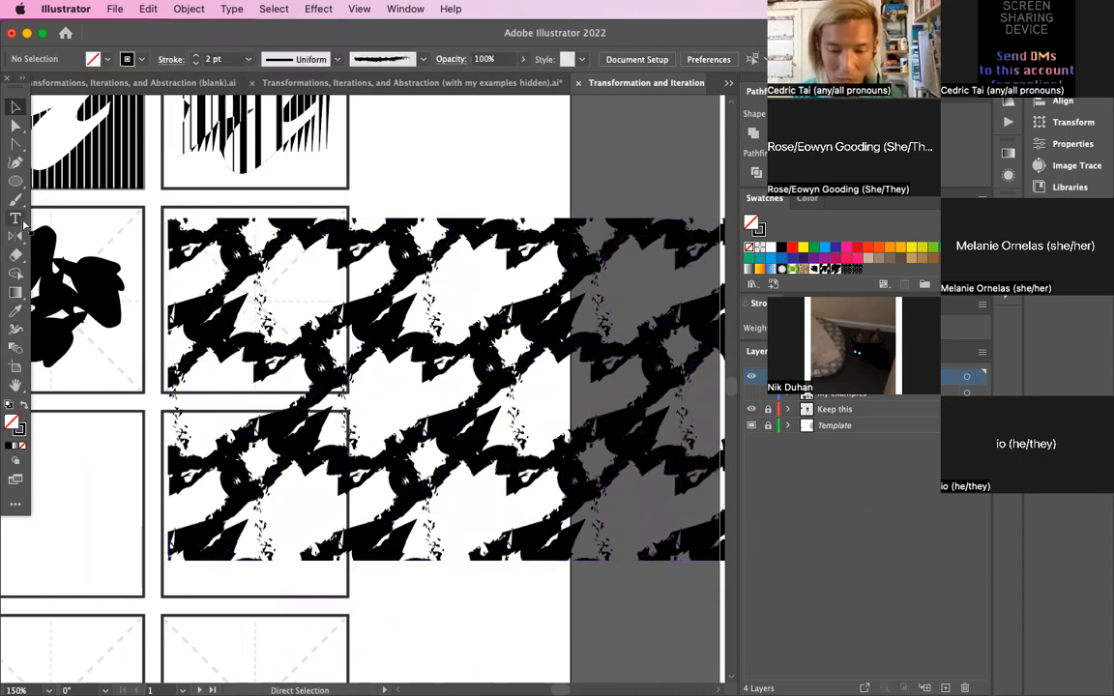
key("super+minus")
key("super+minus")
key("super+minus")
key("space")
left_click_drag(416, 472, 504, 399)
left_click_drag(426, 358, 432, 485)
left_click_drag(489, 462, 443, 470)
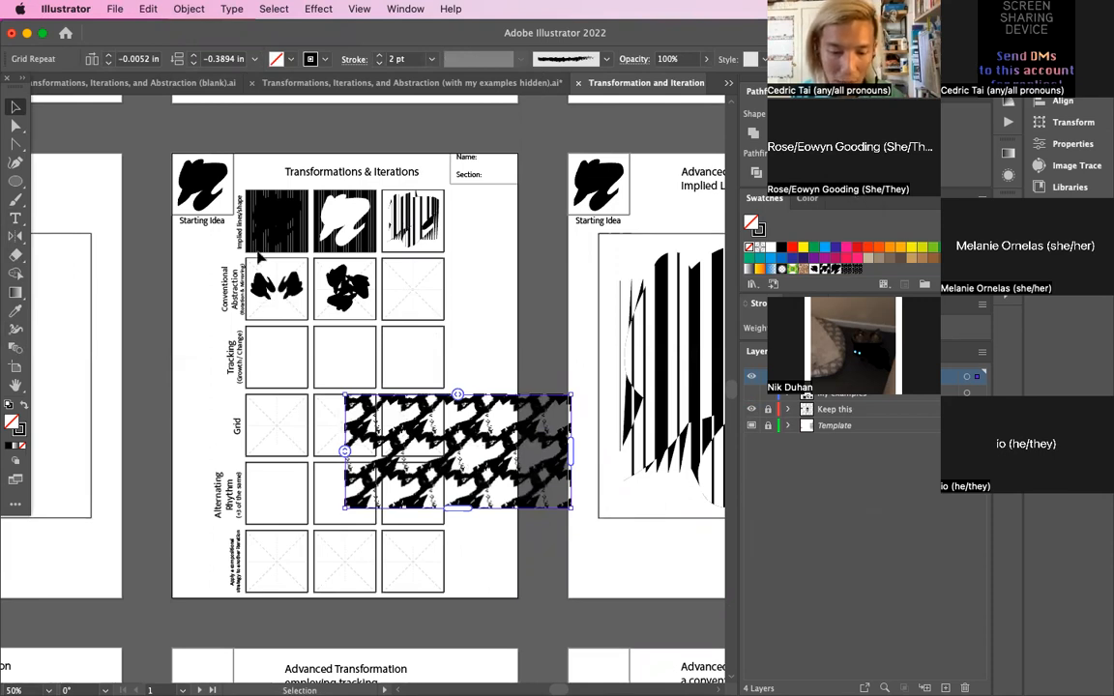
Scale the grid pattern down to the height of one square and place it over the first Grid square
left_click(153, 147)
left_click(564, 503)
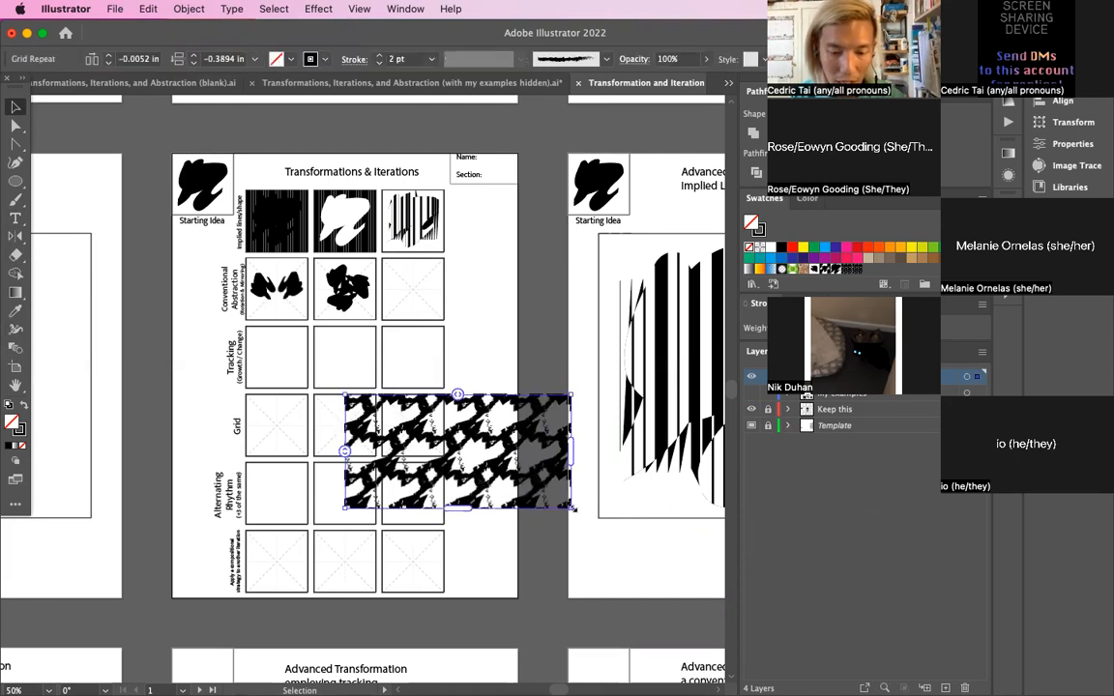
mouse_move(570, 506)
left_mouse_down()
mouse_move(510, 462)
mouse_move(460, 462)
mouse_move(438, 430)
mouse_move(595, 528)
mouse_move(495, 509)
mouse_move(544, 536)
mouse_move(531, 490)
mouse_move(470, 457)
left_mouse_up()
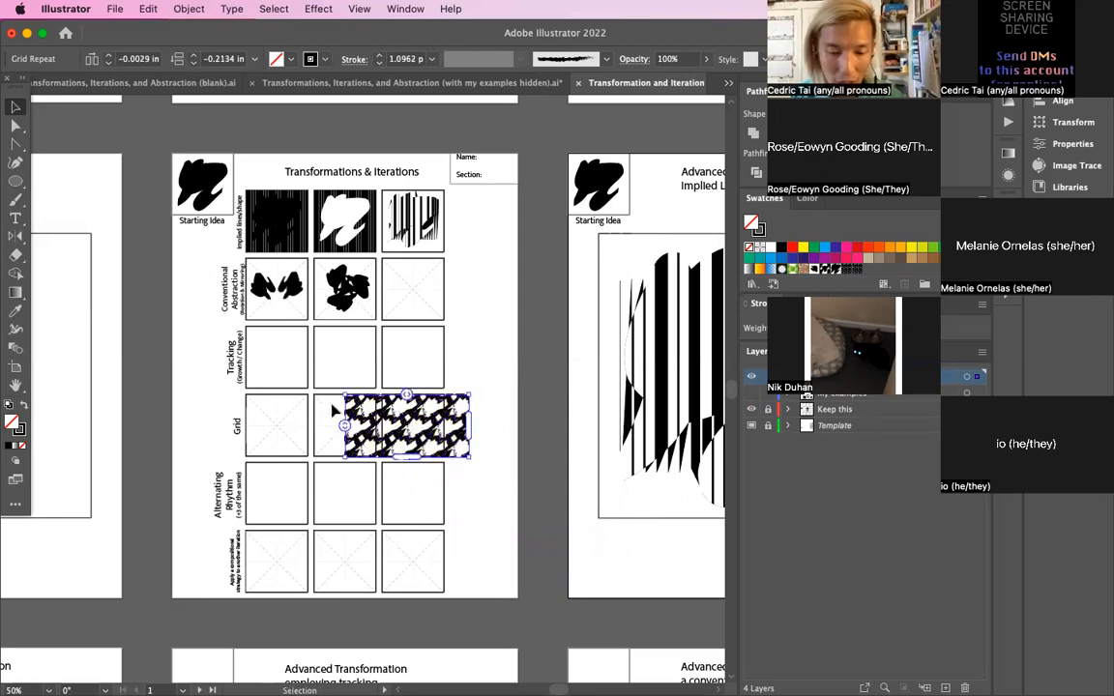
left_click(489, 443)
left_click_drag(375, 423, 273, 422)
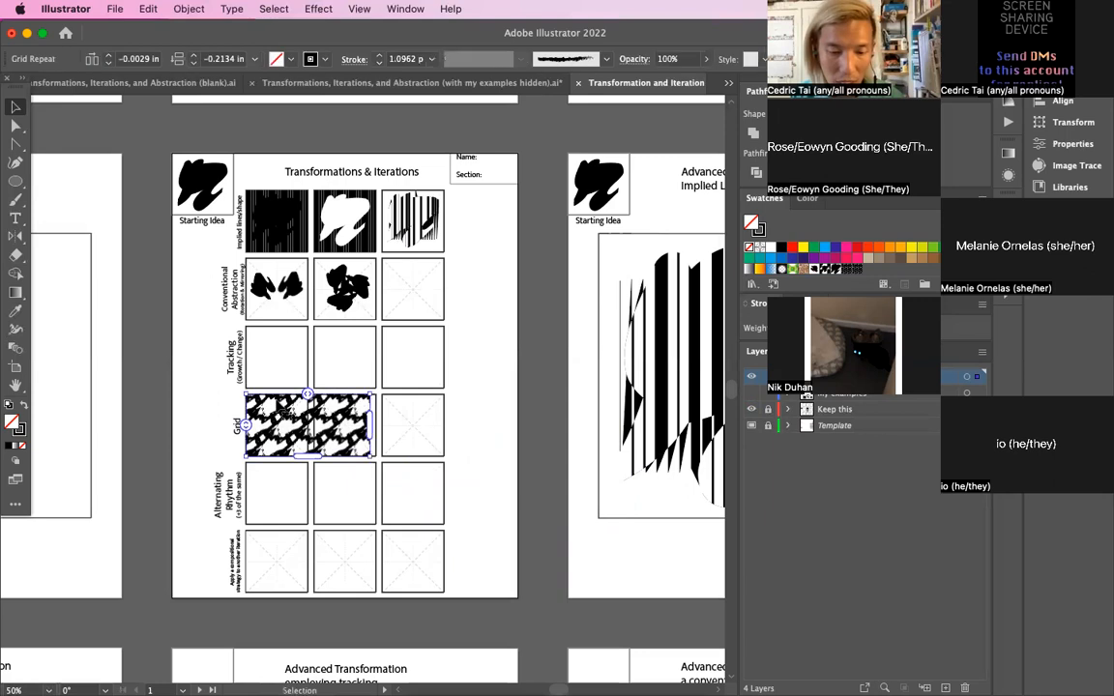
Draw a rectangle over the grid pattern matching the outline of the first Grid square
left_click_drag(16, 181, 68, 163)
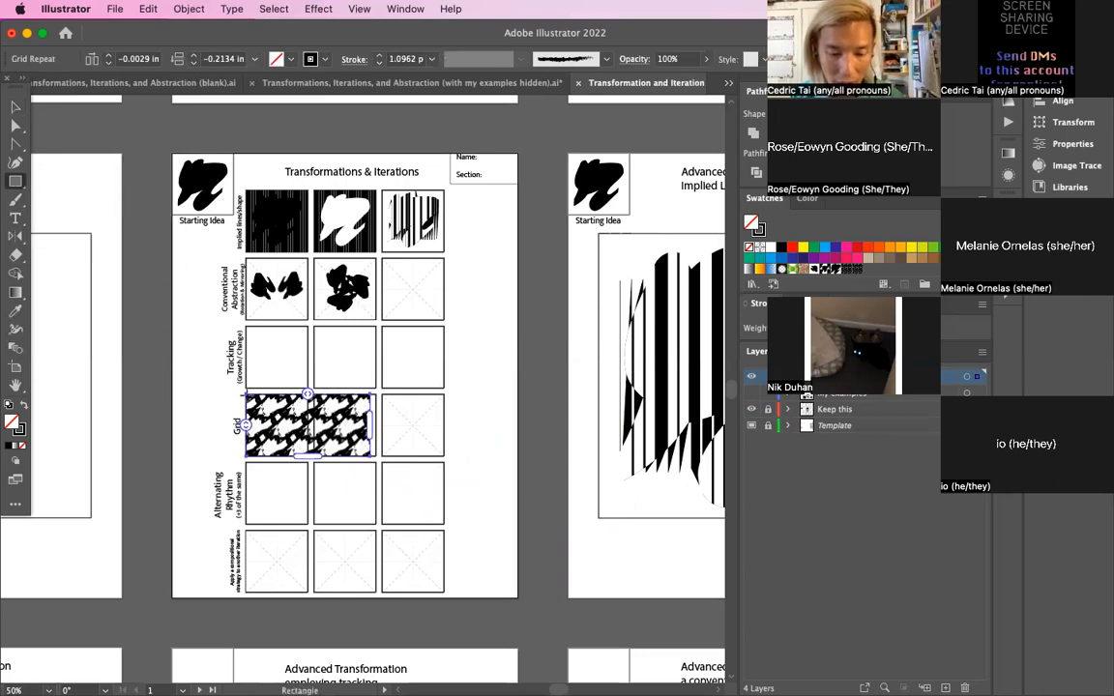
scroll(309, 445, "up", 5)
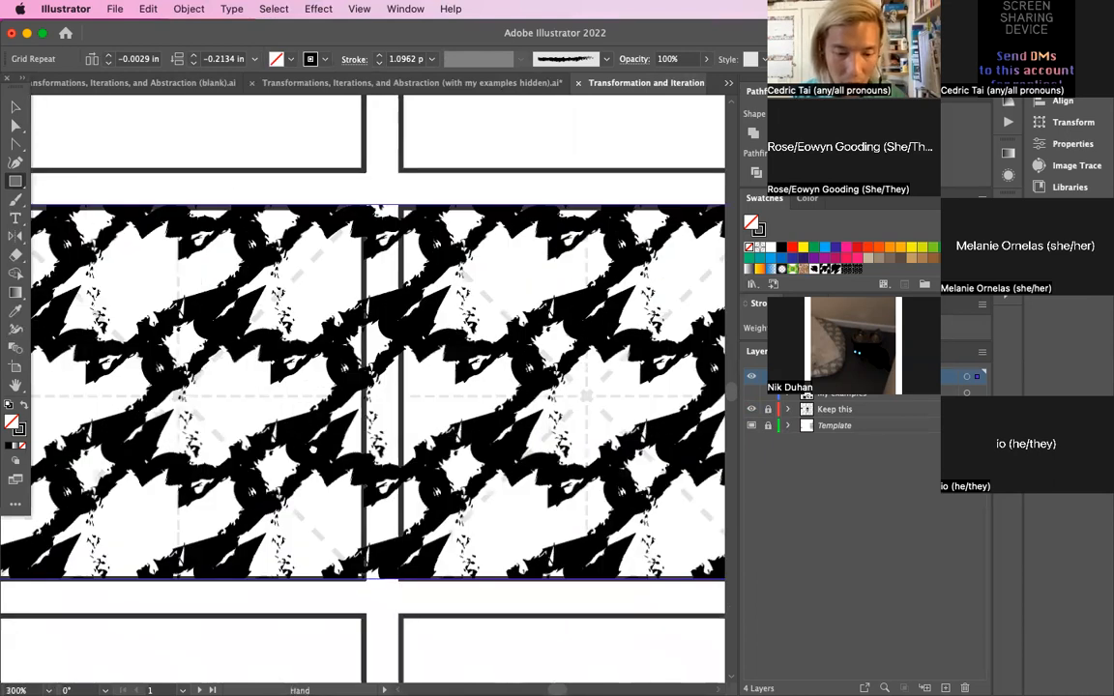
scroll(308, 444, "left", 5)
left_click_drag(134, 212, 506, 584)
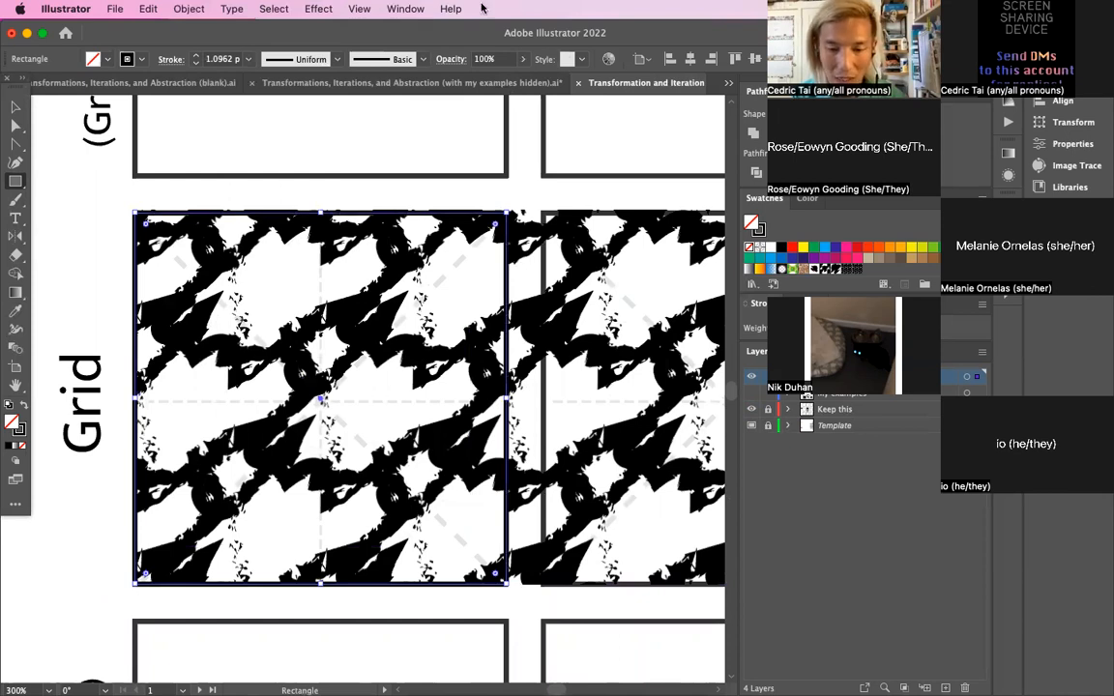
Try to crop the grid pattern to the rectangle, expanding both with Object, Fill and Stroke enabled
left_click(15, 105)
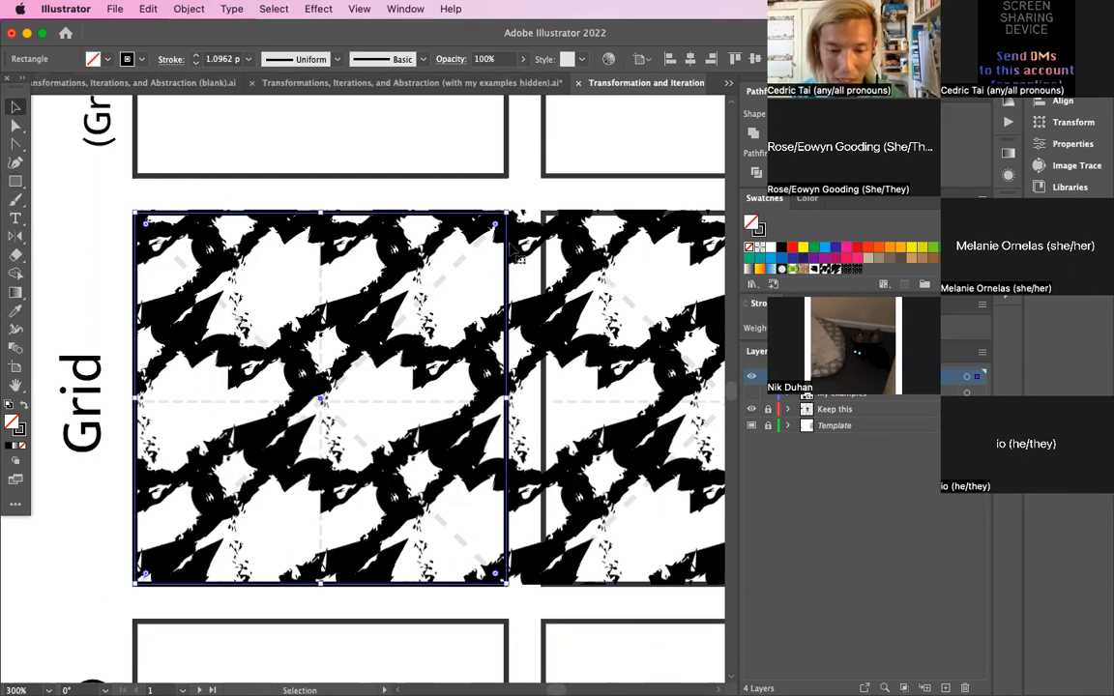
left_click(539, 322, "shift")
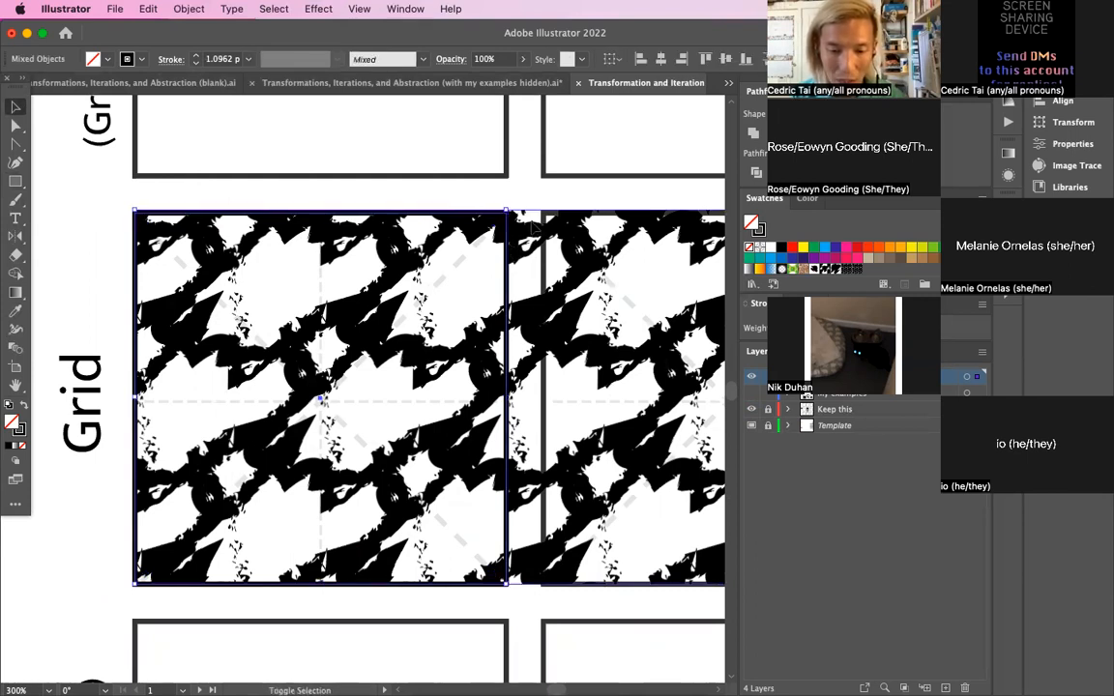
mouse_move(474, 310)
left_mouse_down()
mouse_move(442, 241)
mouse_move(513, 278)
mouse_move(512, 317)
mouse_move(477, 310)
left_mouse_up()
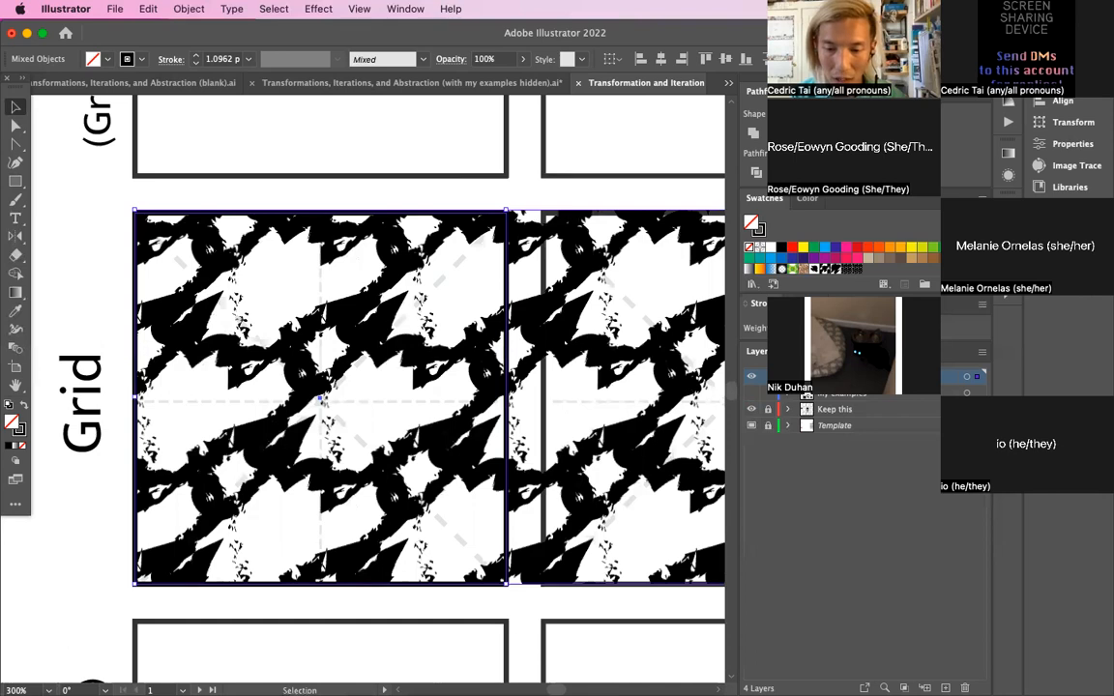
left_click(836, 174)
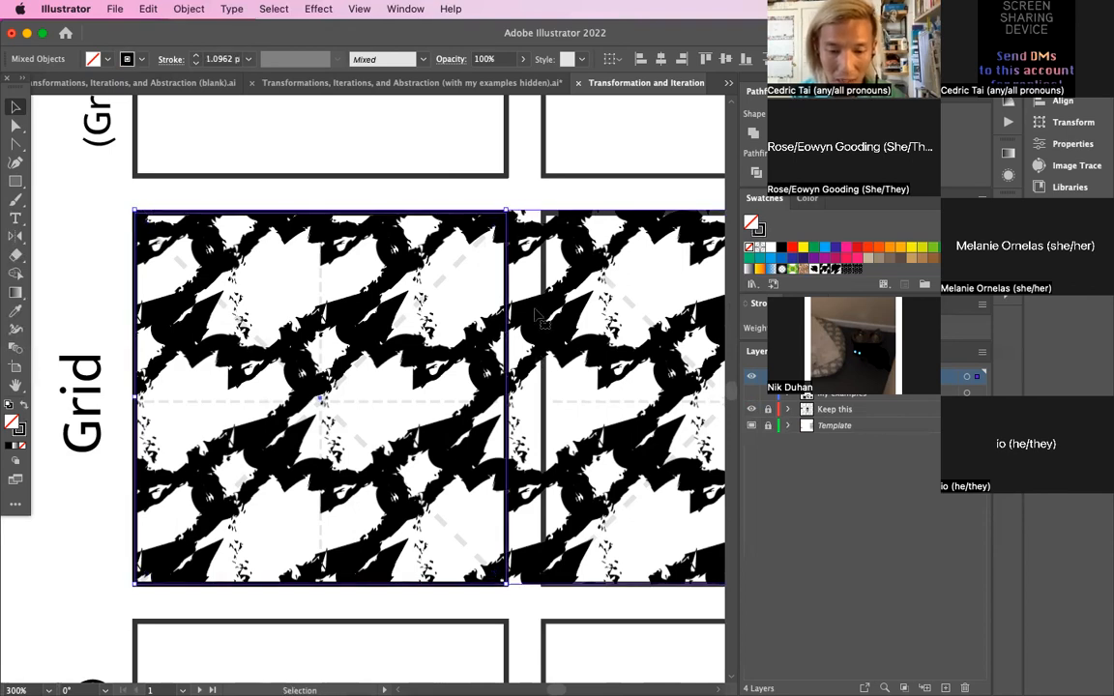
left_click(190, 9)
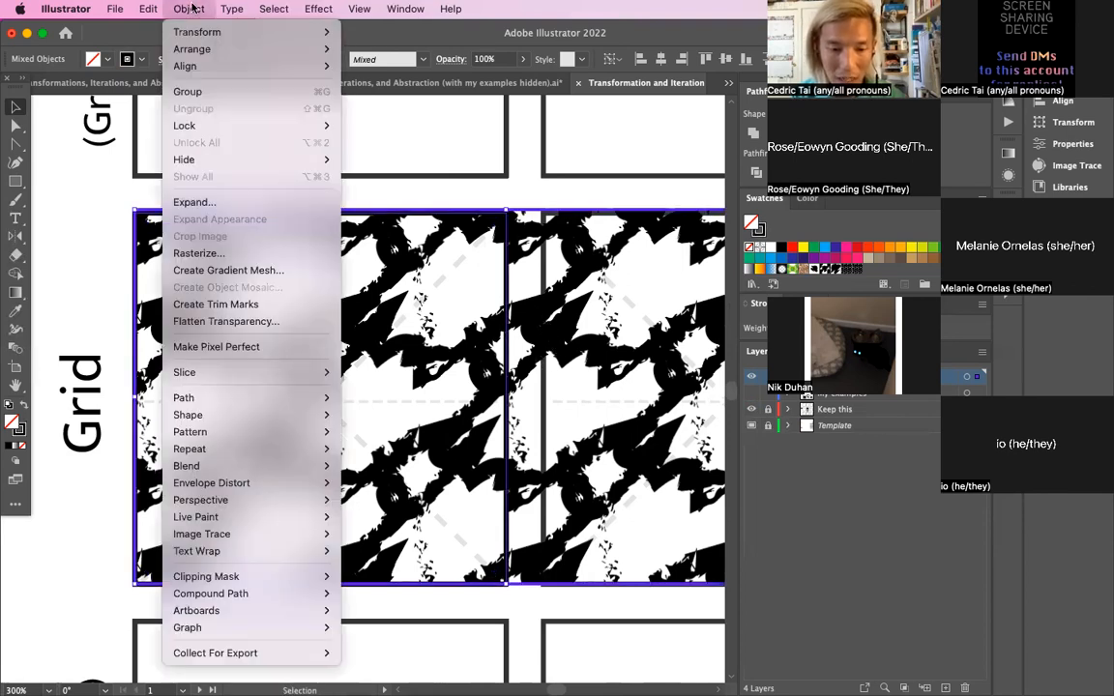
left_click(231, 201)
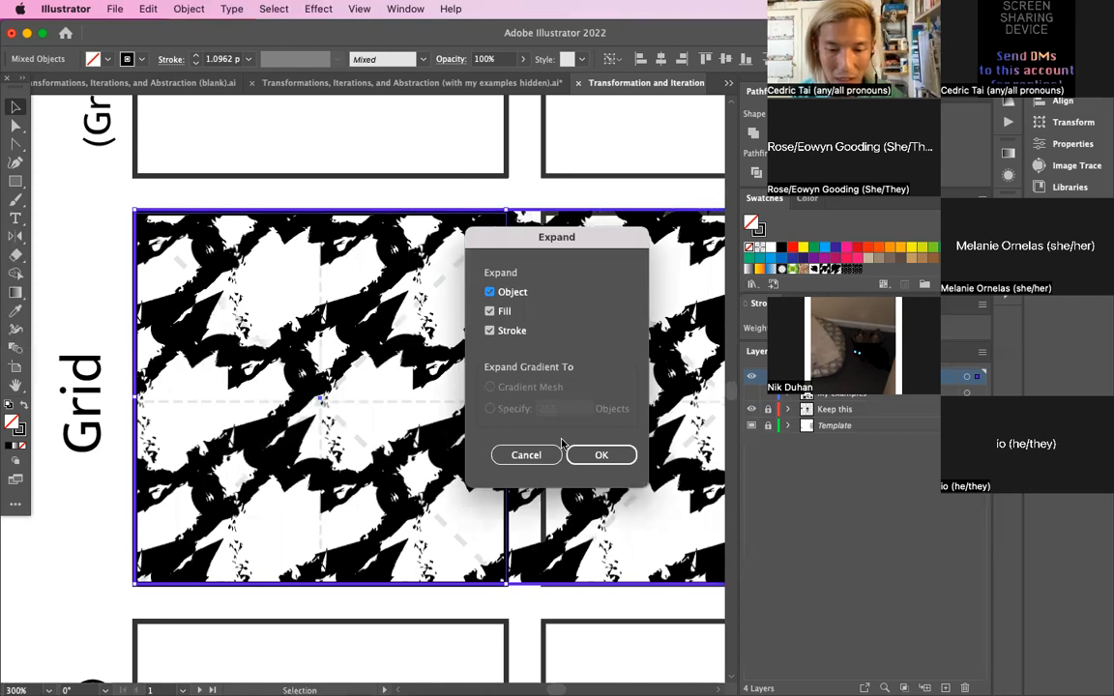
key("Return")
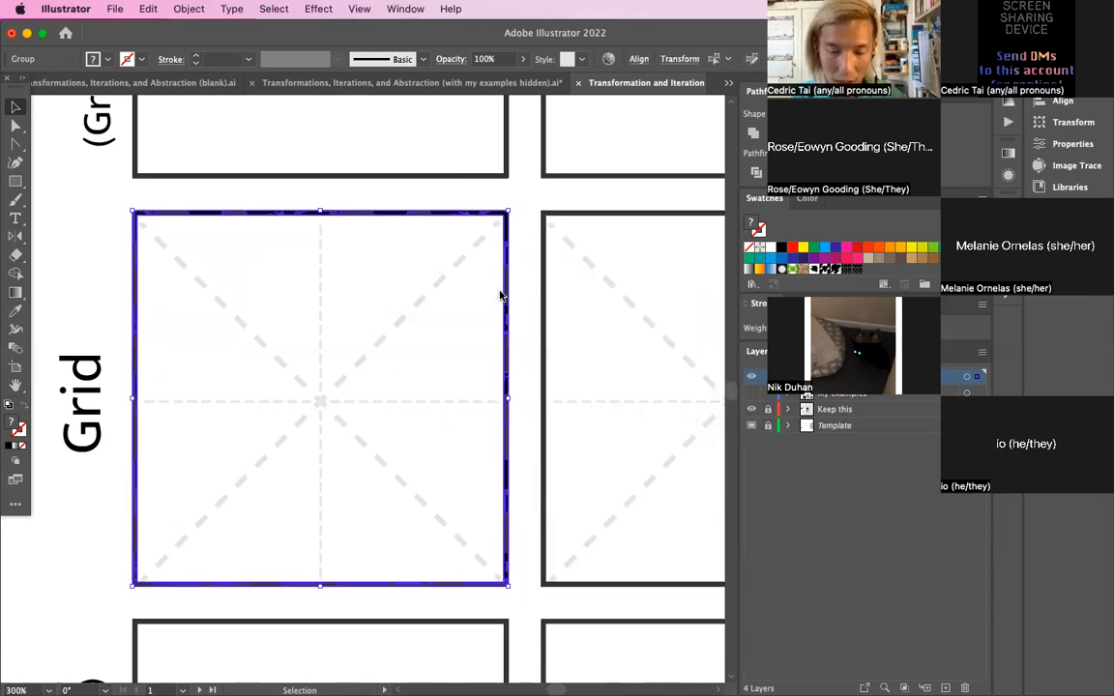
Undo the crop and expansion, then delete the selected pattern and rectangle and undo the deletion
key("super+z")
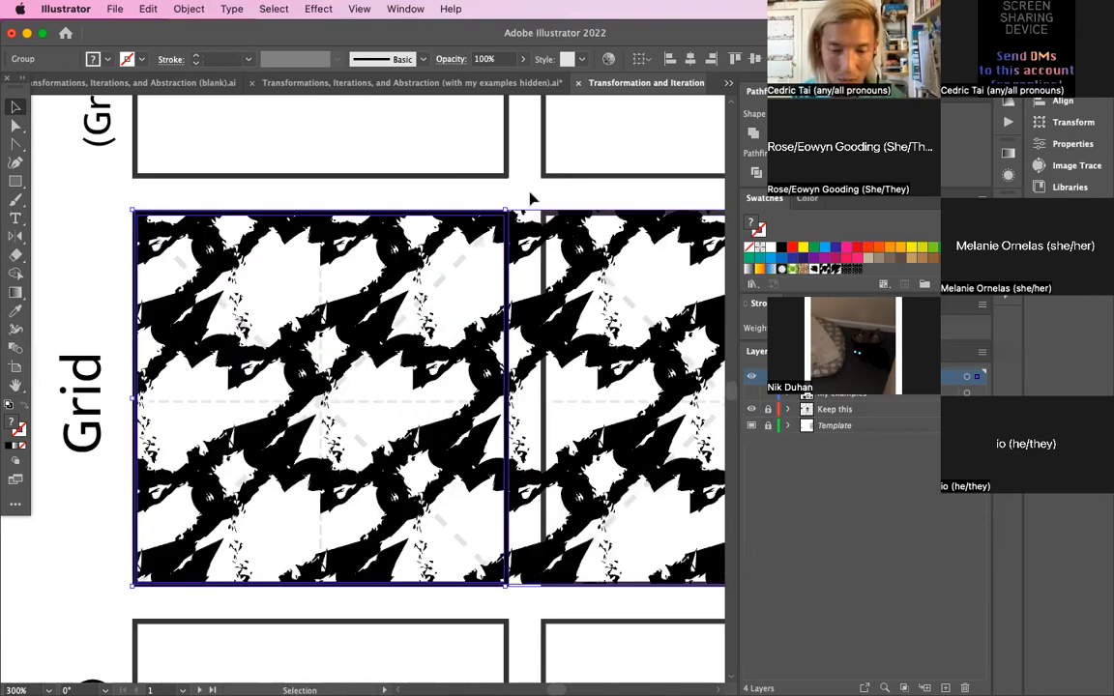
key("super+z")
key("super+z")
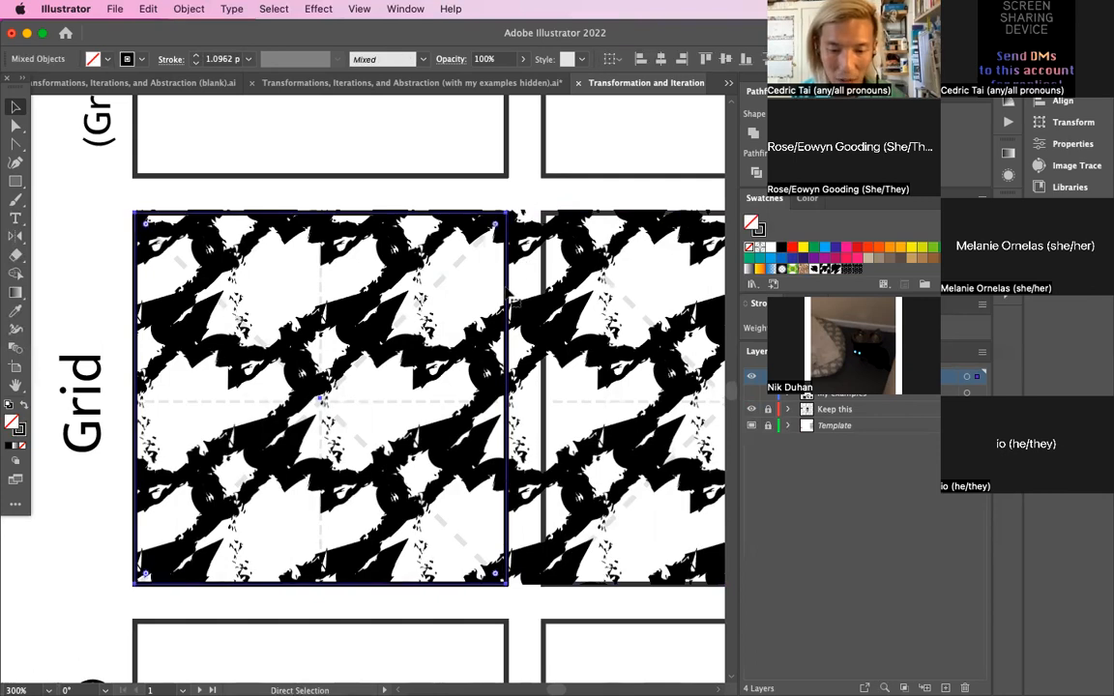
key("Delete")
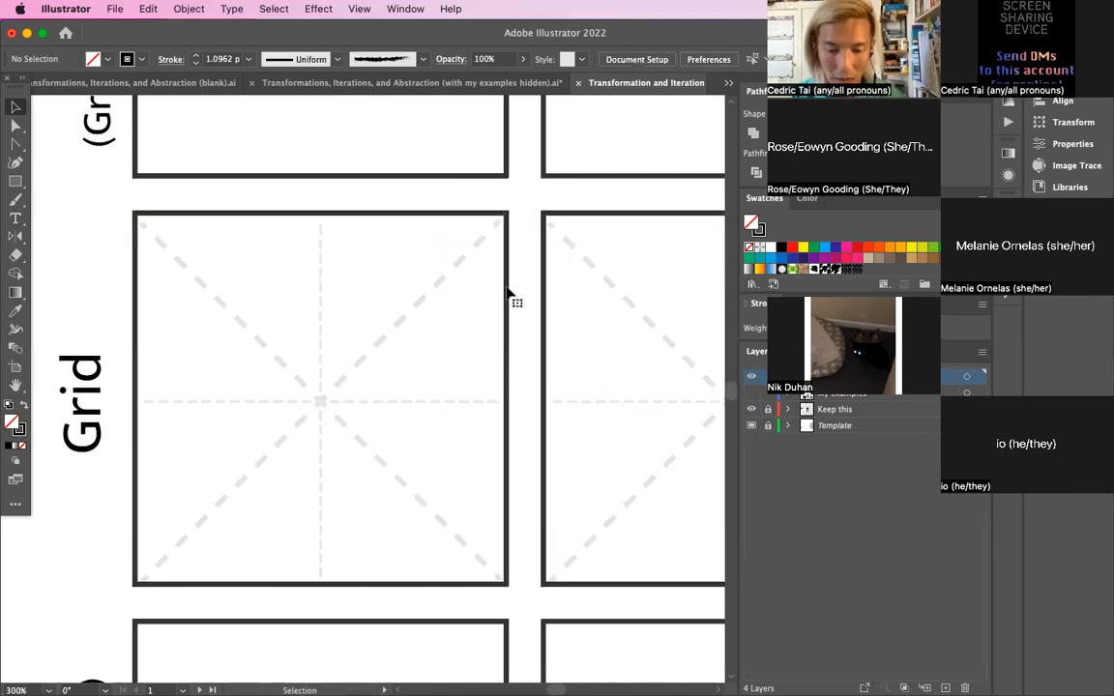
key("super+z")
Restore the deleted grid pattern over the first Grid square and reselect it
left_click(522, 204)
key("v")
left_click(455, 232)
left_click(503, 271)
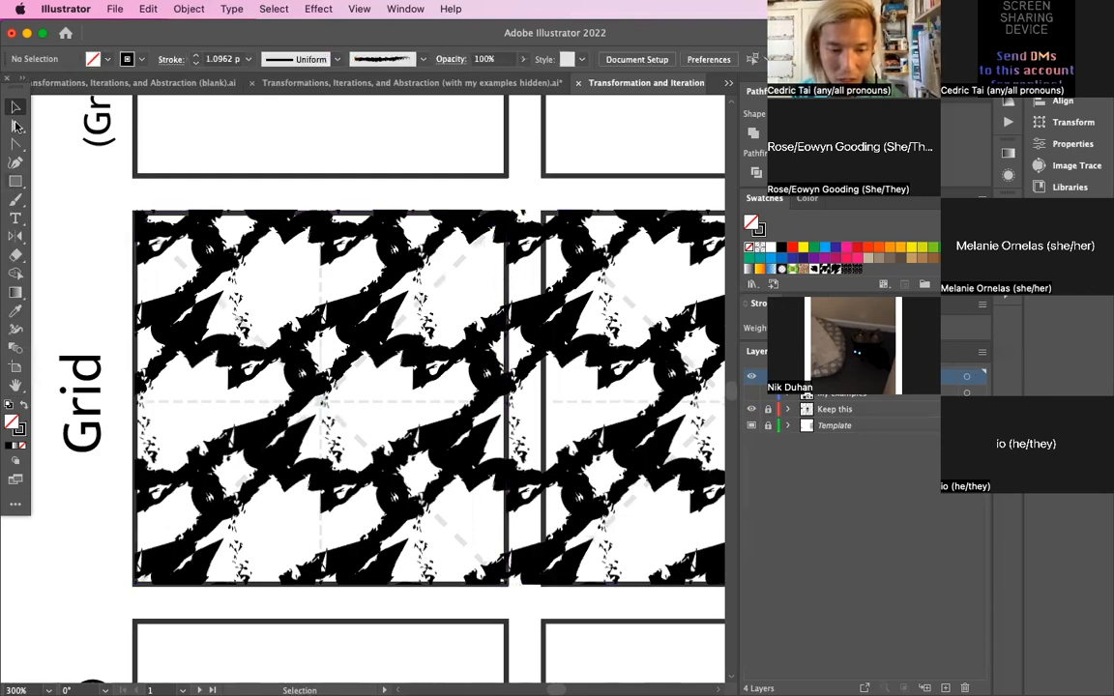
mouse_move(405, 261)
left_mouse_down()
mouse_move(369, 263)
mouse_move(392, 265)
left_mouse_up()
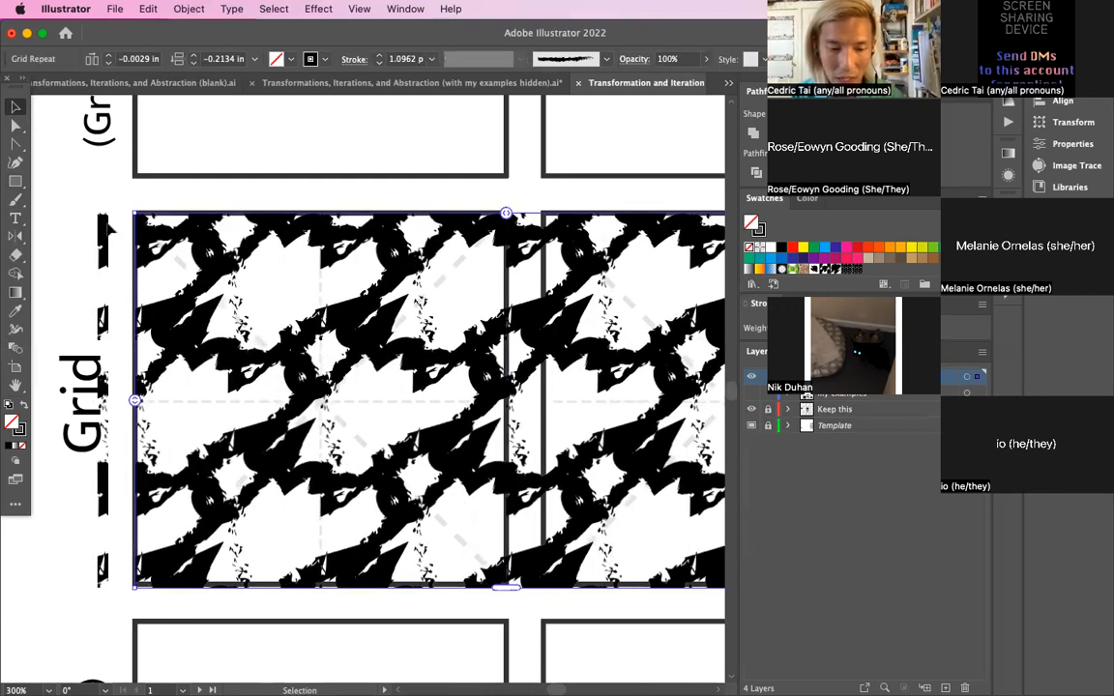
left_click(227, 266)
mouse_move(270, 246)
left_mouse_down()
mouse_move(307, 279)
mouse_move(266, 243)
left_mouse_up()
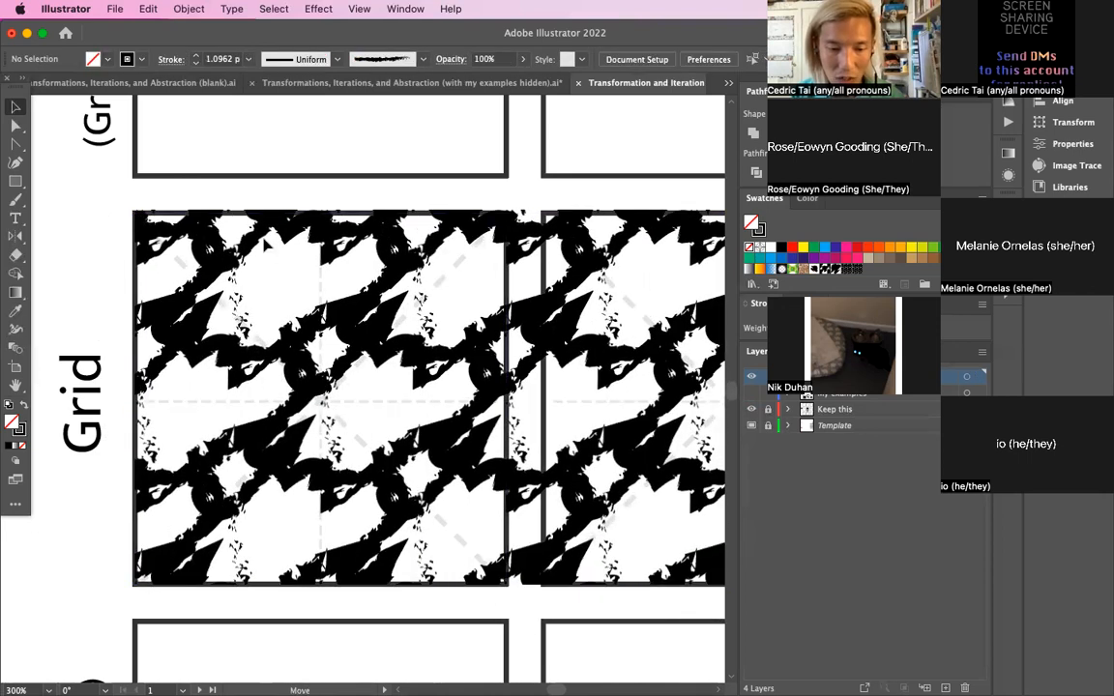
Expand the grid repeat with Object and Fill enabled, and run Expand once more on the clip group
left_click(188, 9)
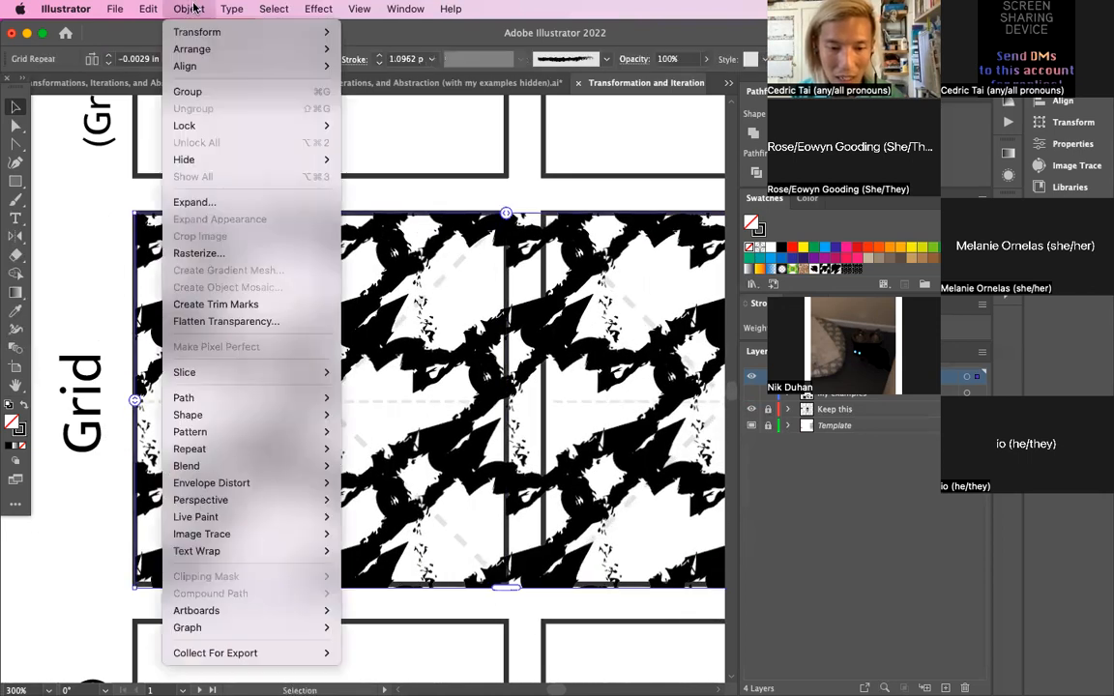
left_click(209, 202)
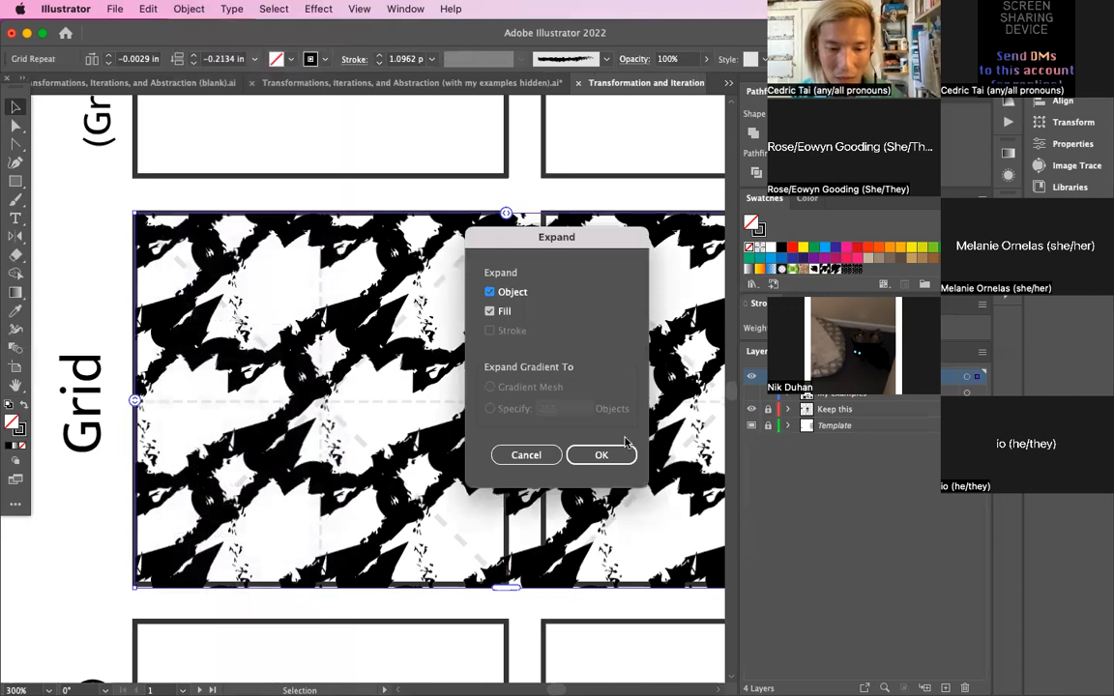
key("Return")
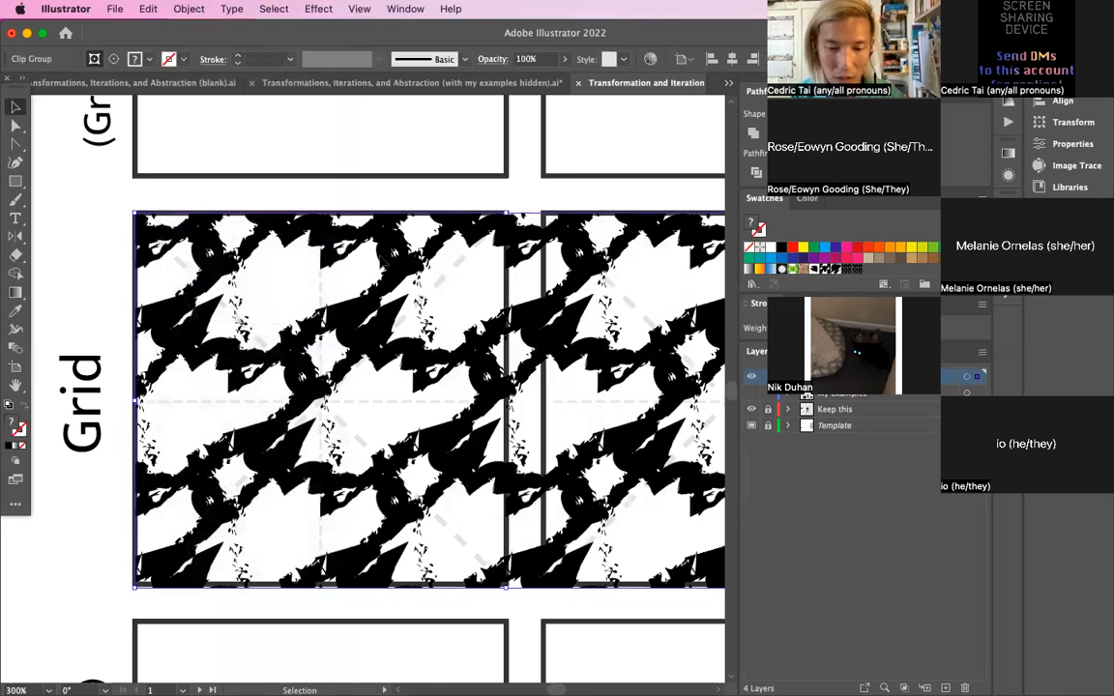
left_click(179, 8)
left_click(208, 203)
Draw a rectangle matching the first Grid square's outline and crop the expanded pattern to it
left_click(19, 183)
left_click_drag(133, 211, 506, 585)
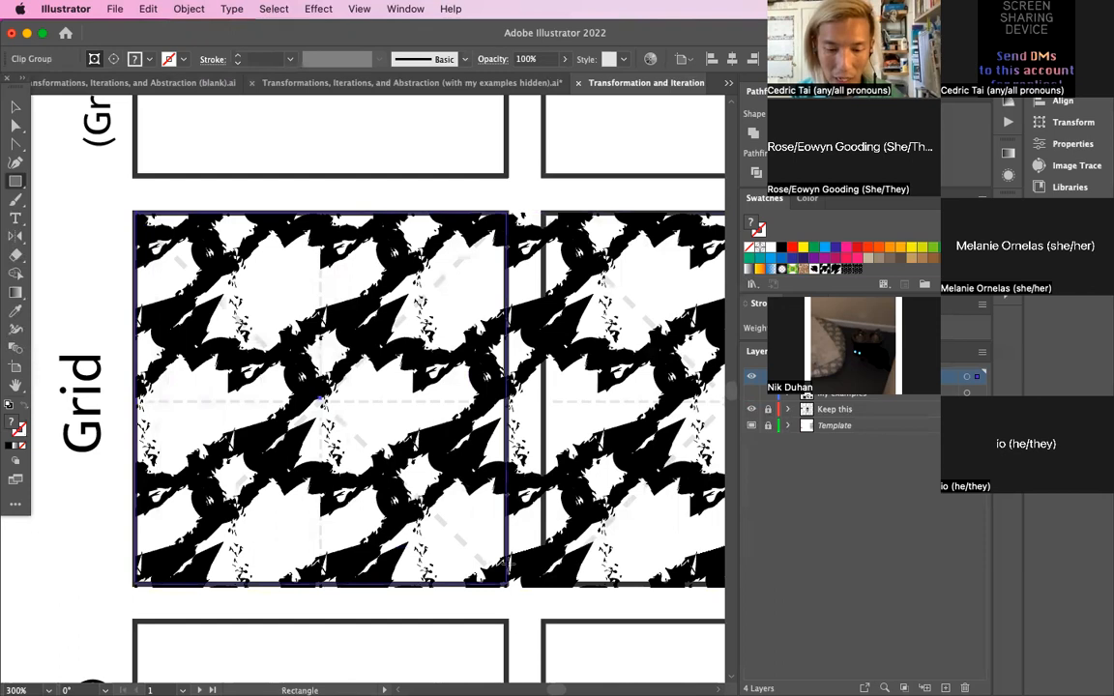
left_click(16, 105)
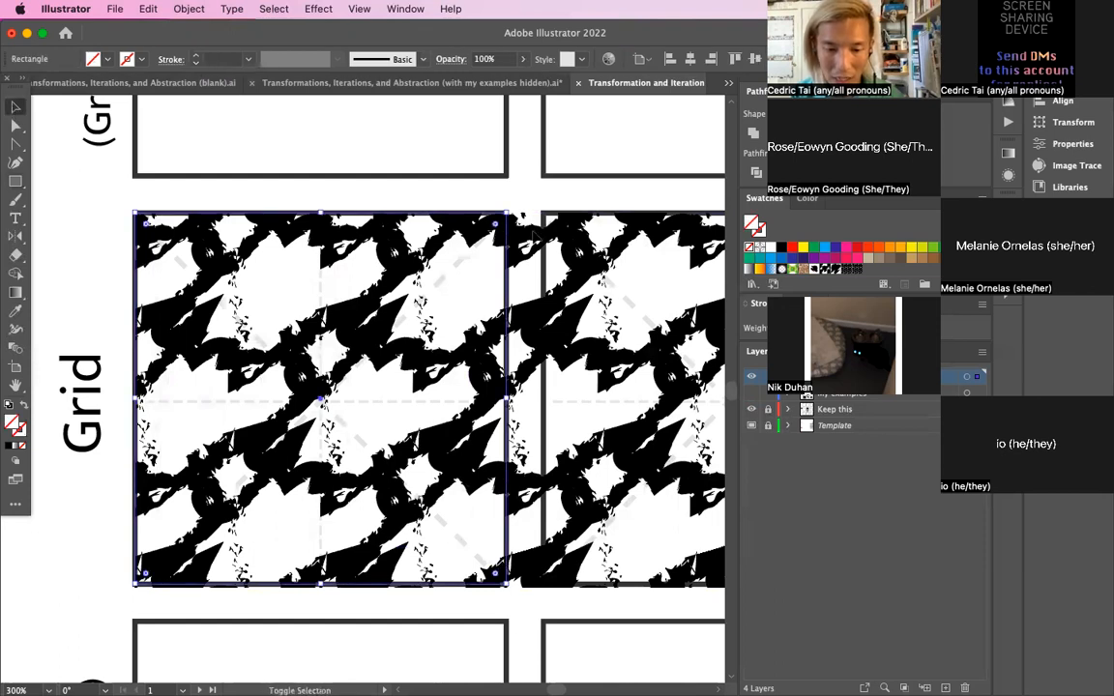
left_click(533, 235, "shift")
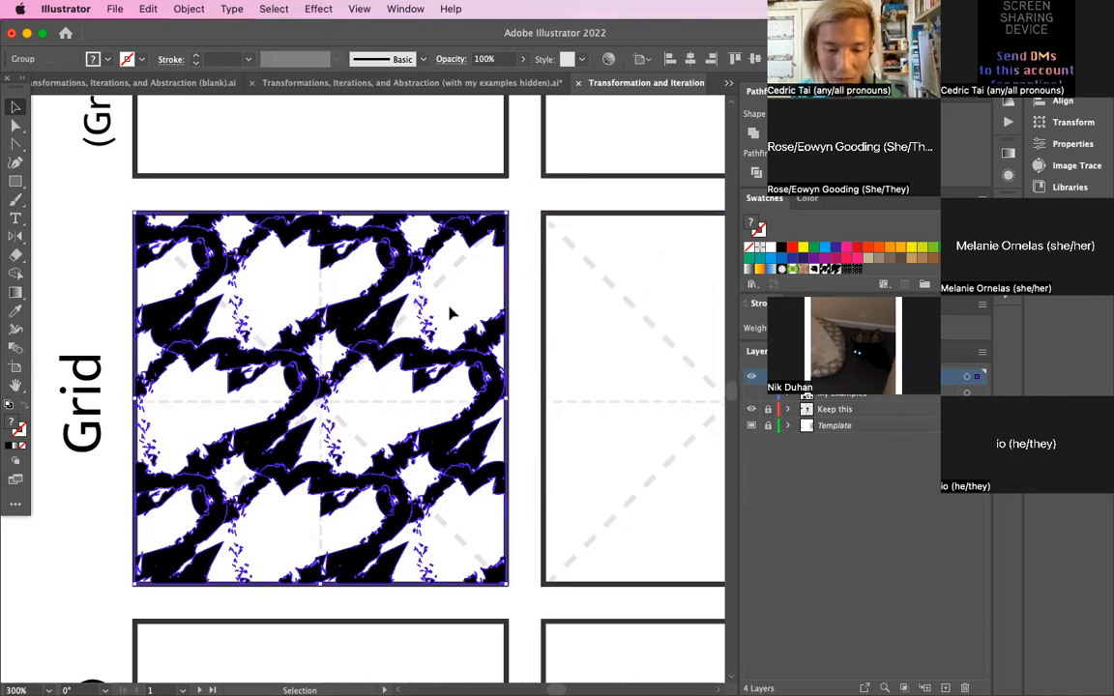
left_click(32, 334)
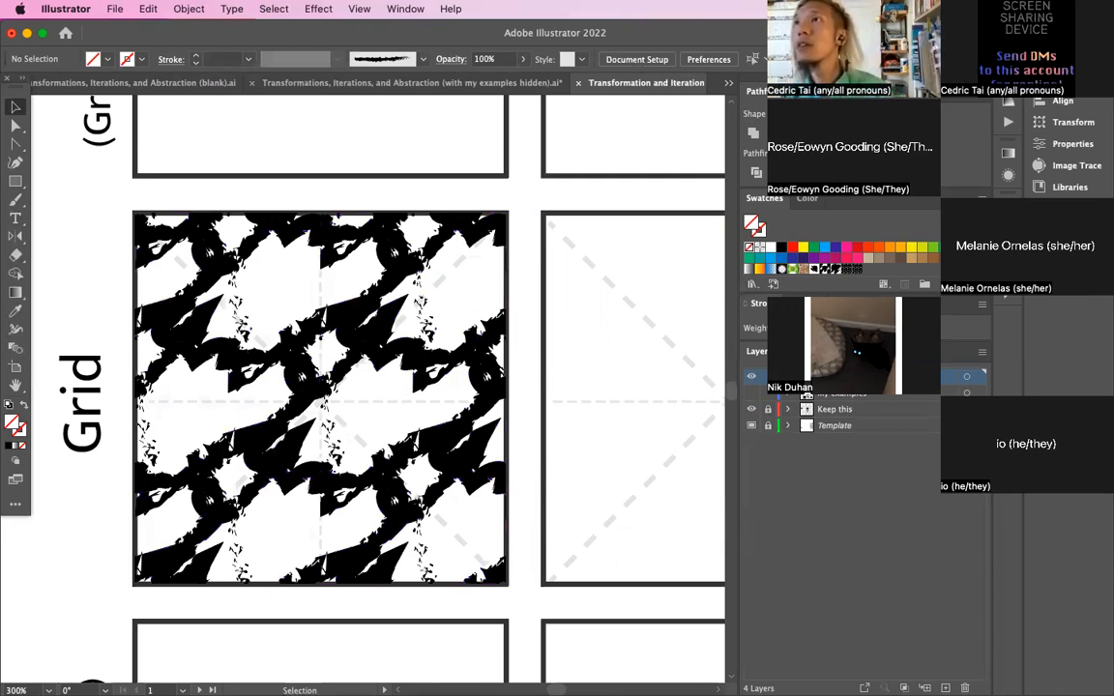
Copy the black shape from the Starting Idea box on the Transformations & Iterations page
key("super+Tab")
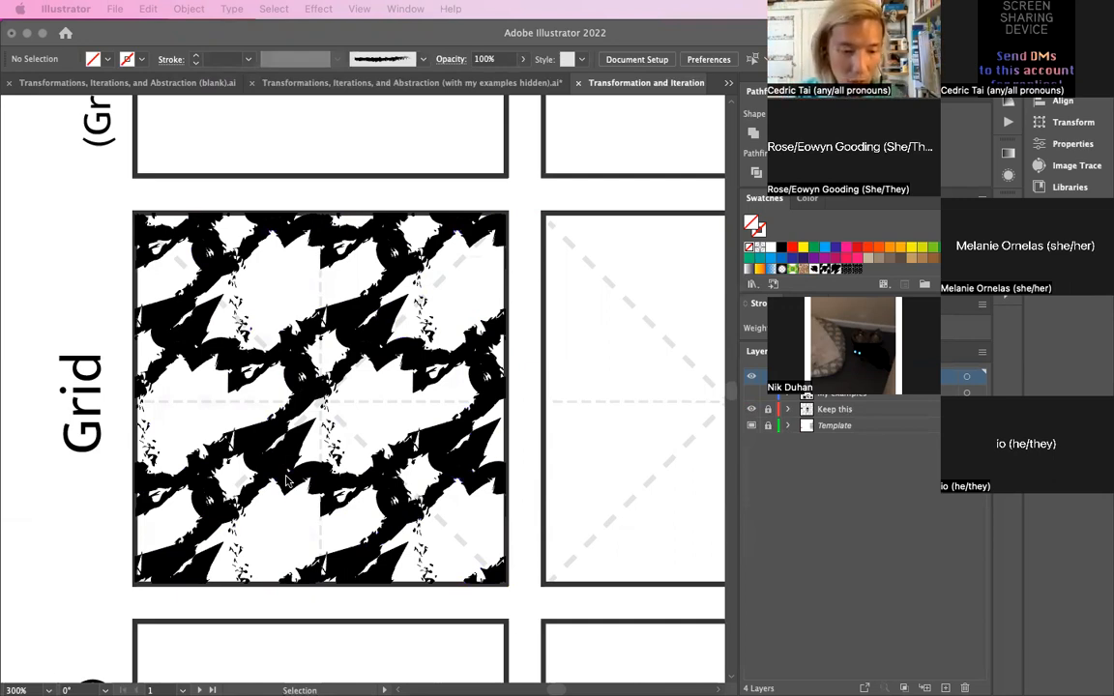
left_click(206, 387)
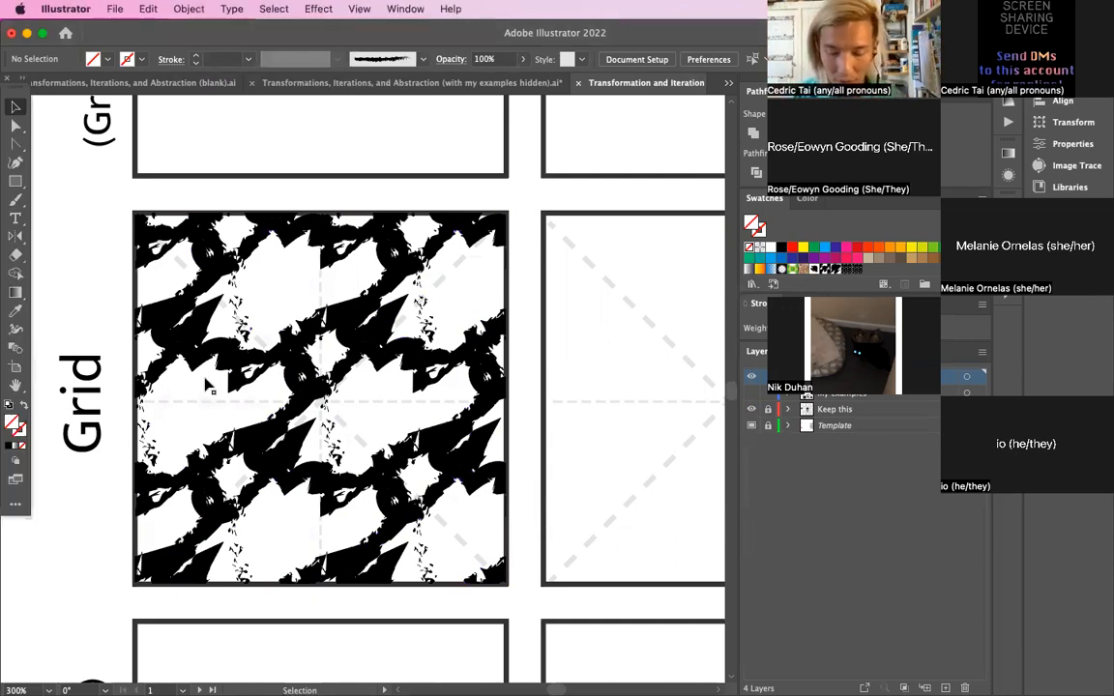
scroll(206, 387, "down", 3)
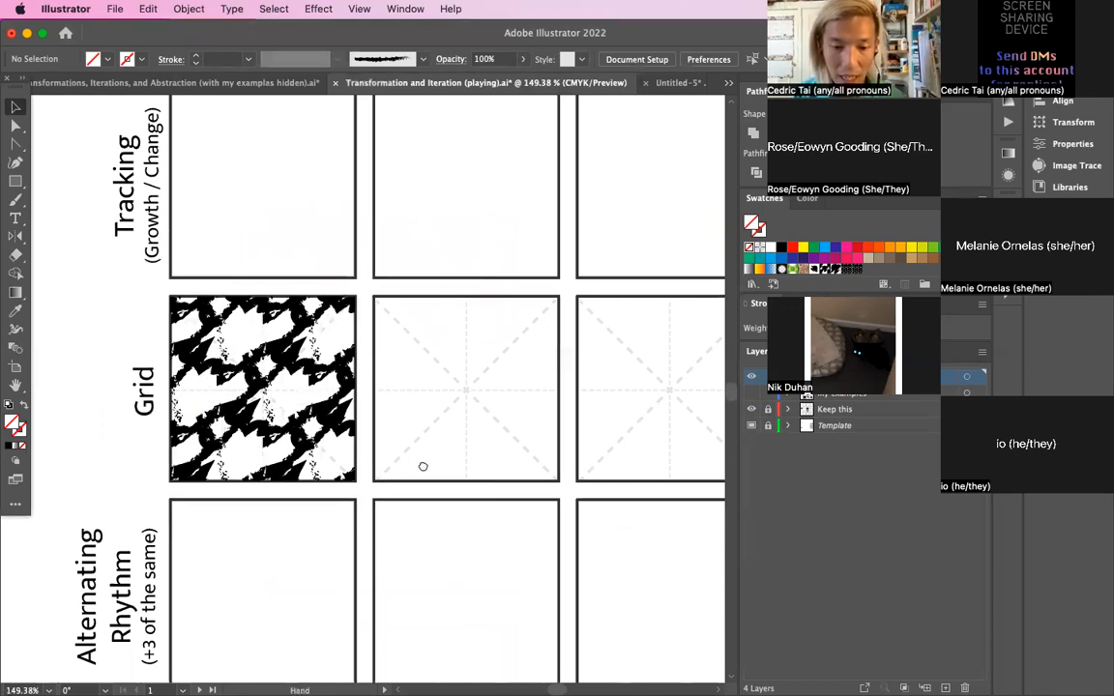
scroll(423, 466, "up", 5)
scroll(386, 581, "up", 5)
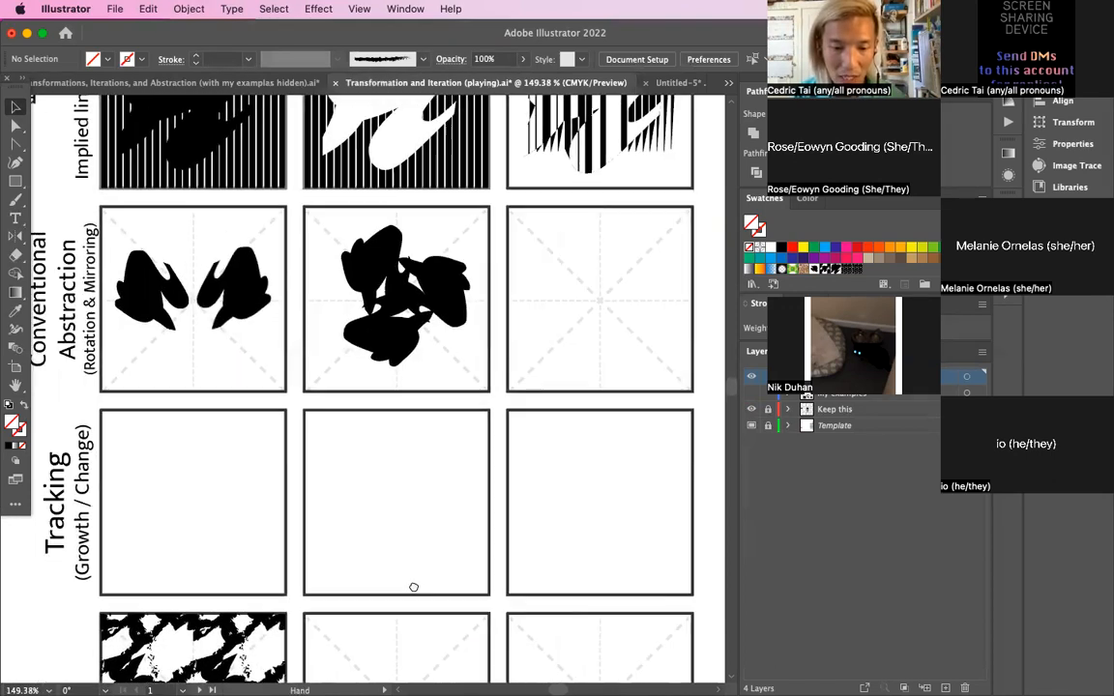
scroll(469, 528, "left", 2)
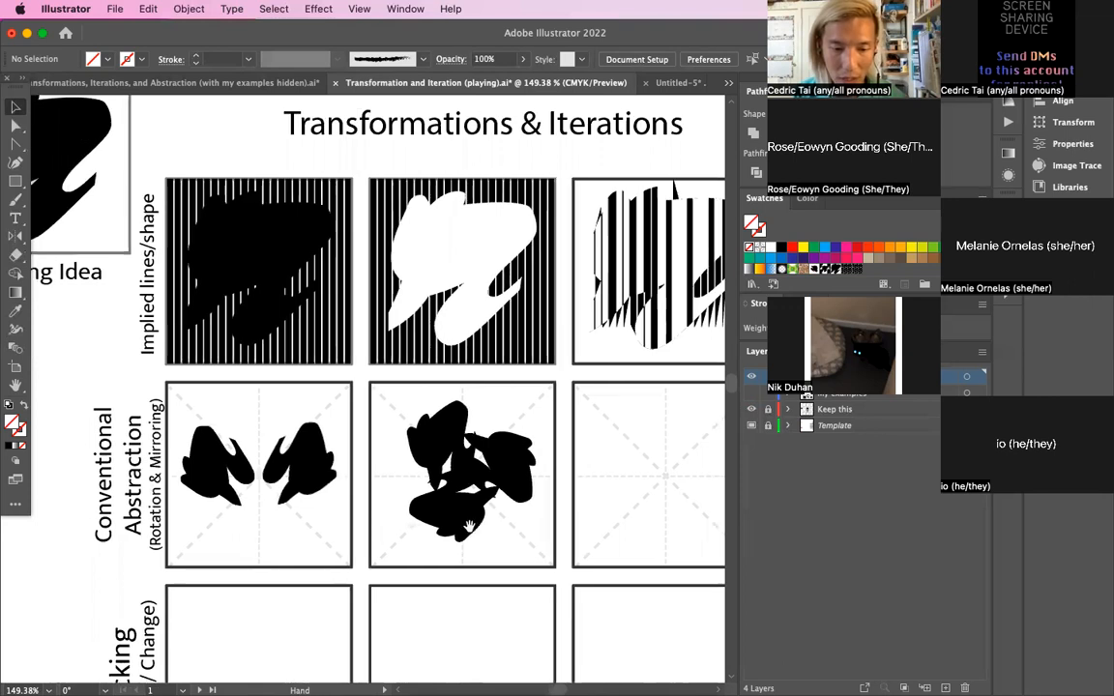
key("super+1")
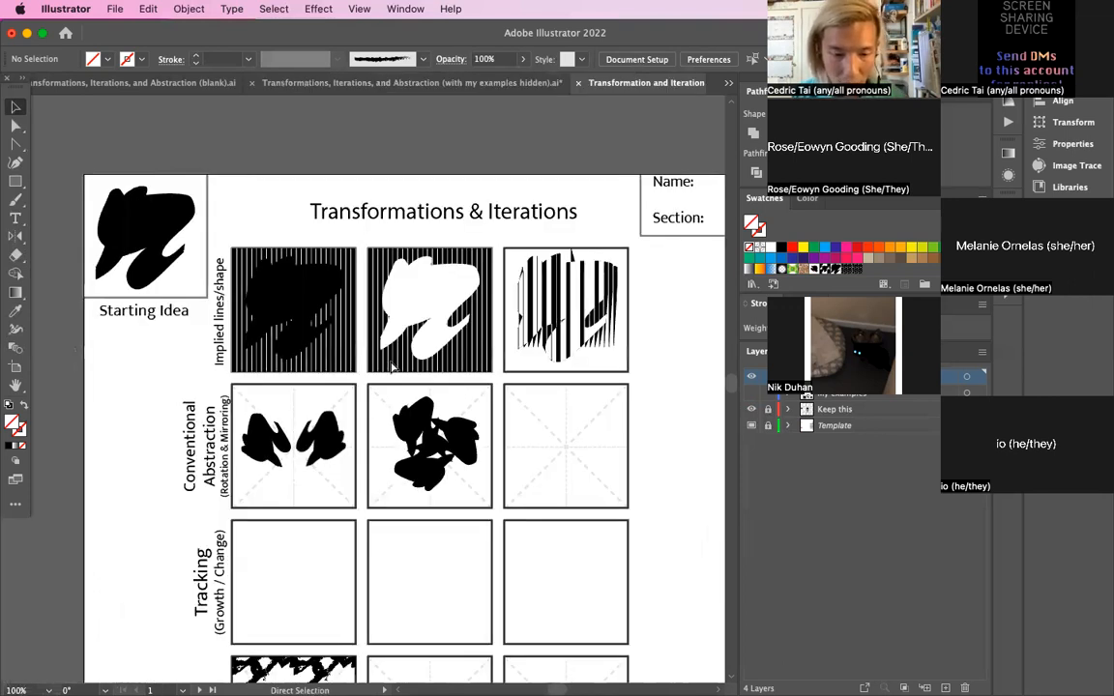
left_click(136, 228)
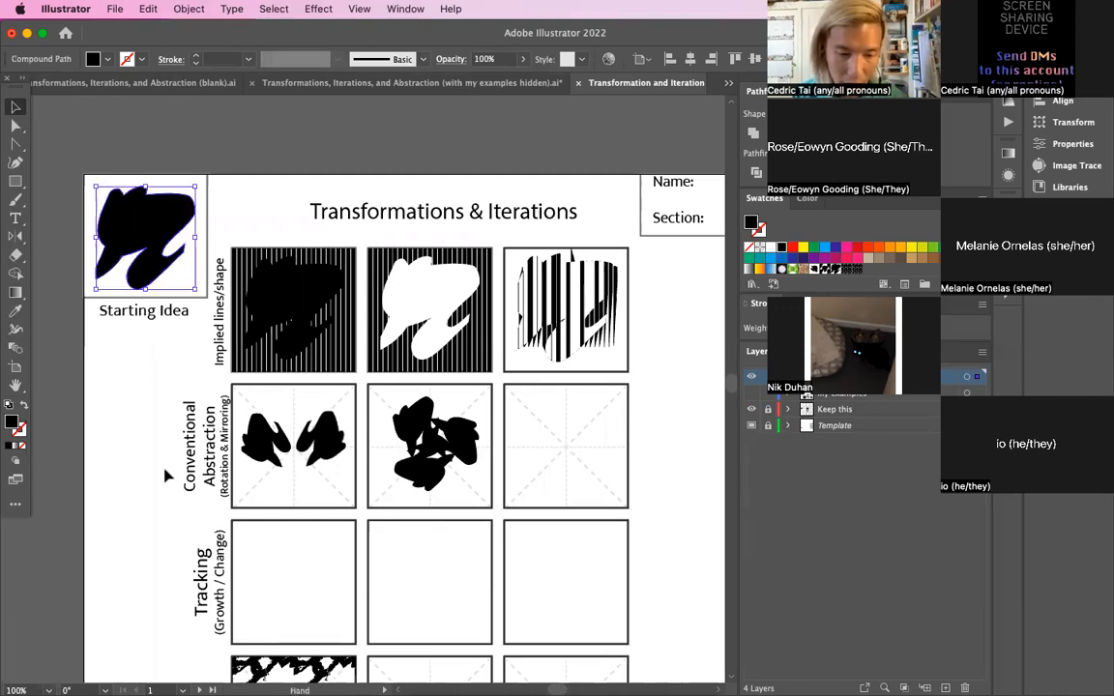
left_click(362, 508)
Show the examples layer to look over the finished worksheet examples, and hide it again
left_click_drag(477, 563, 465, 314)
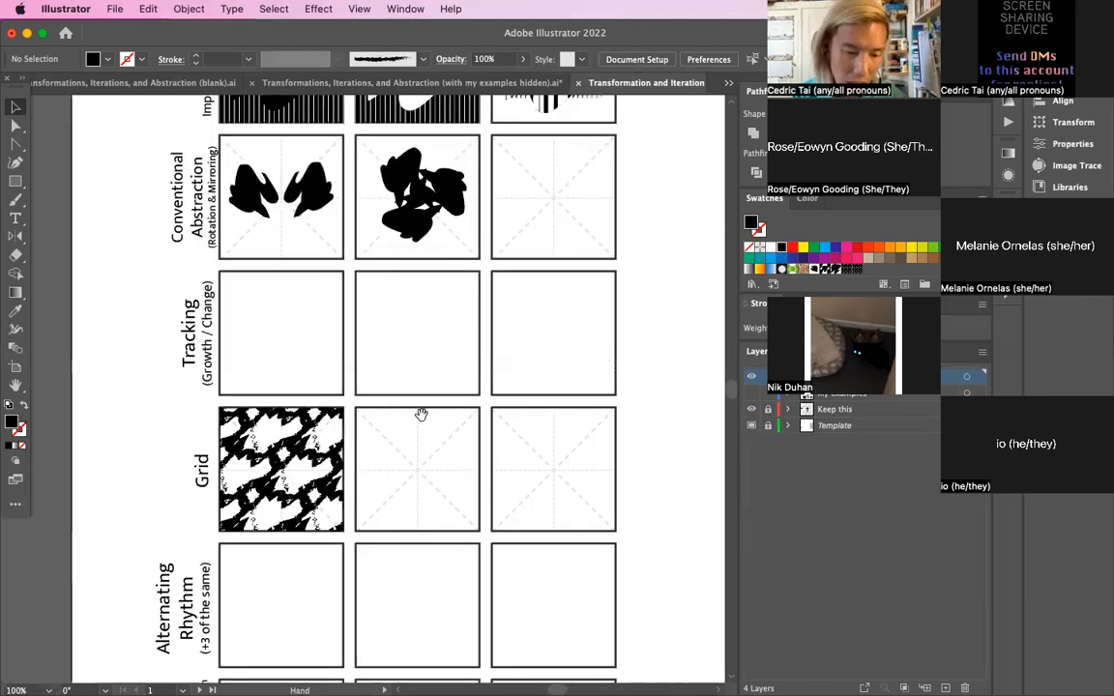
left_click(750, 394)
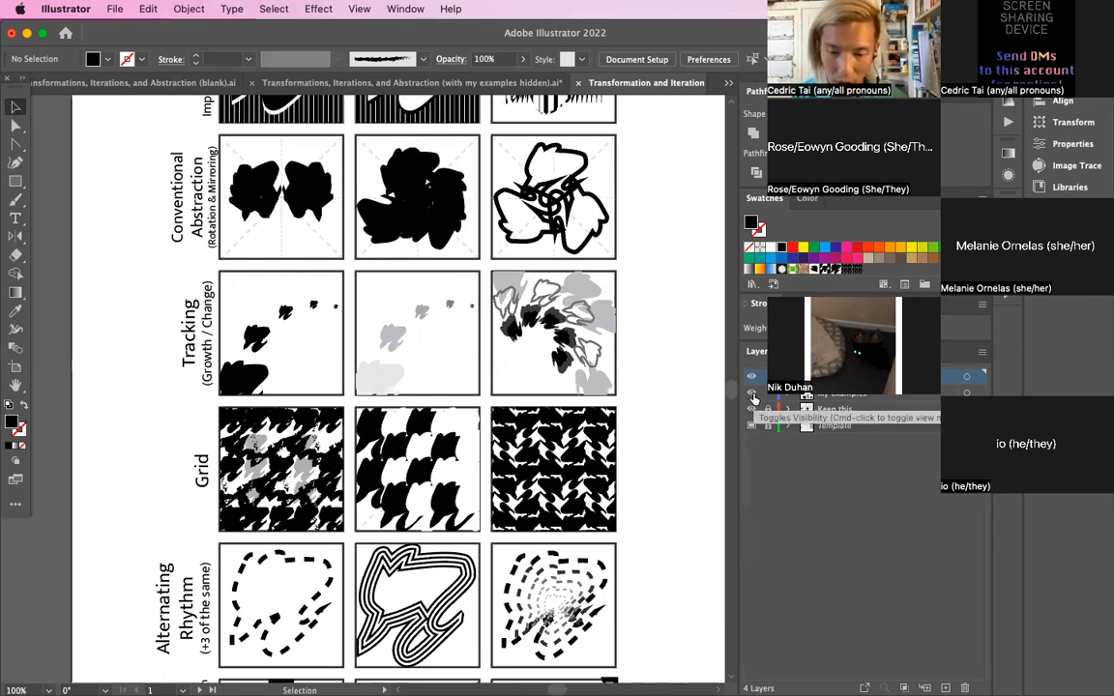
left_click(752, 394)
Paste the starting shape on the "Advanced Transformation utilizing a grid" page and place it in the Starting Idea box
left_click_drag(688, 544, 326, 346)
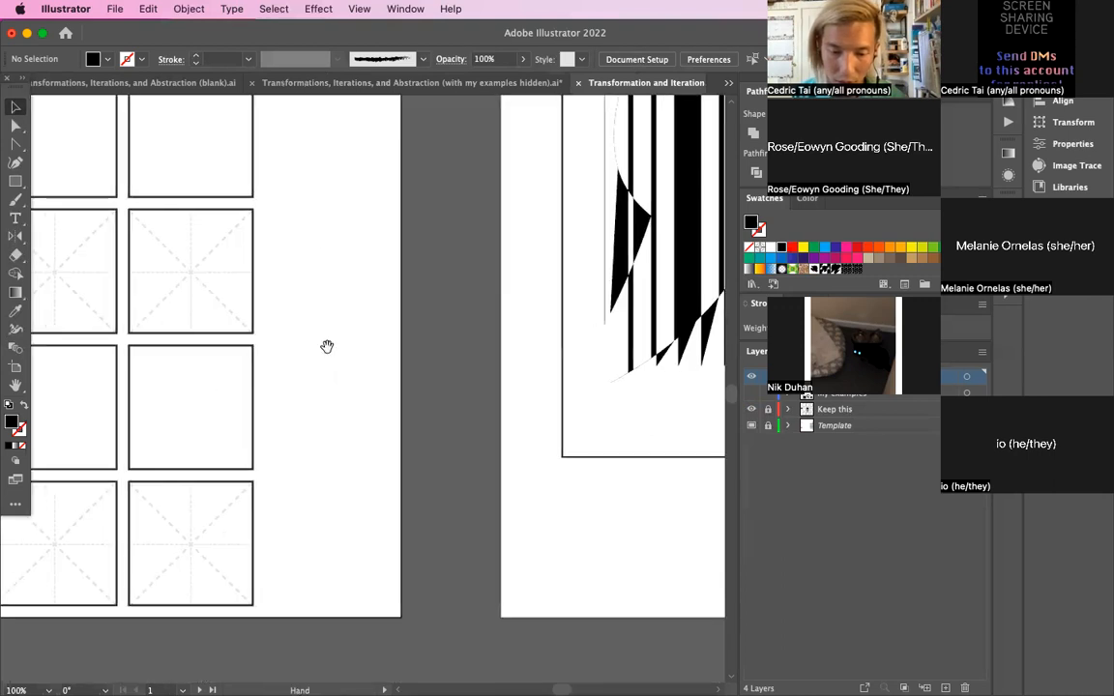
left_click_drag(598, 666, 479, 397)
left_click_drag(540, 620, 270, 393)
left_click_drag(221, 558, 505, 506)
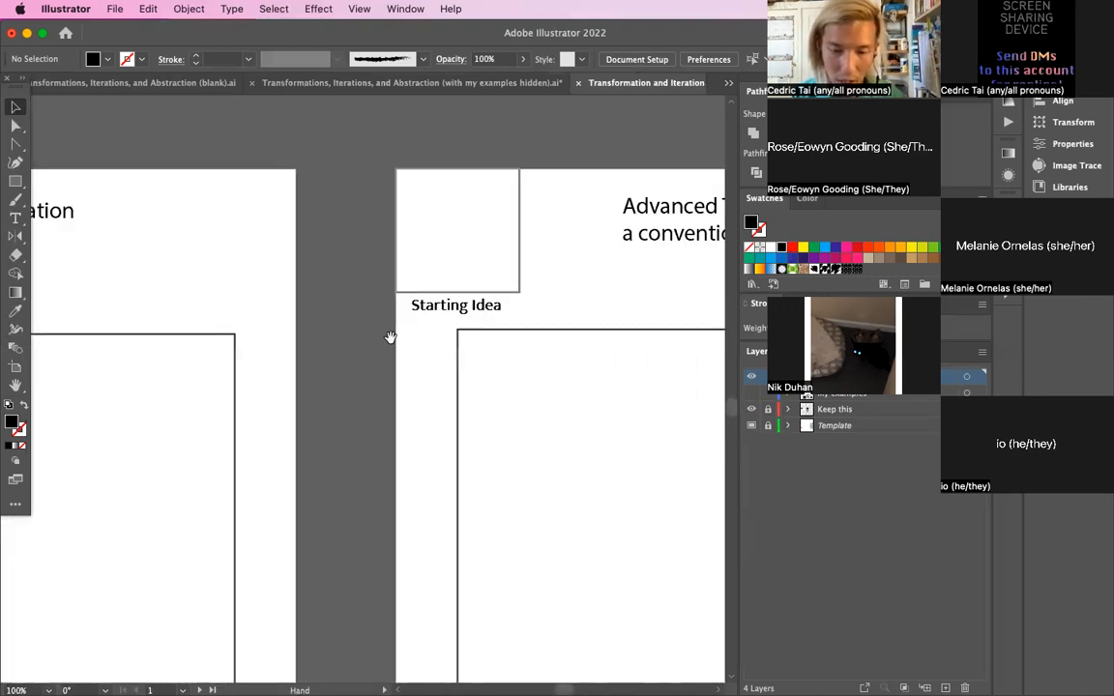
left_click_drag(145, 387, 417, 301)
key("super+minus")
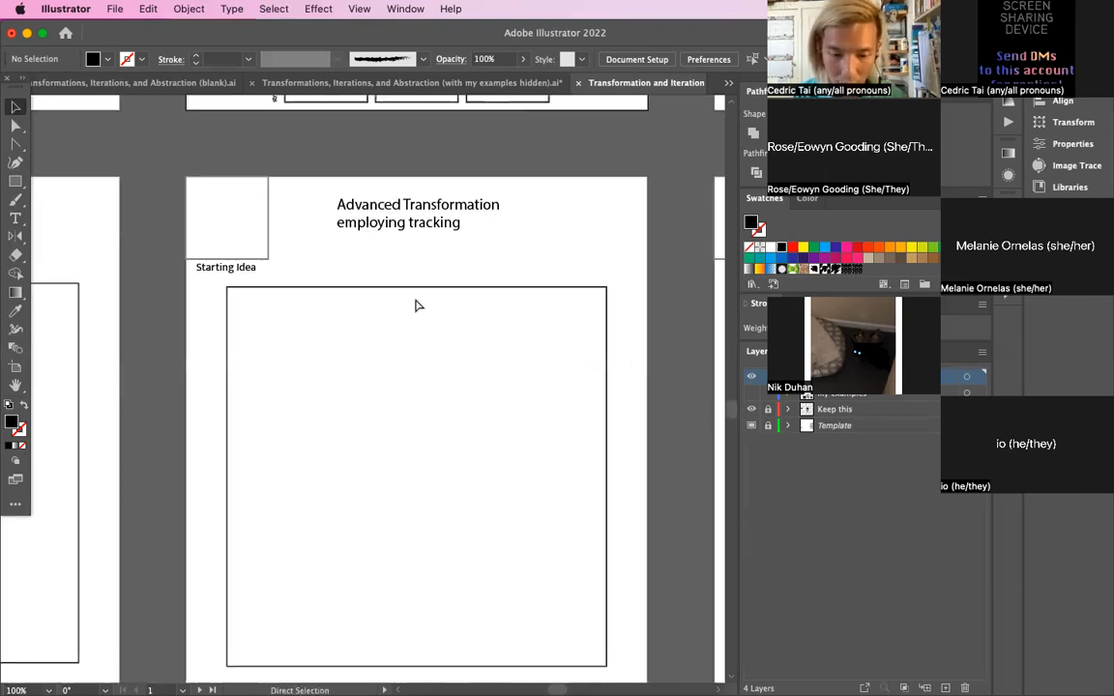
key("super+minus")
key("super+minus")
left_click_drag(157, 321, 349, 300)
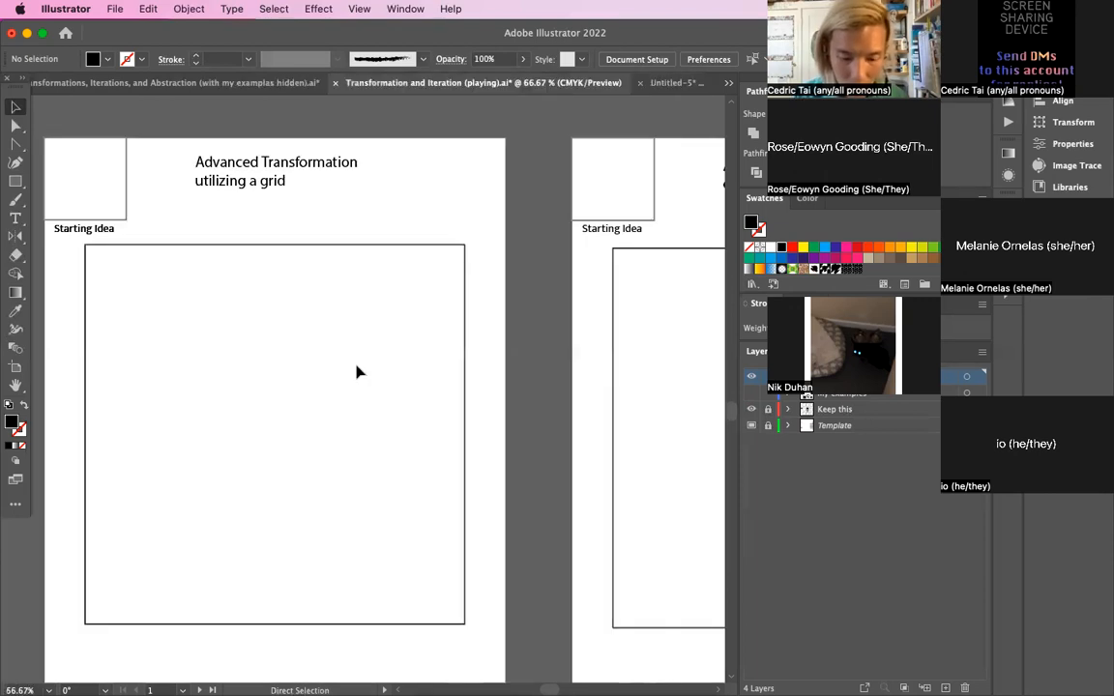
key("super+v")
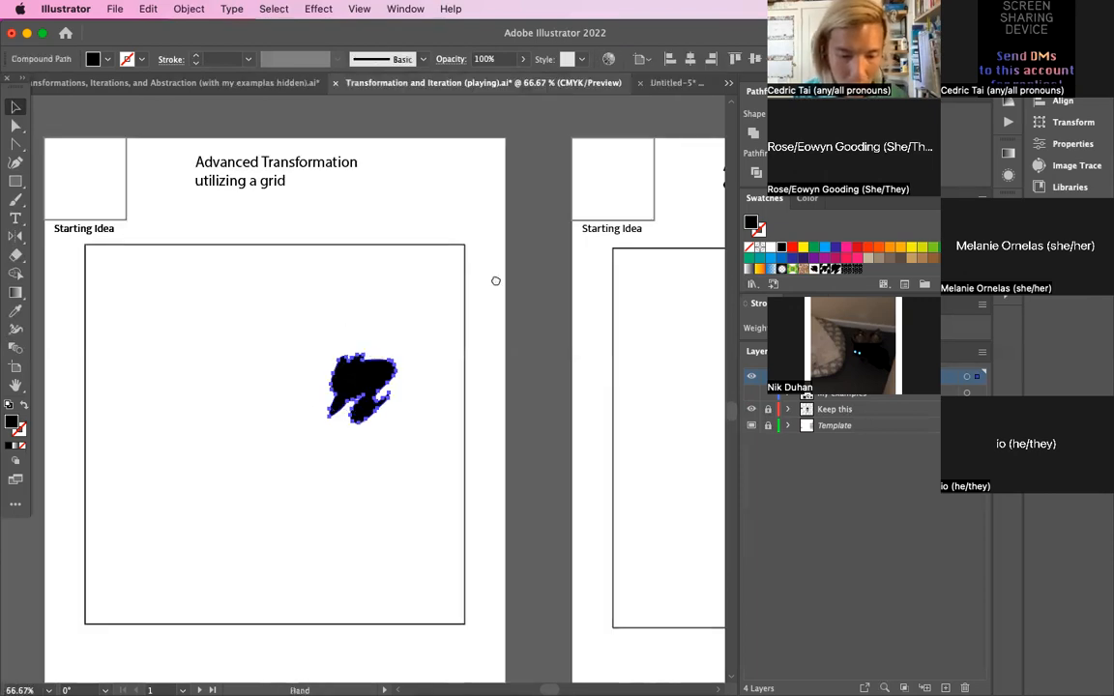
scroll(503, 319, "left", 3)
scroll(503, 319, "down", 1)
left_click_drag(540, 360, 263, 151)
Paste a second copy of the shape and place it in the middle of the page's large frame
key("a")
key("super+v")
left_click_drag(374, 386, 443, 392)
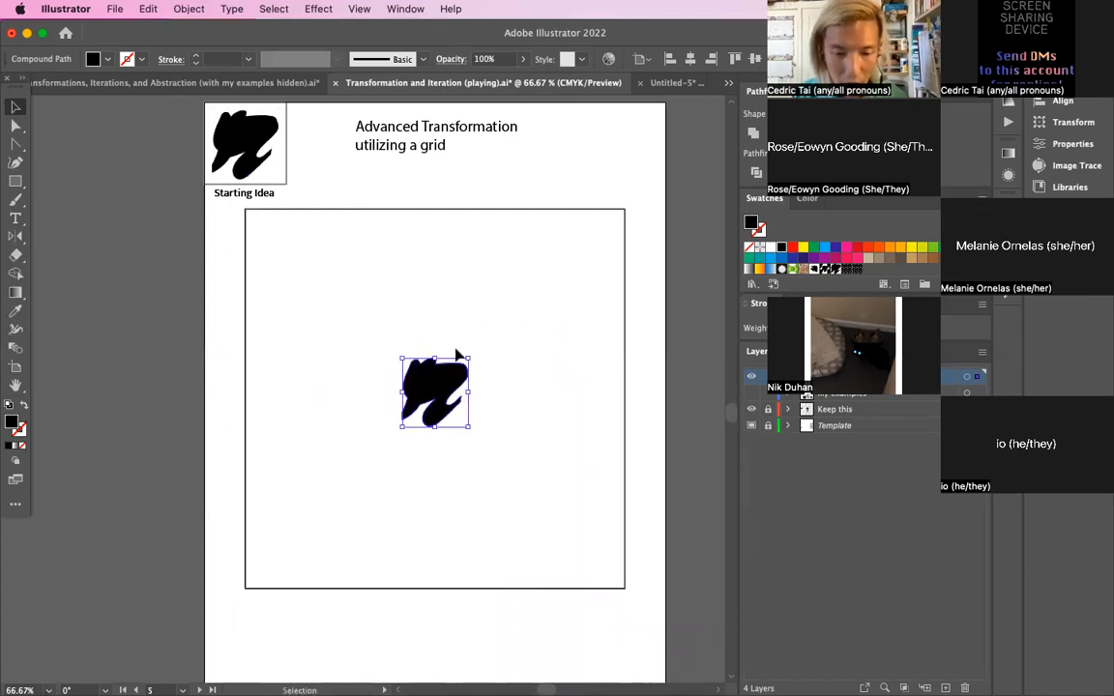
Make a new pattern from the shape in the middle of the large frame and dismiss the swatch notice
left_click(186, 11)
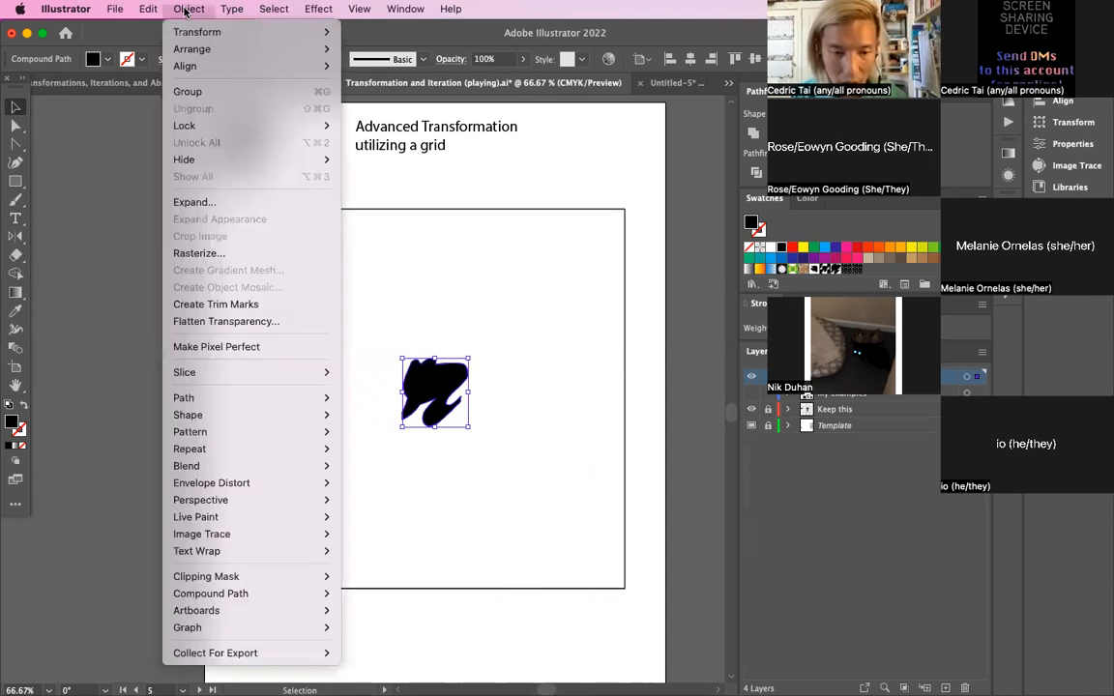
mouse_move(268, 442)
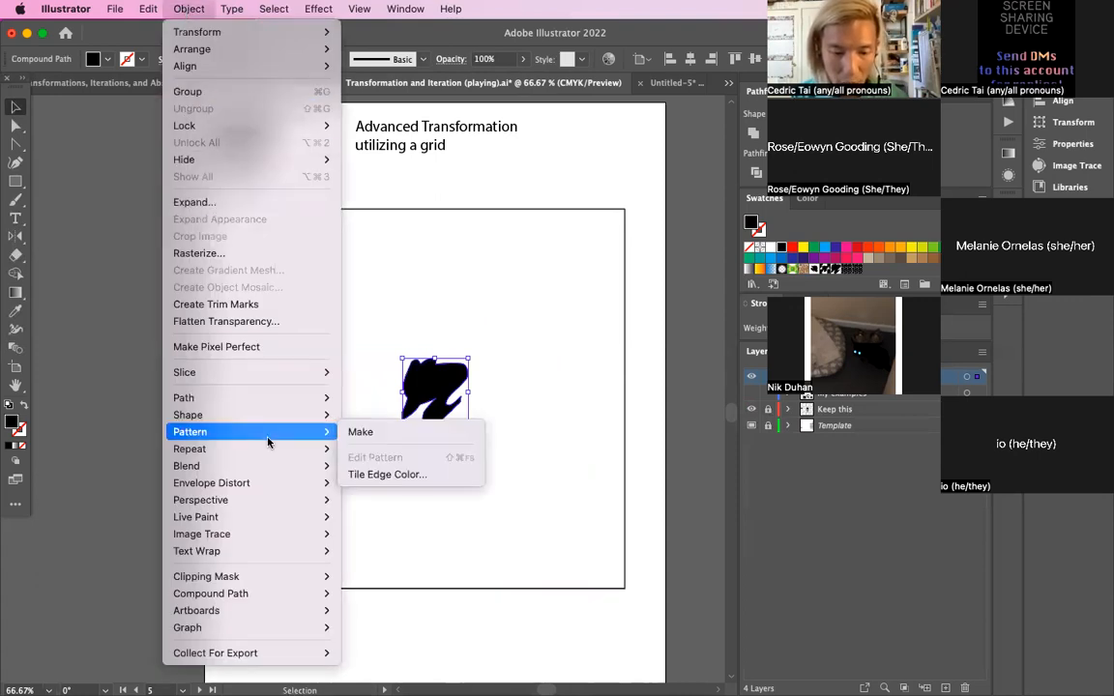
left_click(412, 433)
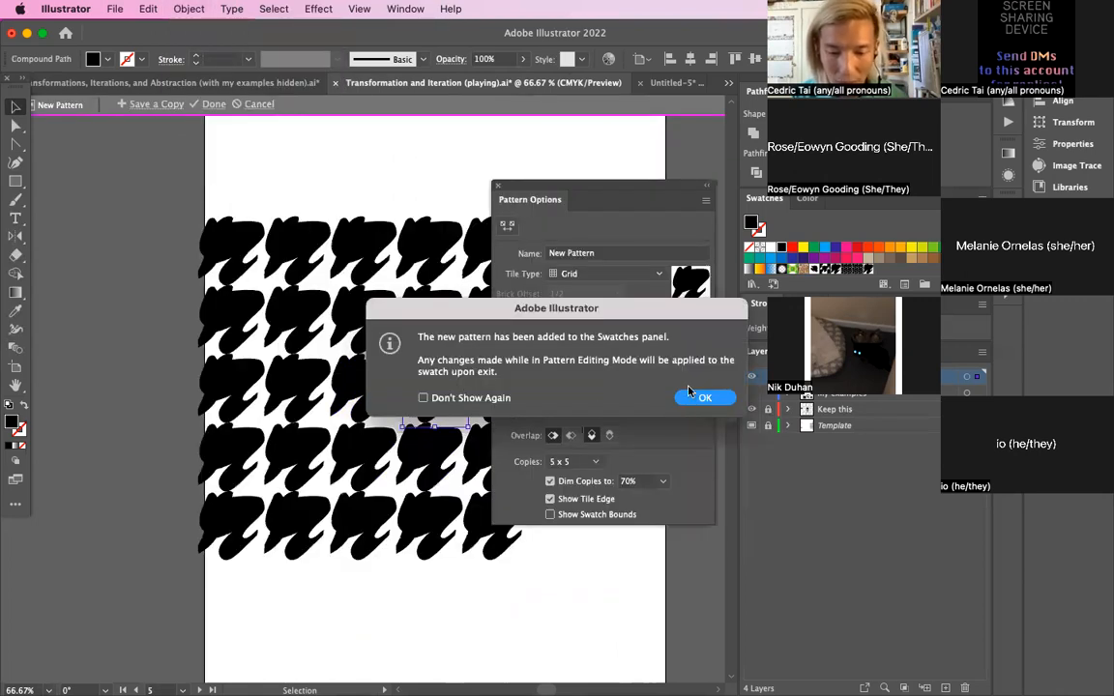
left_click(698, 398)
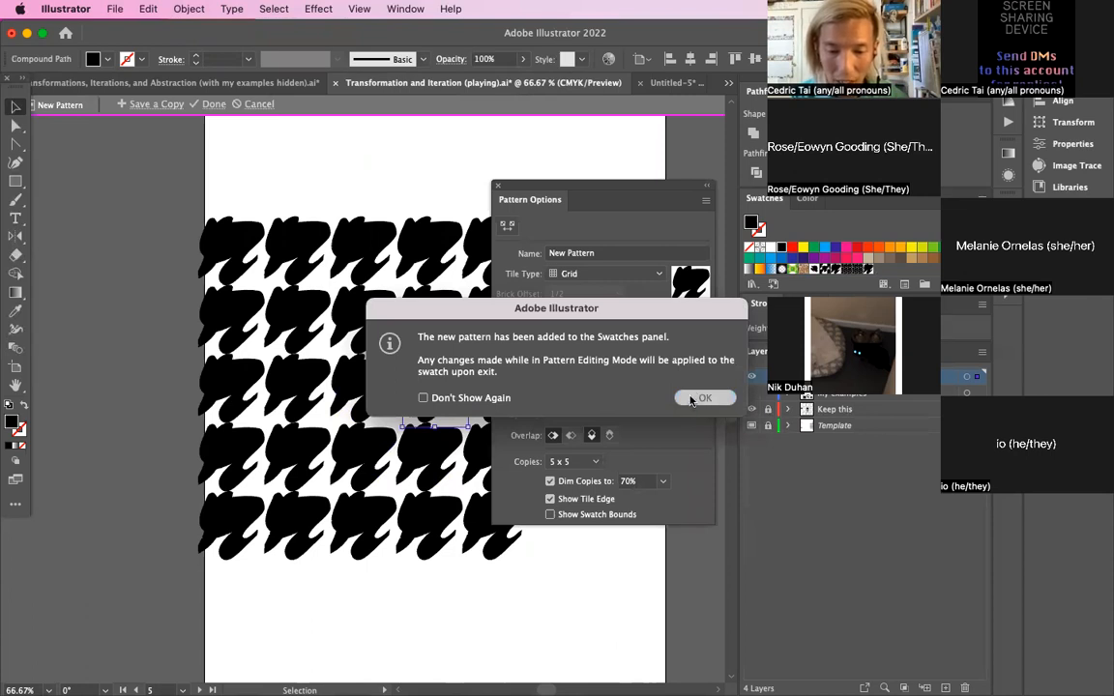
left_click(696, 398)
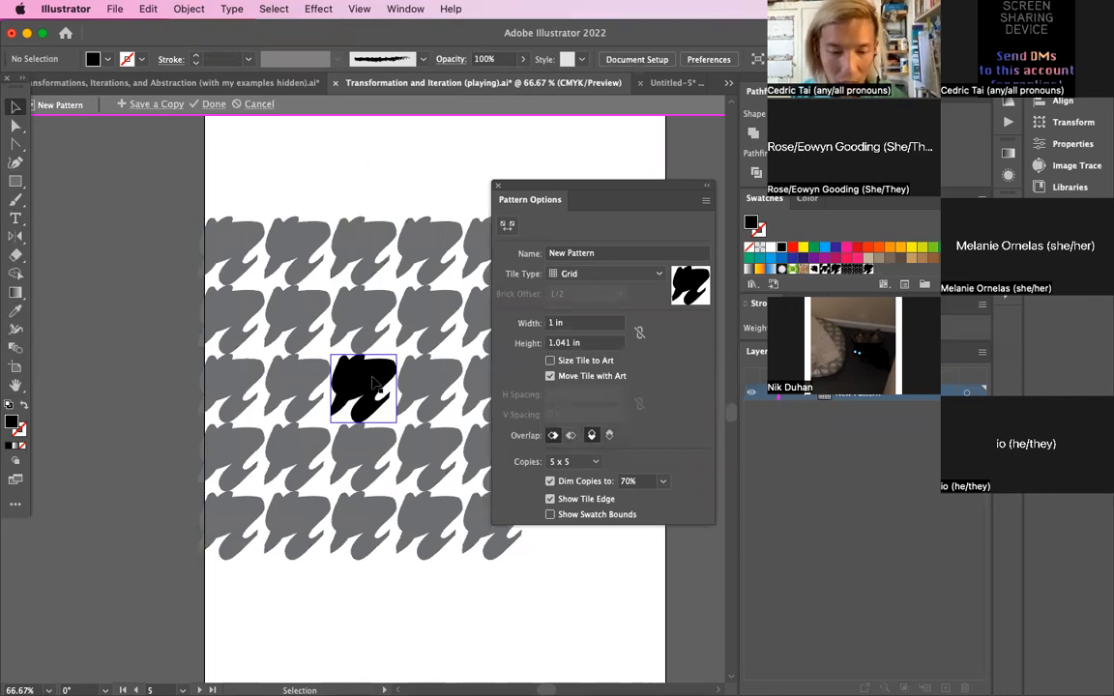
Set the pattern tile's width and height to 2 in each
left_click(565, 324)
type("2")
key("Tab")
type("2")
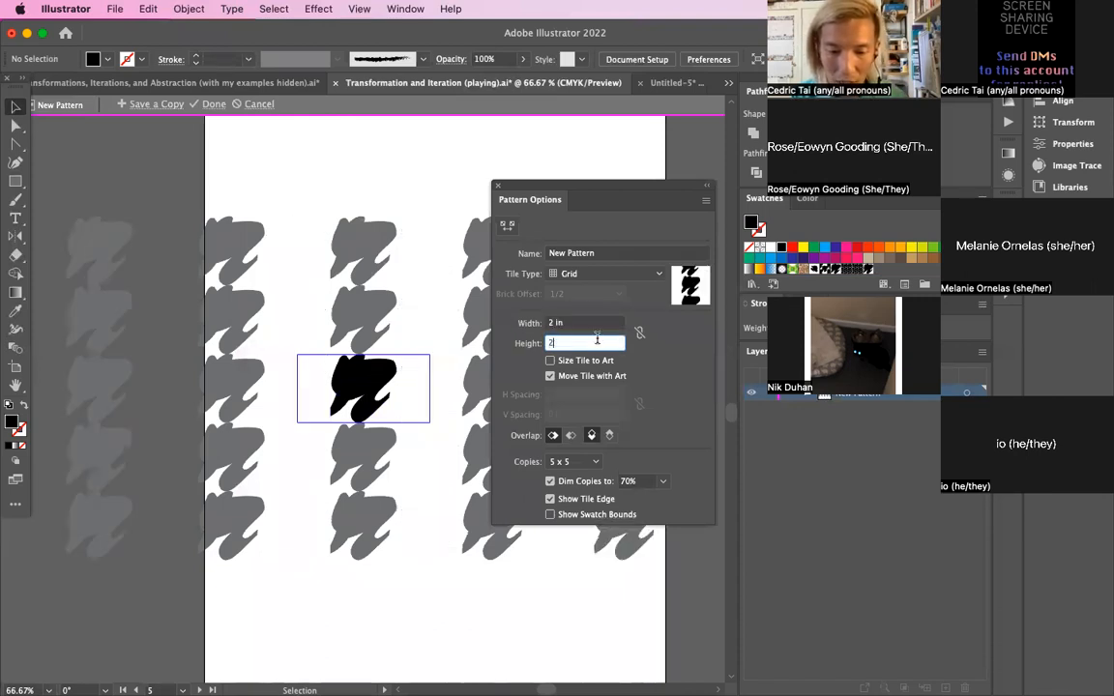
key("Return")
Try a negative size for the pattern tile, entering -.5 for both width and height
left_click_drag(590, 322, 530, 323)
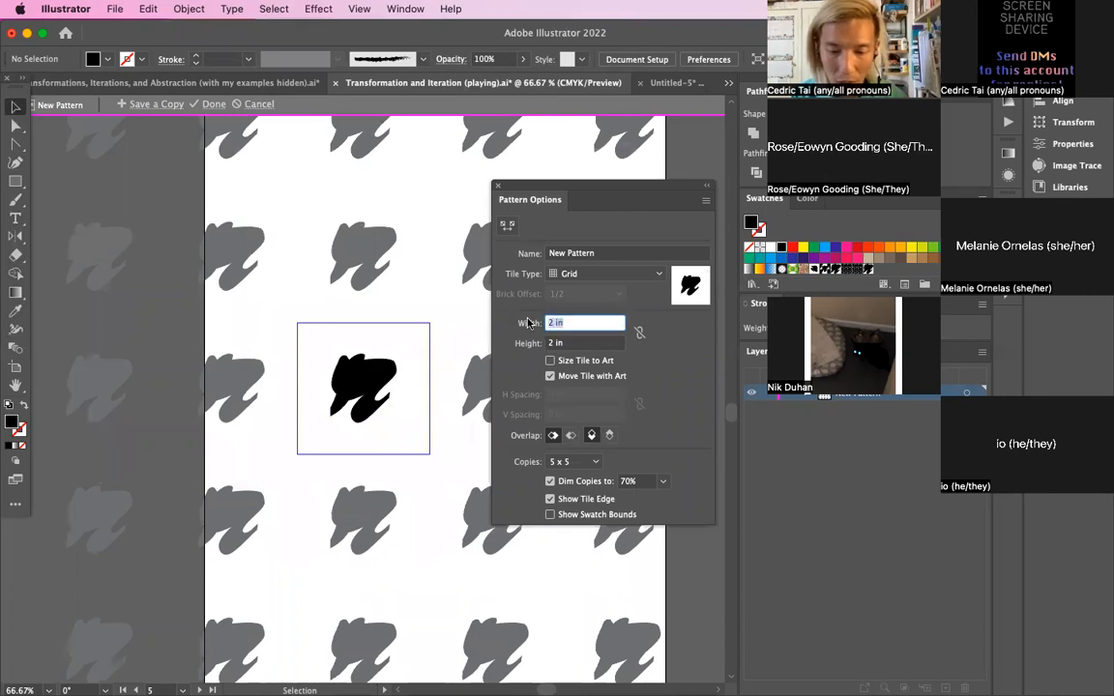
type("-.5")
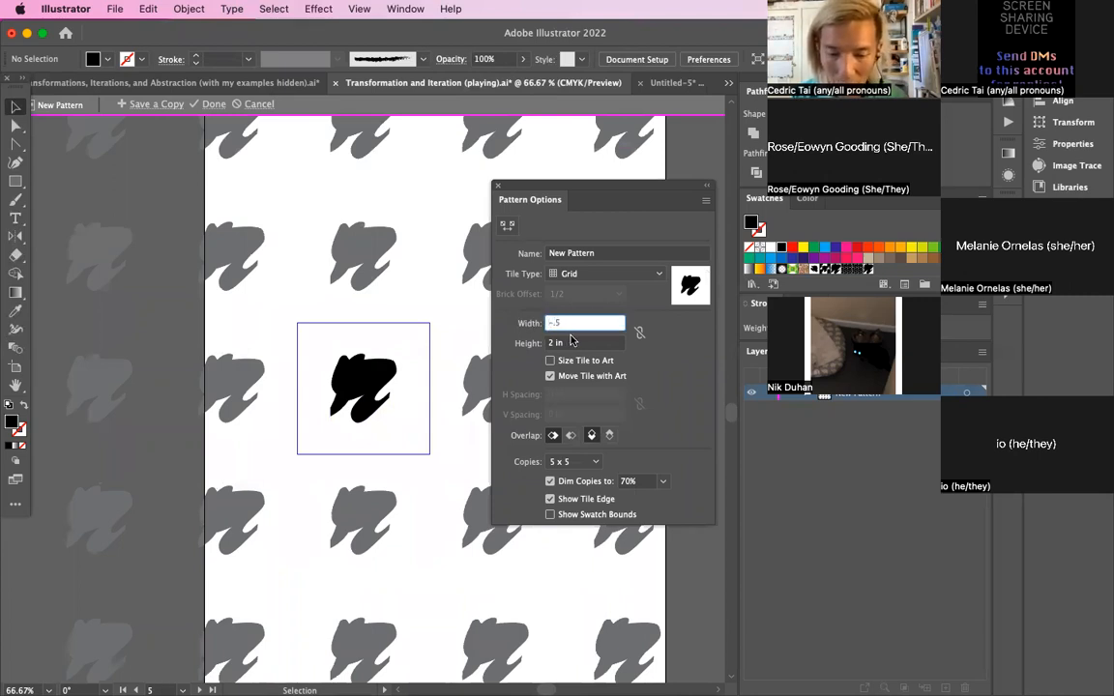
key("Tab")
type("-.5")
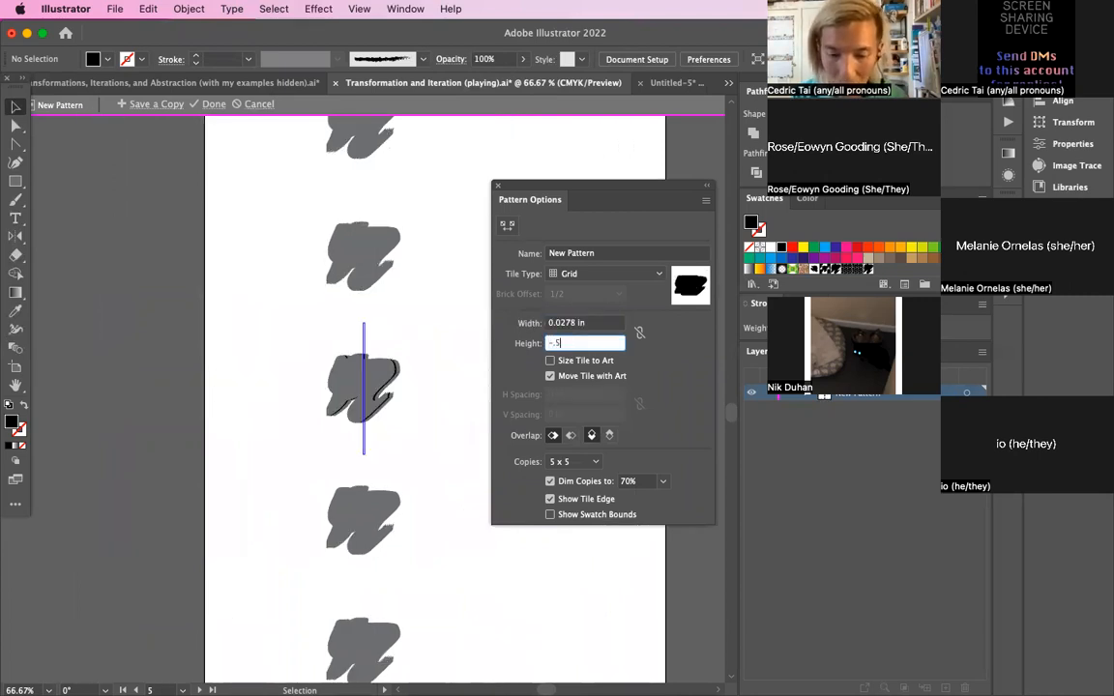
key("Return")
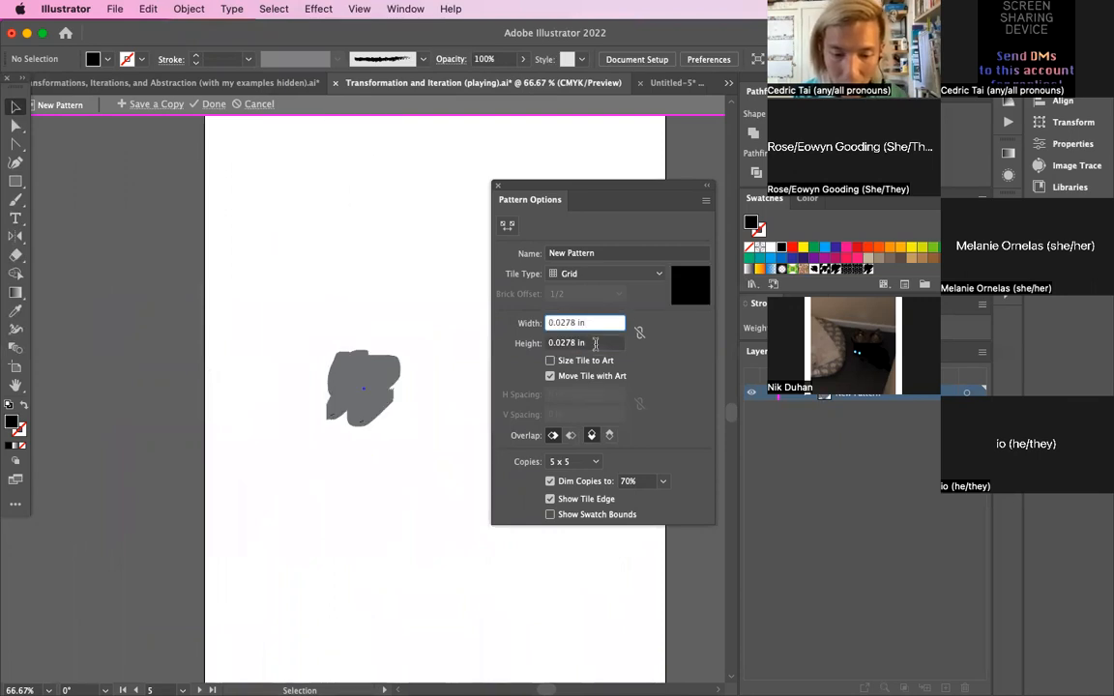
Set the pattern tile's height and width to .5 in each
left_click_drag(596, 341, 543, 342)
type(".5")
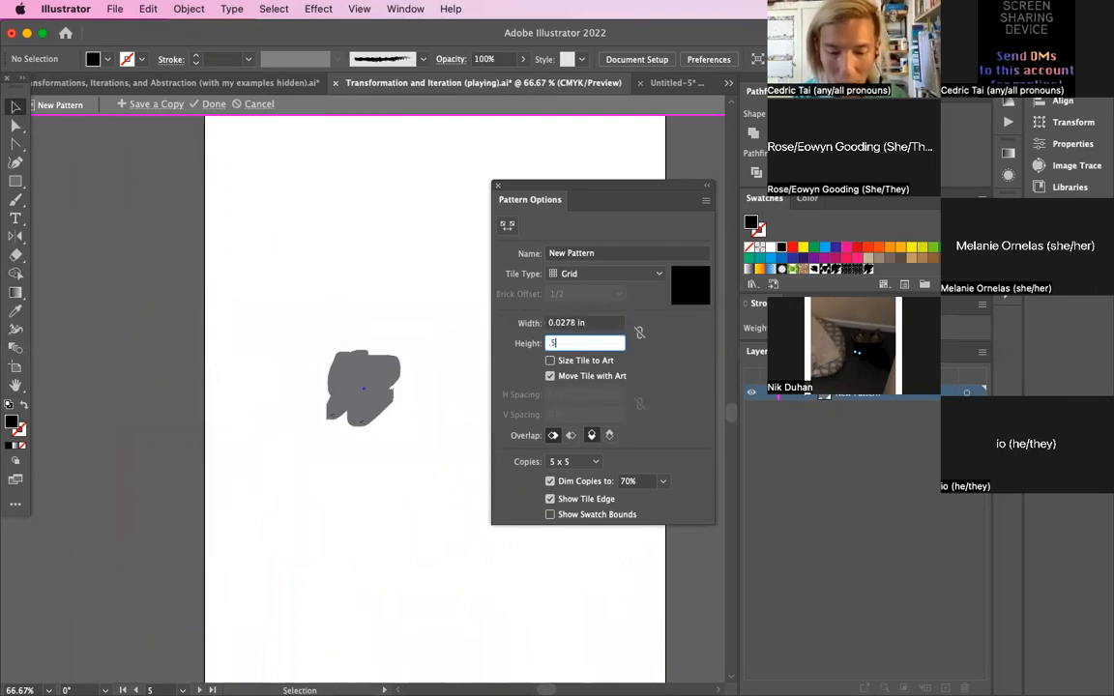
key("Return")
left_click_drag(590, 327, 513, 326)
type(".5")
key("Return")
Increase the pattern tile's width and height to 1 in each
type("1")
key("Return")
key("shift+Tab")
type("1")
key("Return")
Set the pattern tile's width and height to 1.3 in each
type("1")
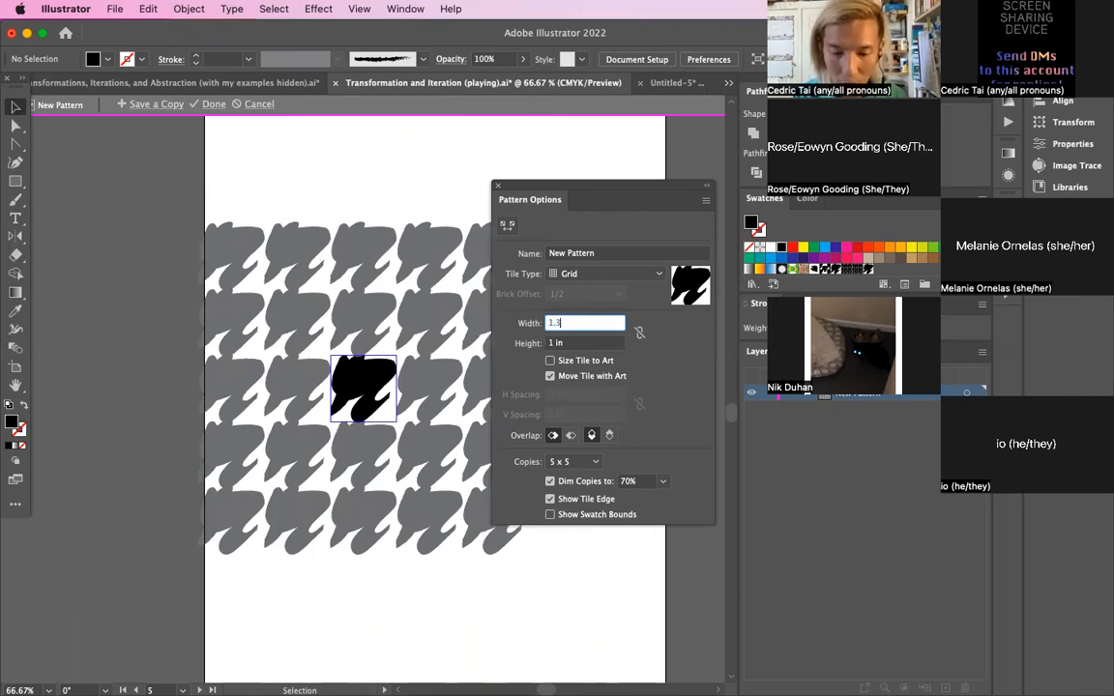
key("Tab")
type("1.3")
key("shift+Tab")
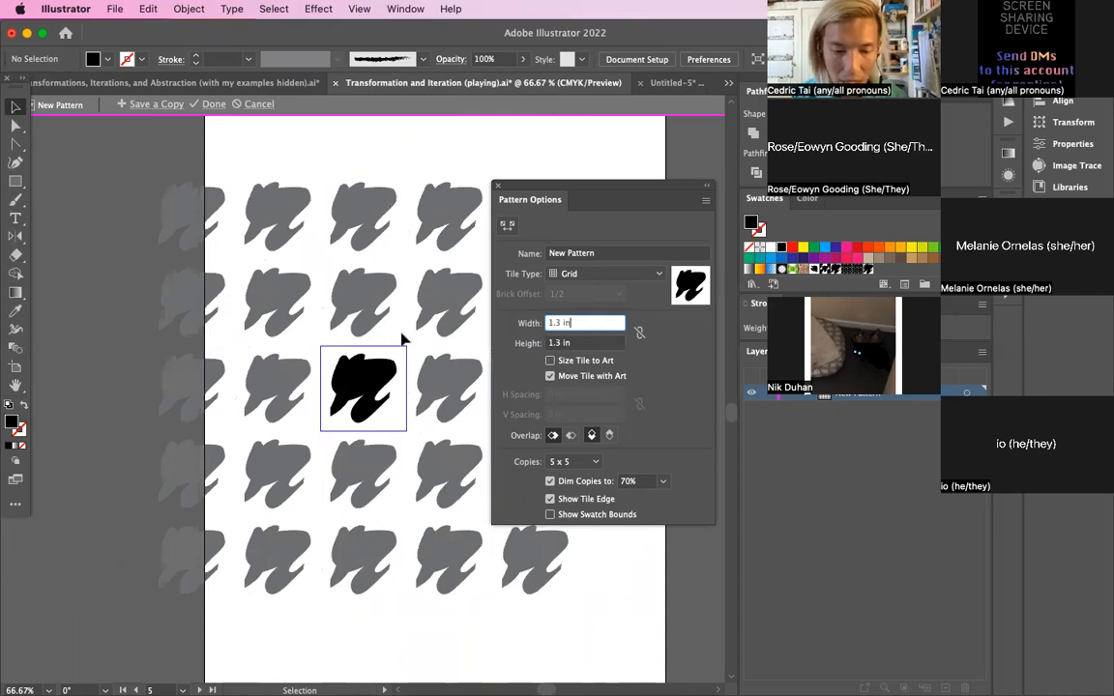
Select the black shape inside the pattern tile and rotate it so its pointed end faces left
left_click(15, 126)
left_click(364, 392)
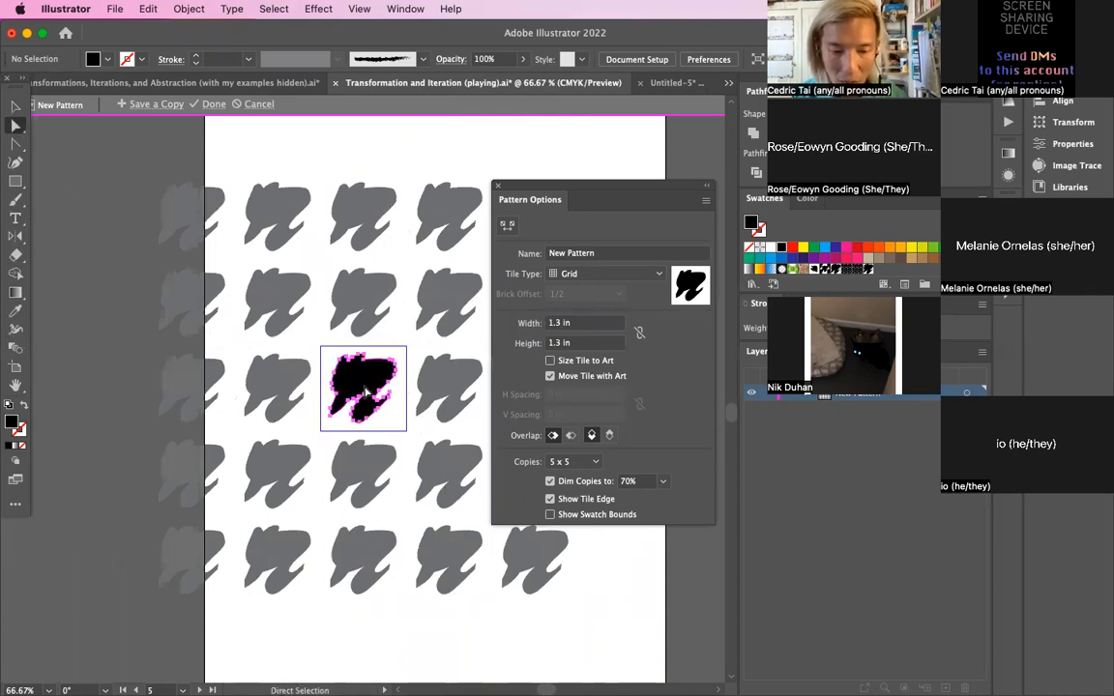
left_click(15, 106)
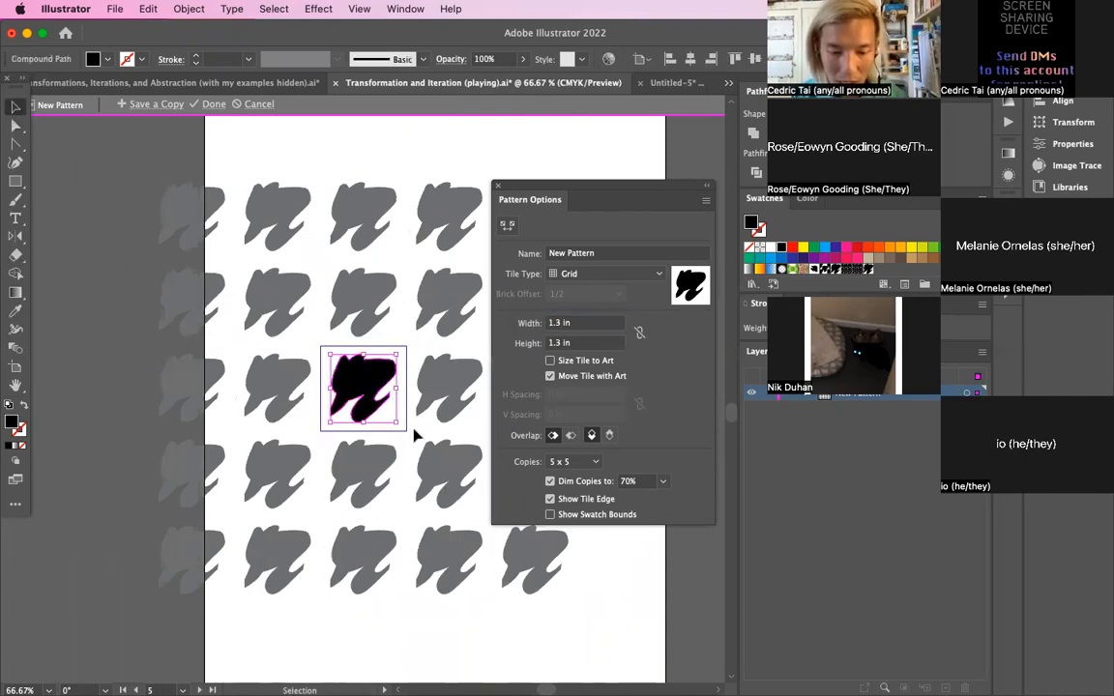
left_click_drag(401, 427, 302, 364)
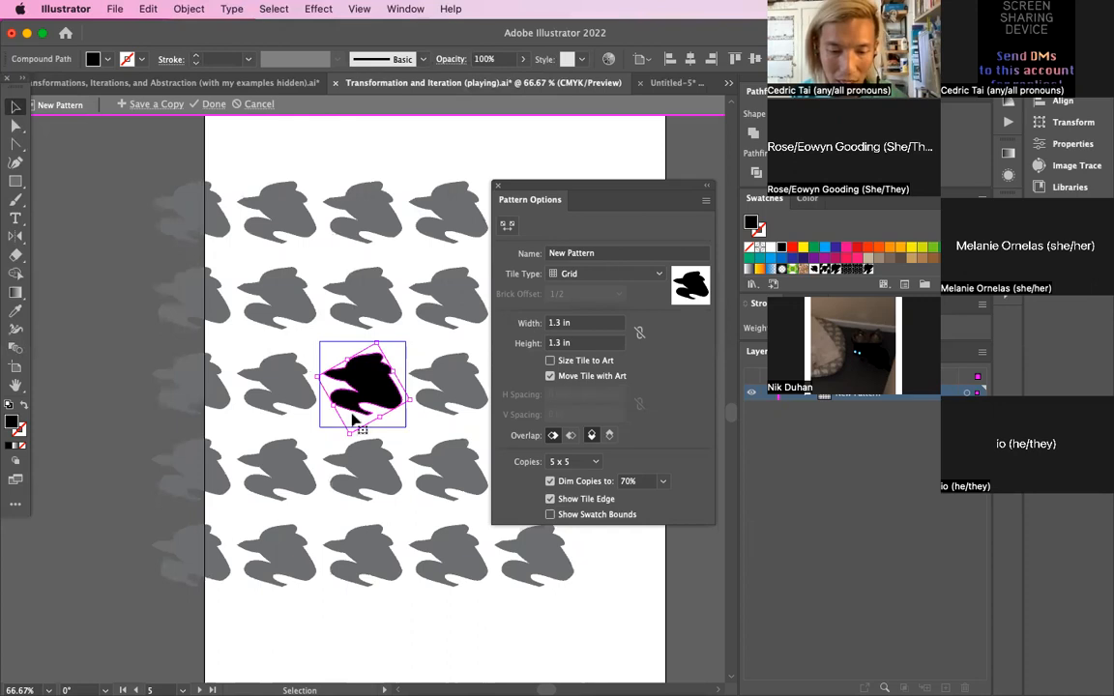
left_click_drag(346, 443, 404, 552)
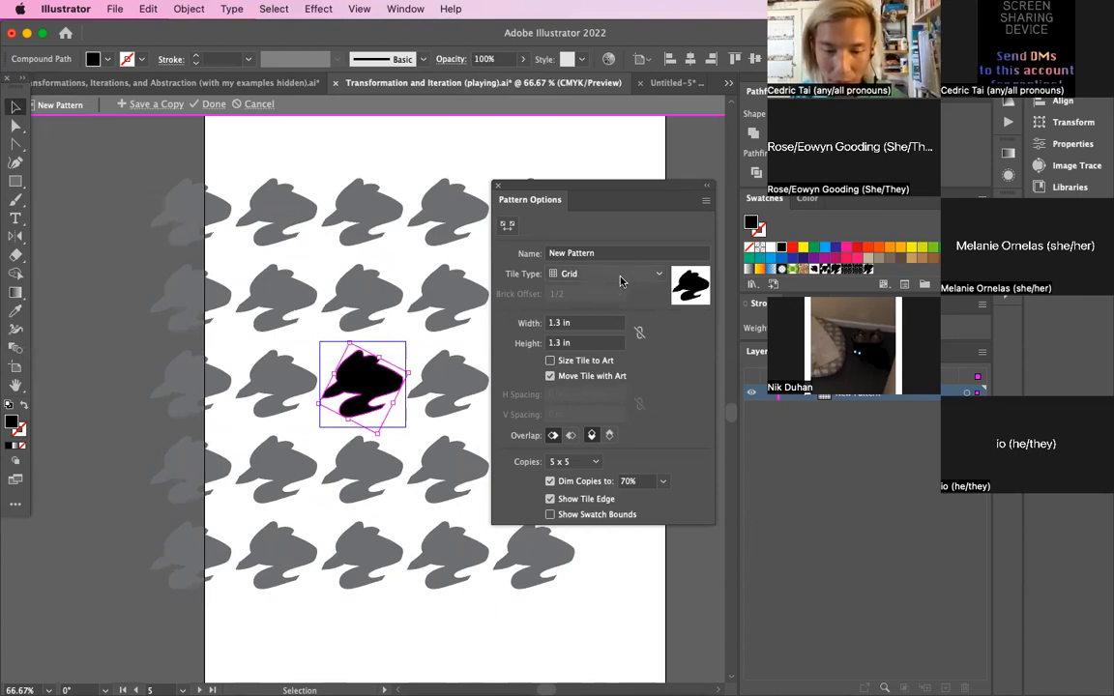
Try the Hex by Column and Hex by Row tile types on the pattern
left_click(612, 277)
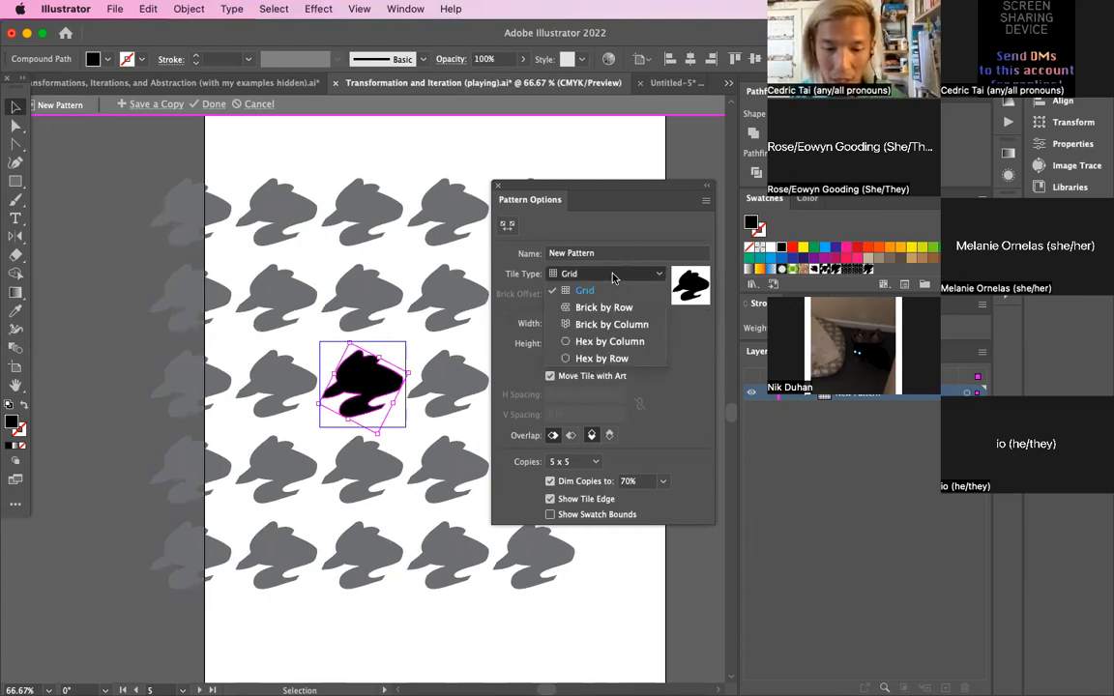
left_click(612, 343)
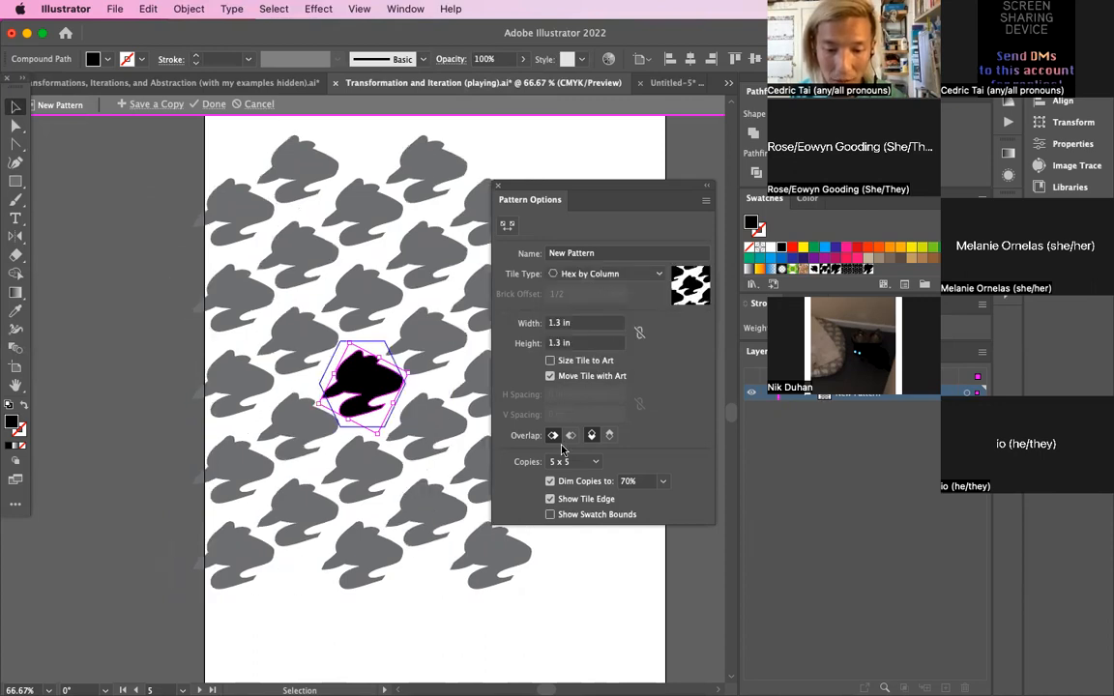
left_click(585, 274)
left_click(602, 359)
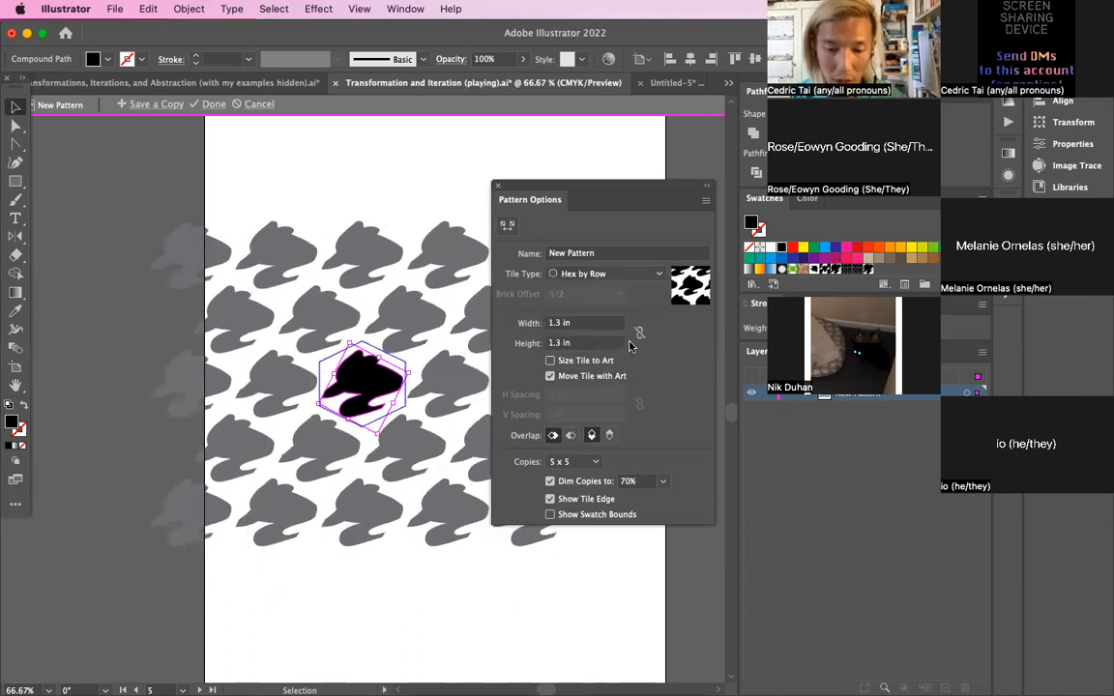
Try the Brick by Row and Brick by Column tile types and look through the brick offset options
left_click(600, 273)
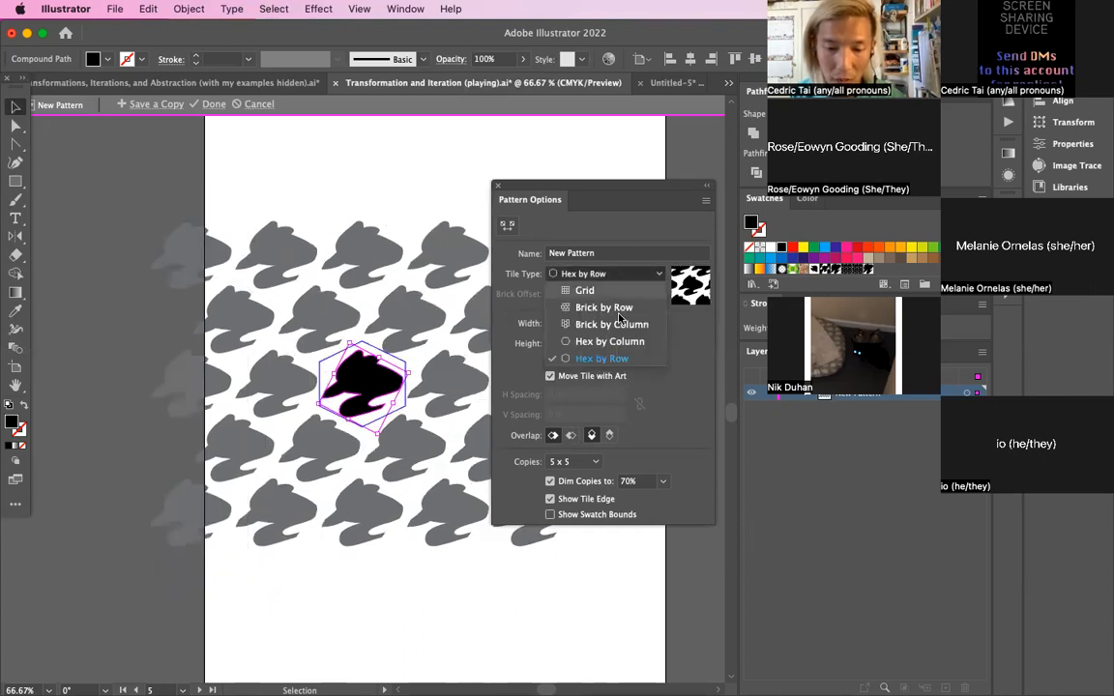
left_click(605, 307)
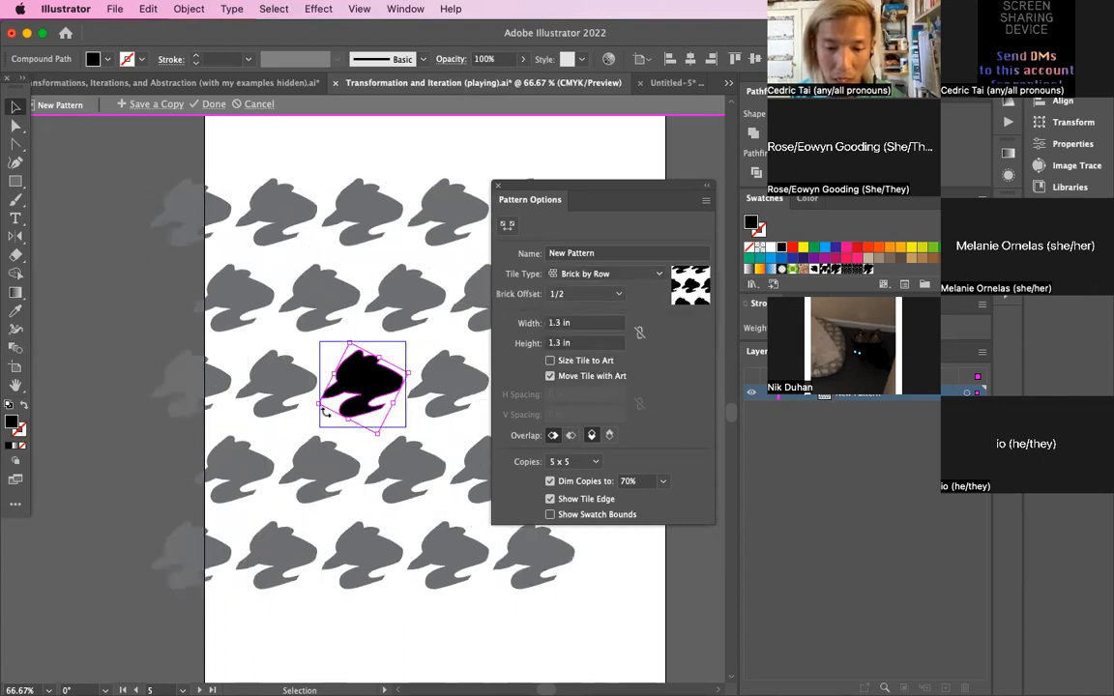
left_click(599, 275)
left_click(599, 324)
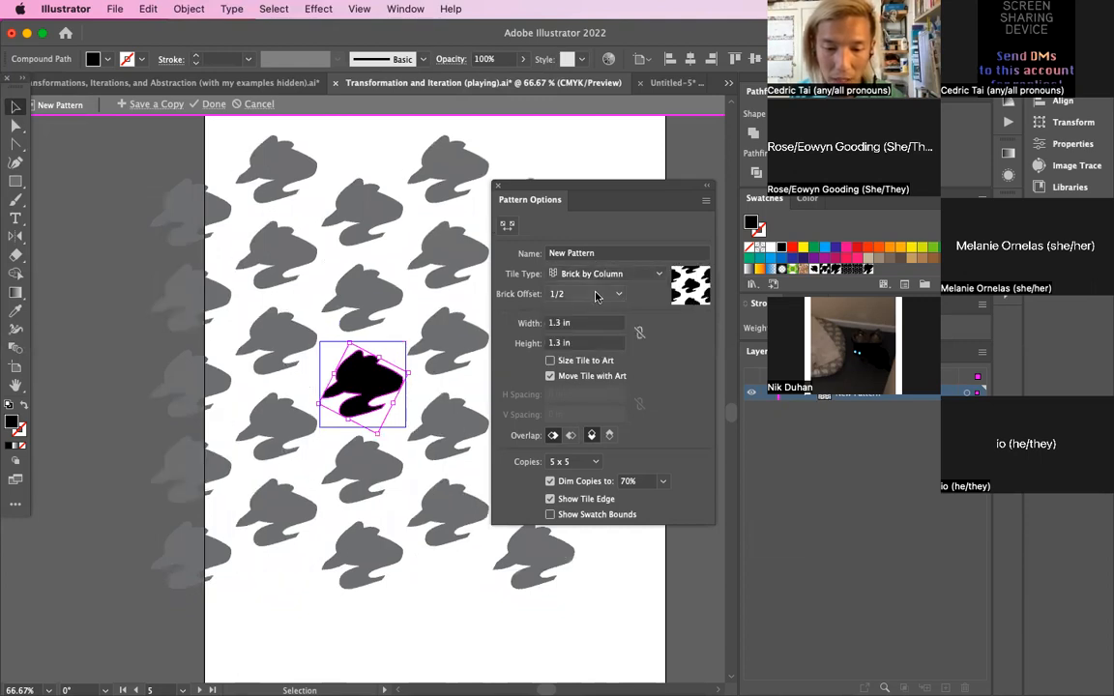
left_click(596, 295)
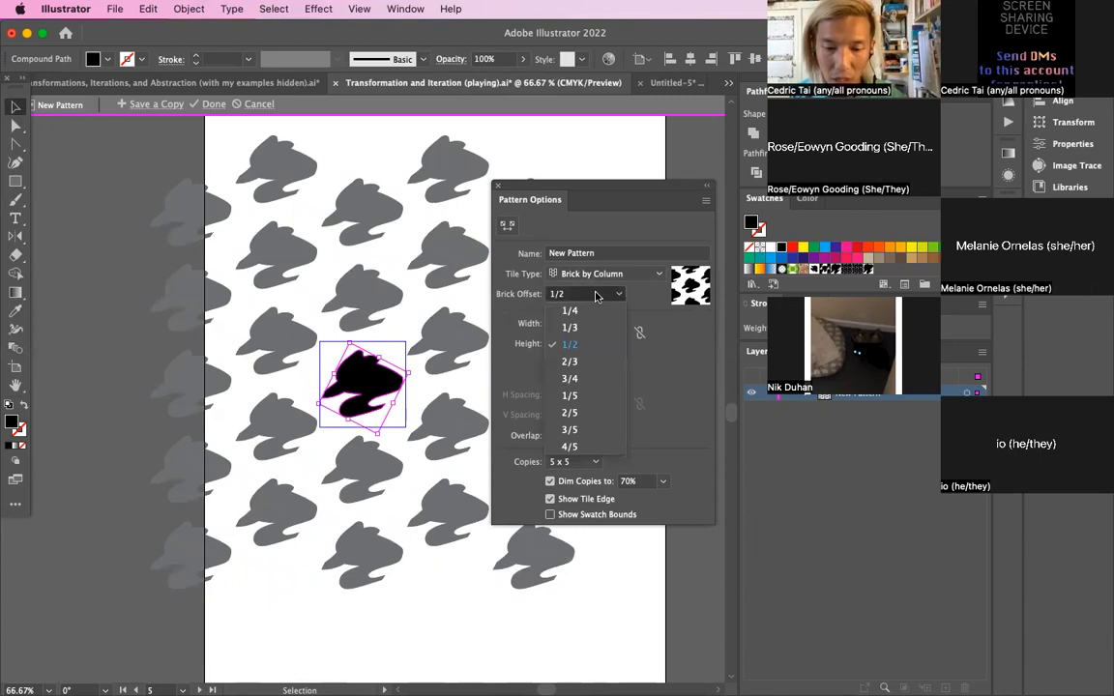
left_click(695, 344)
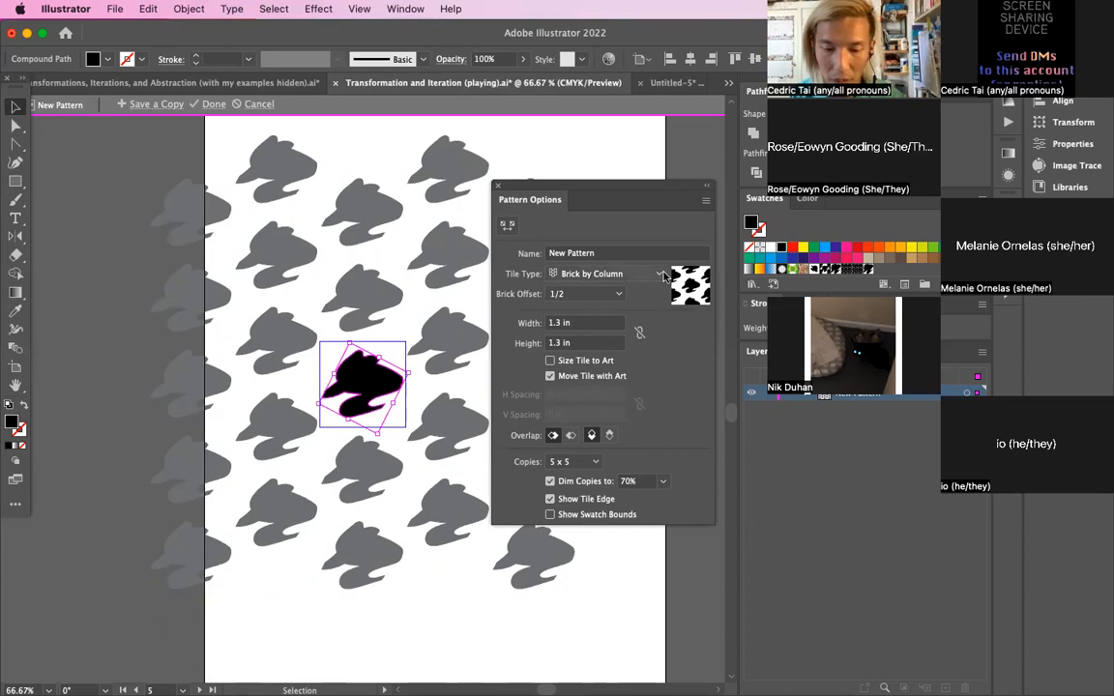
left_click(507, 228)
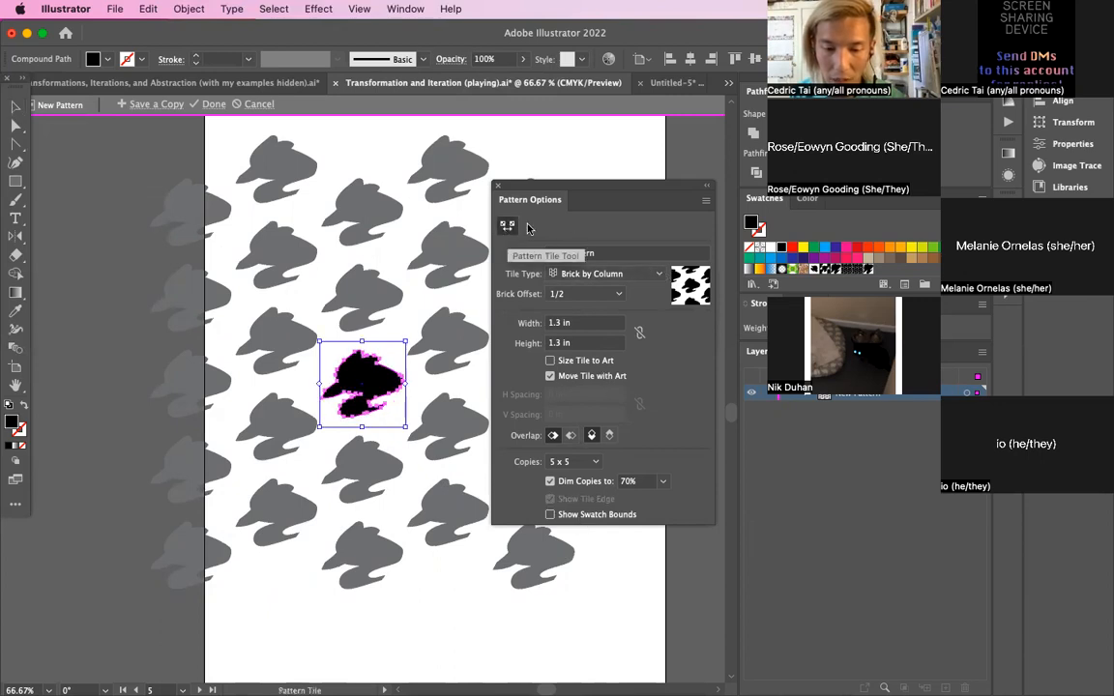
left_click(706, 200)
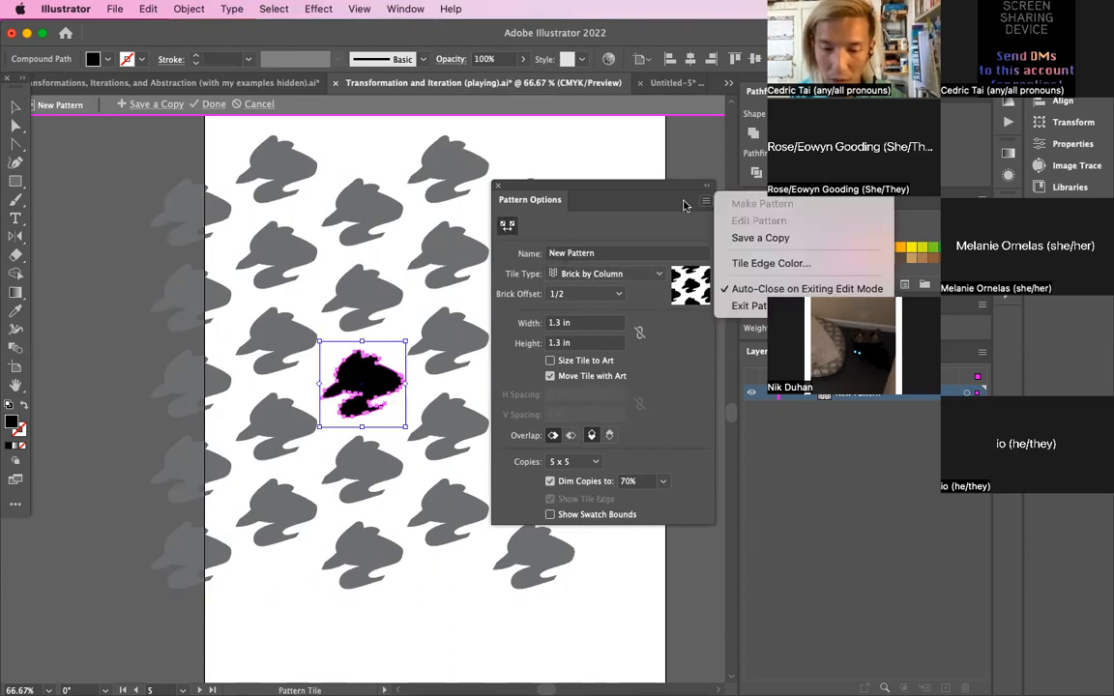
left_click(684, 205)
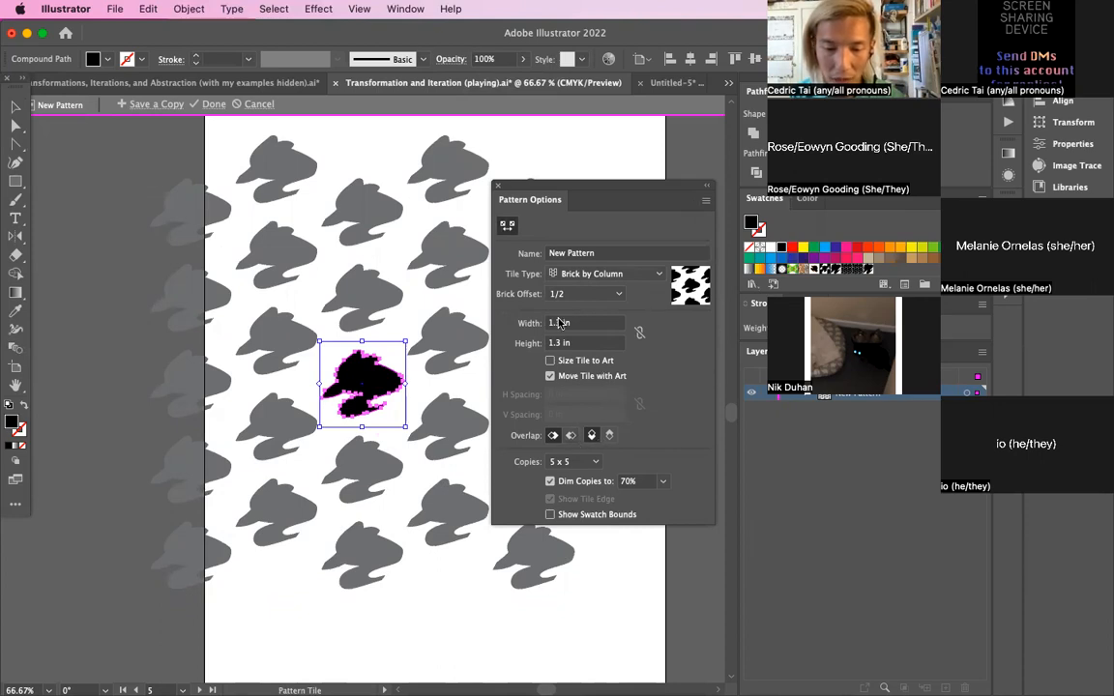
Change the pattern's tile type to Hex by Column
left_click(585, 294)
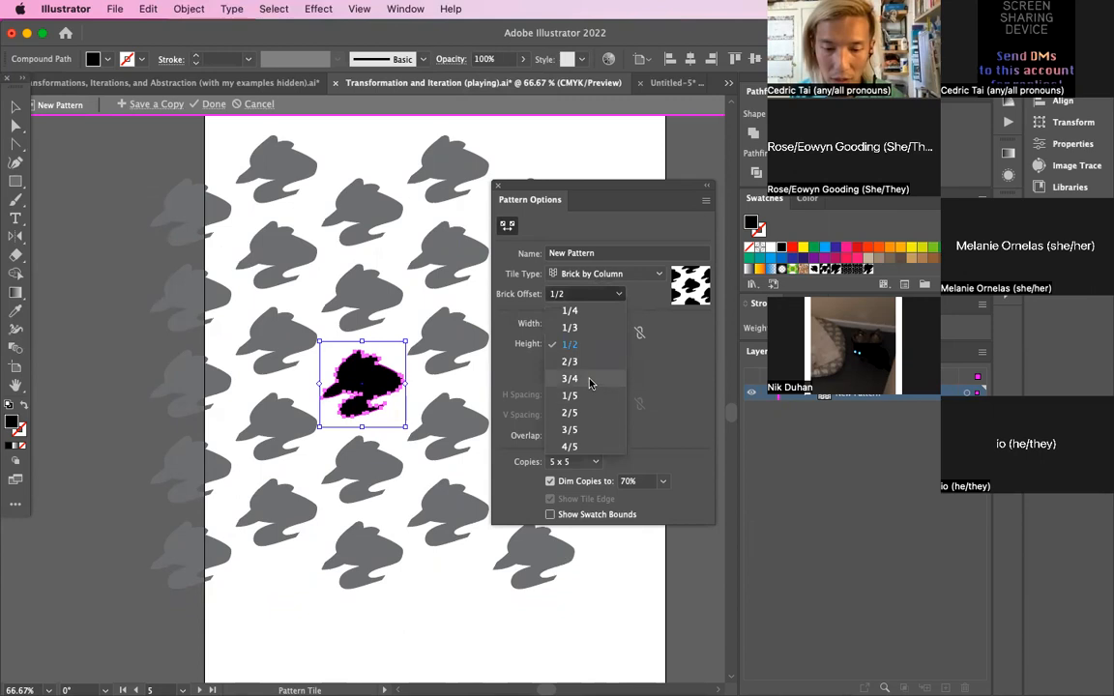
left_click(585, 294)
left_click(605, 274)
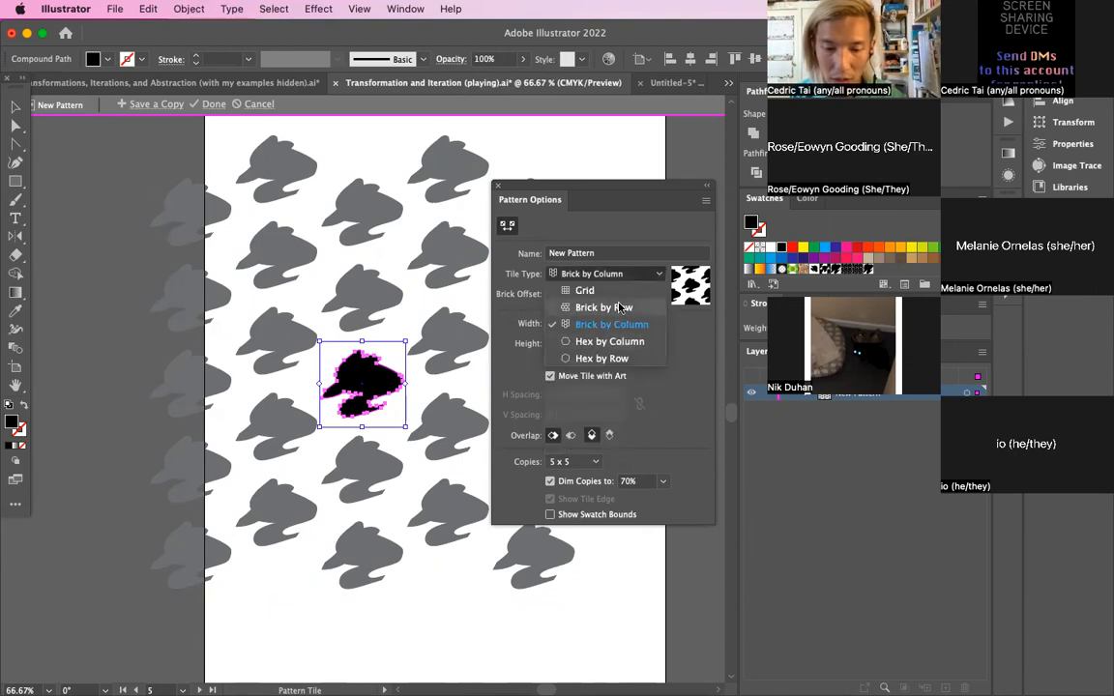
left_click(619, 343)
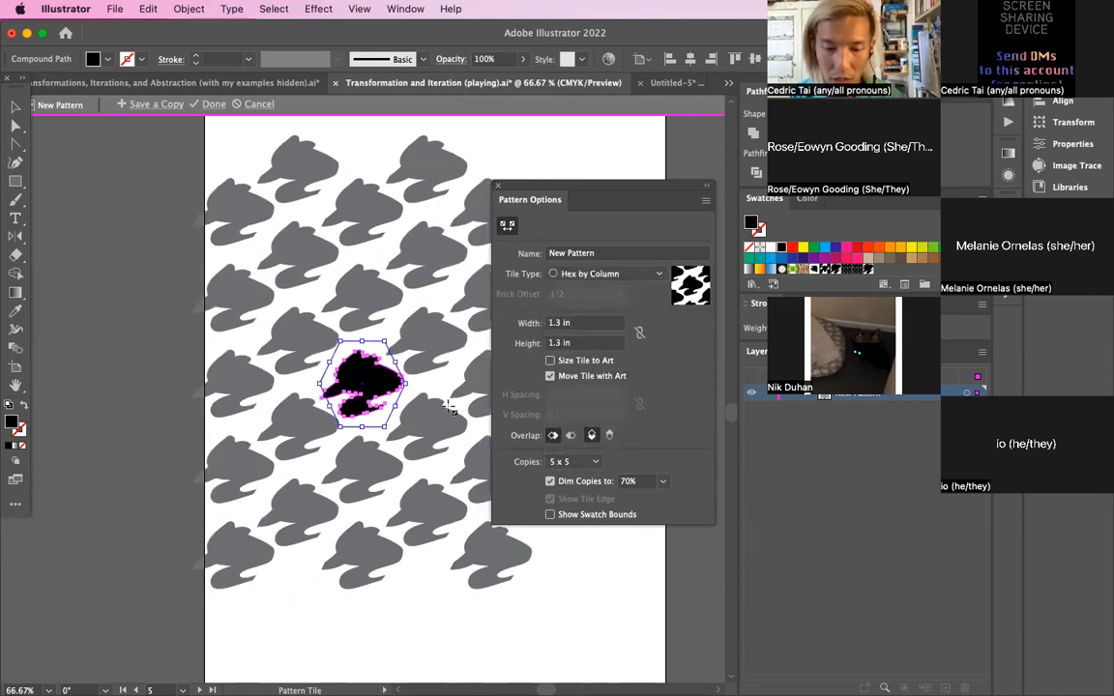
left_click(188, 9)
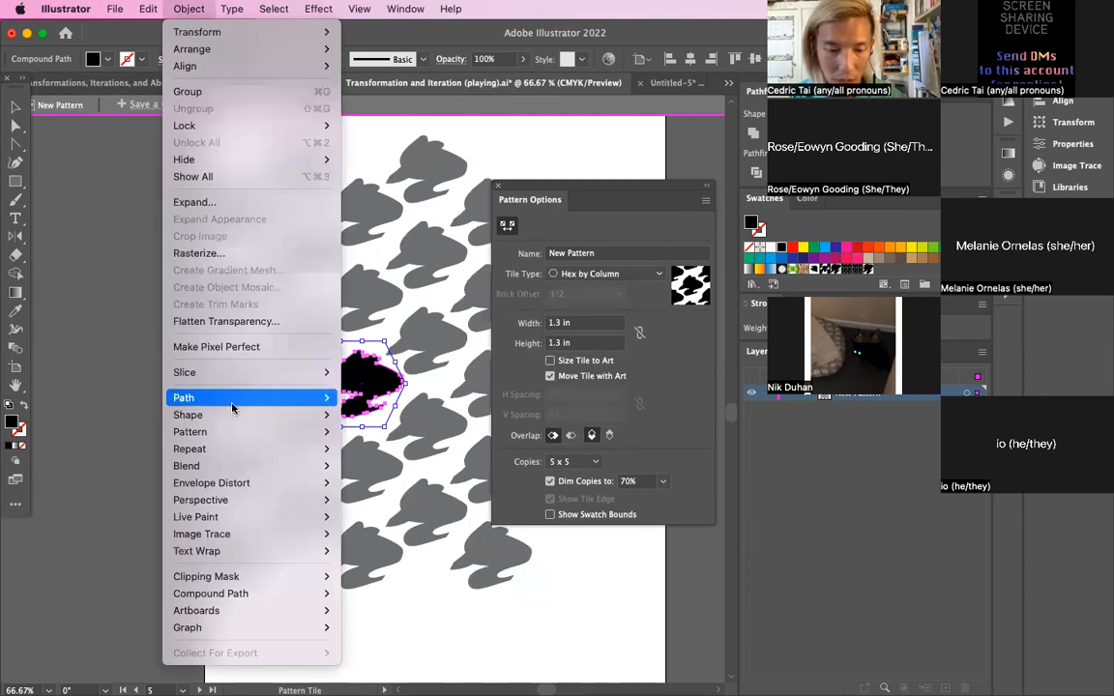
mouse_move(235, 433)
left_click(398, 425)
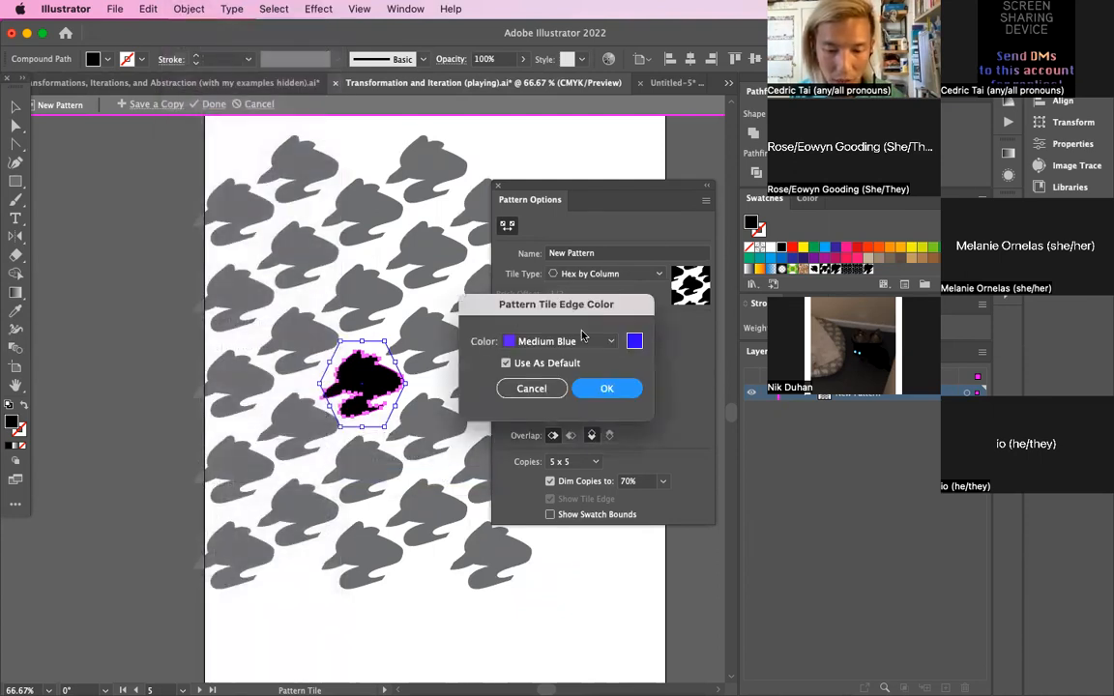
left_click(531, 388)
left_click(189, 8)
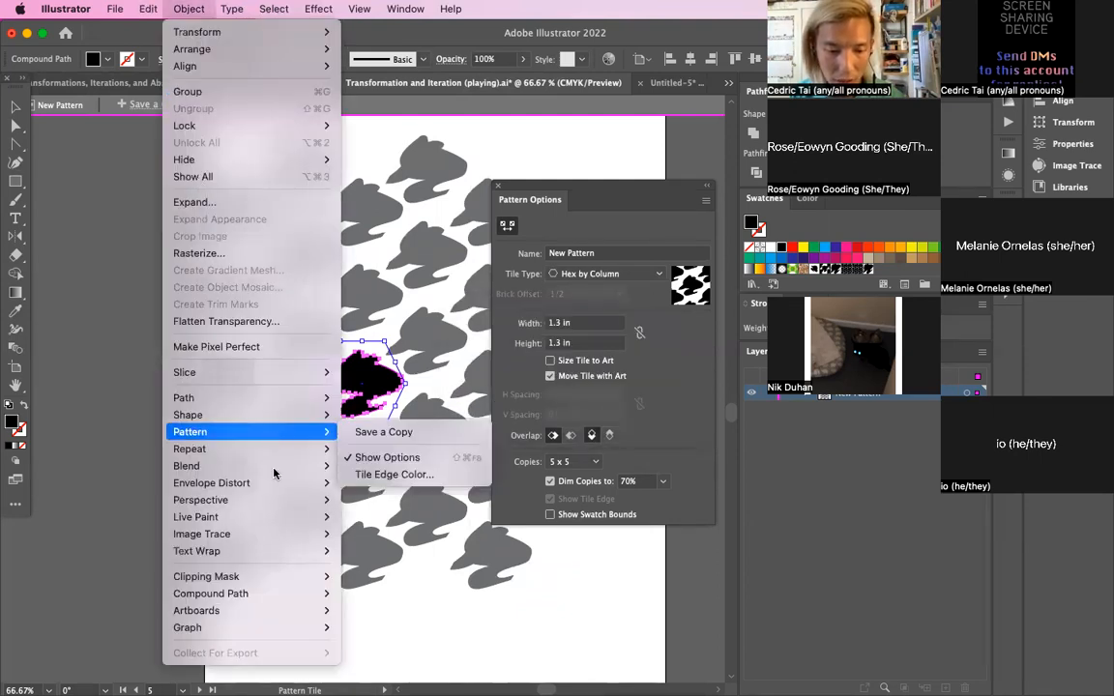
mouse_move(279, 475)
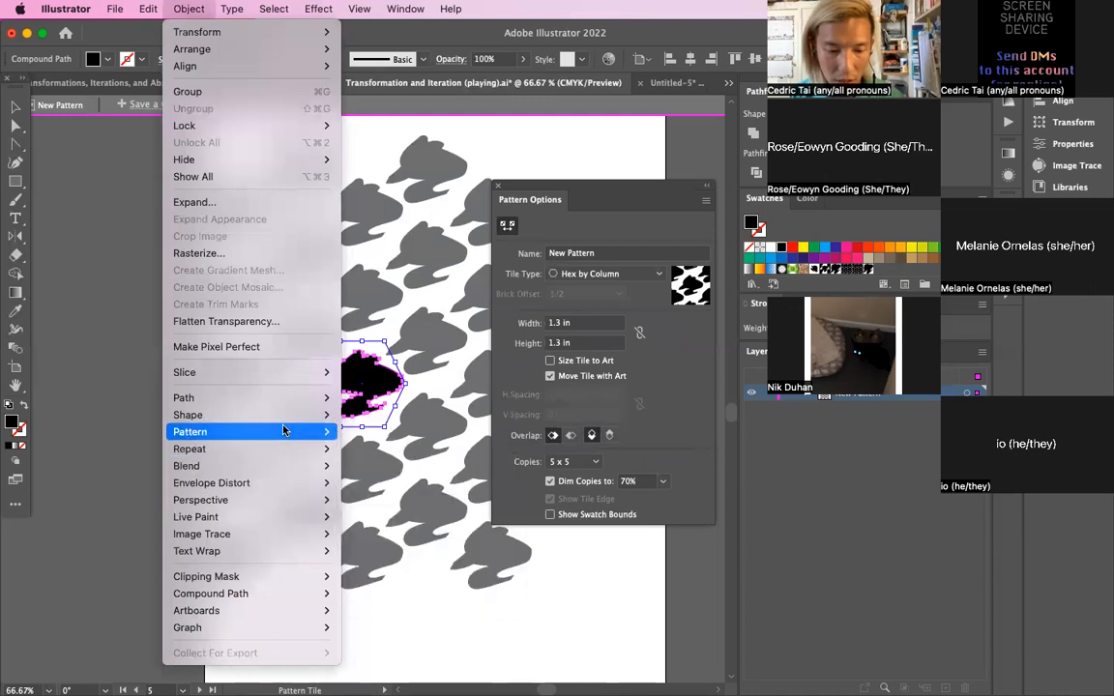
mouse_move(321, 431)
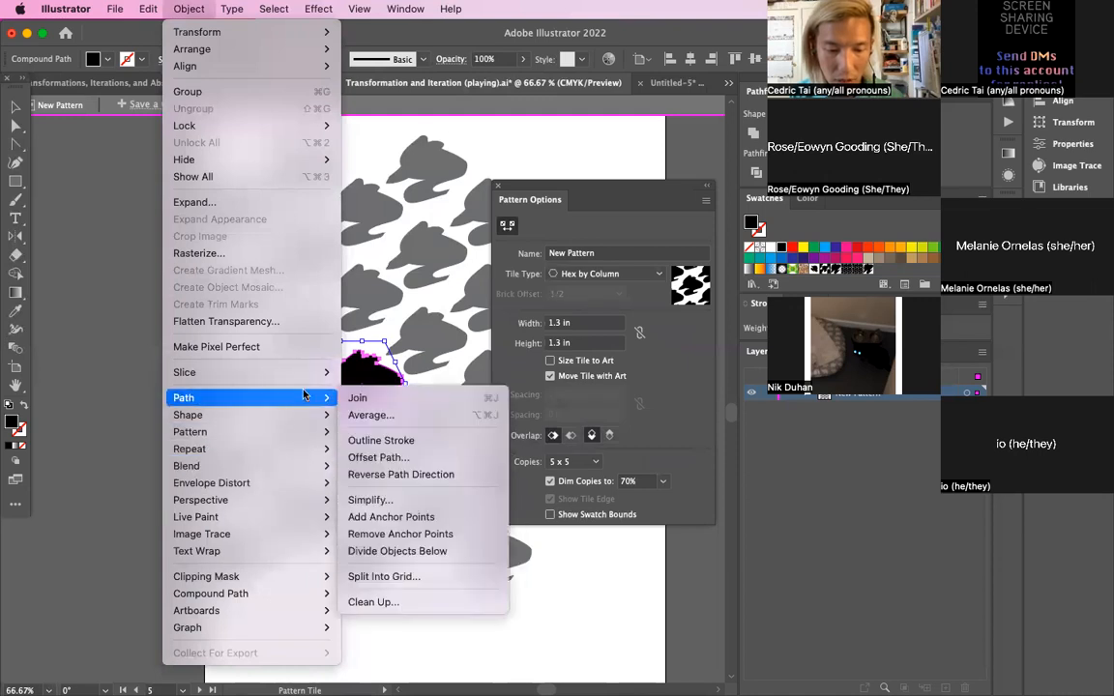
left_click(585, 368)
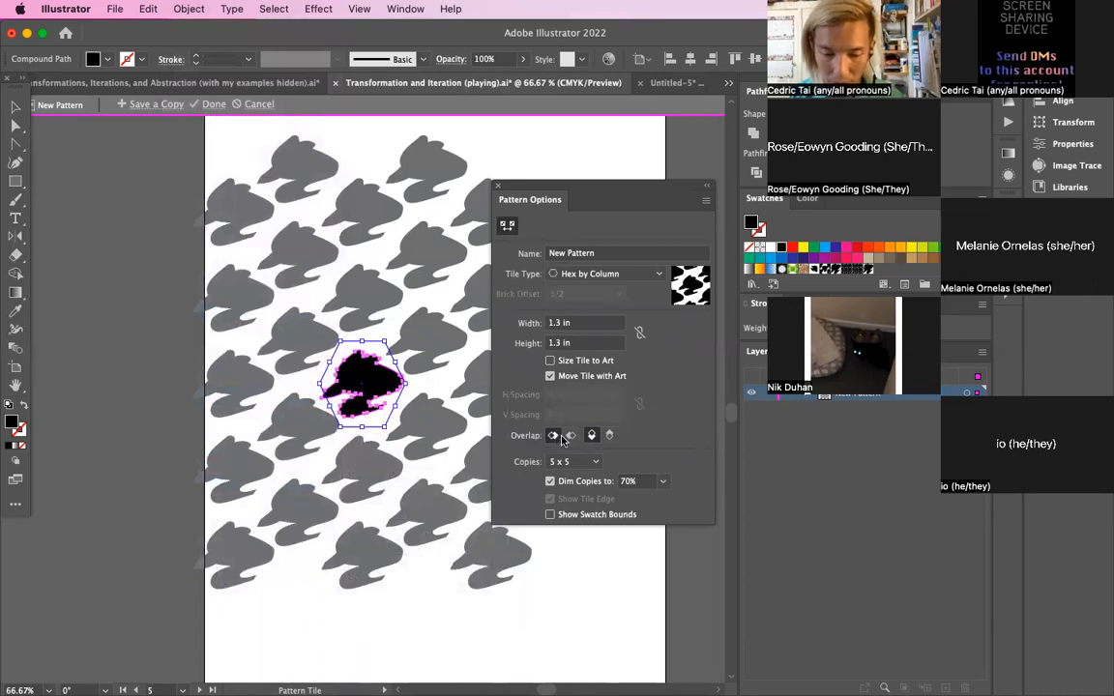
left_click(603, 465)
left_click(627, 478)
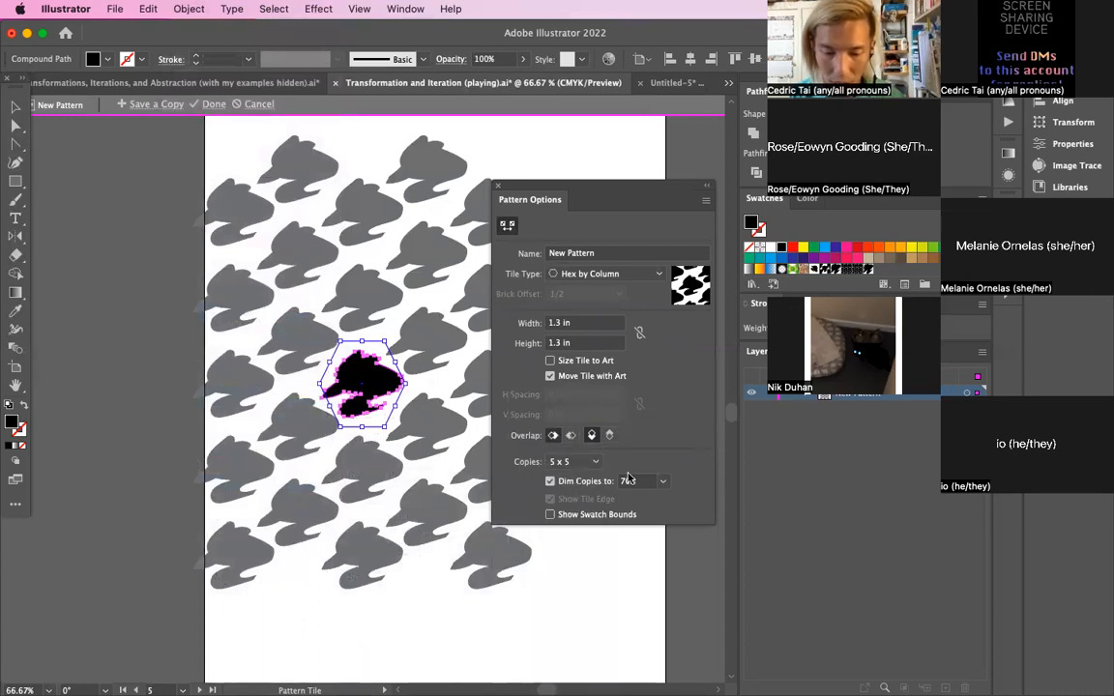
left_click(509, 227)
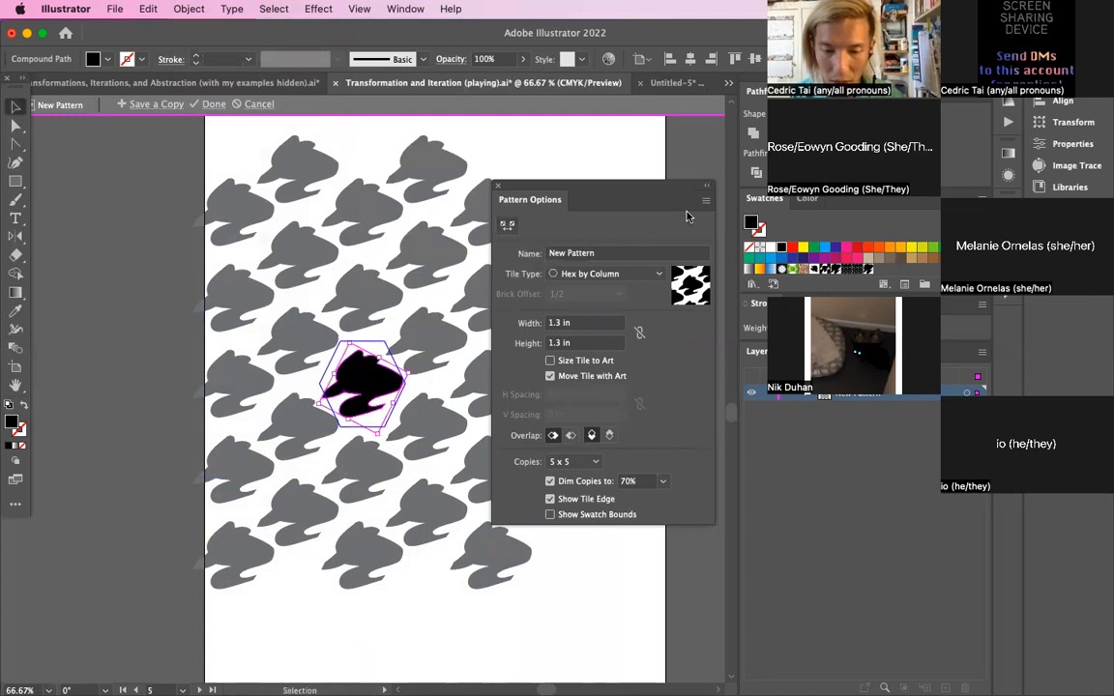
Exit pattern editing mode and select the shape in the middle of the large frame
left_click(705, 201)
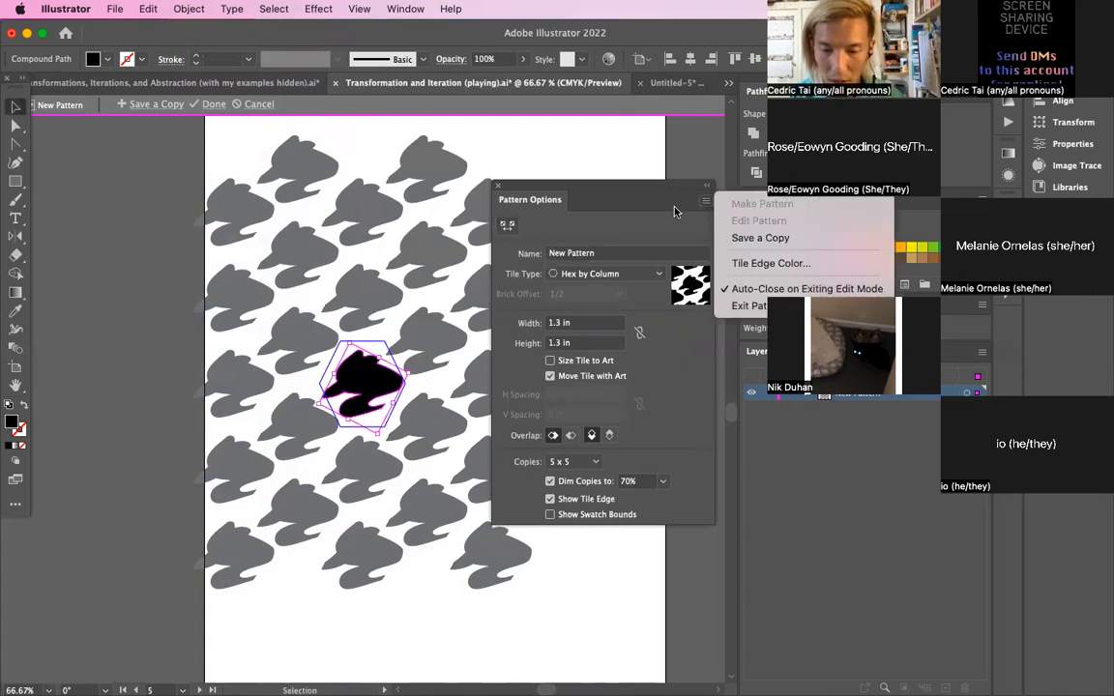
left_click(749, 305)
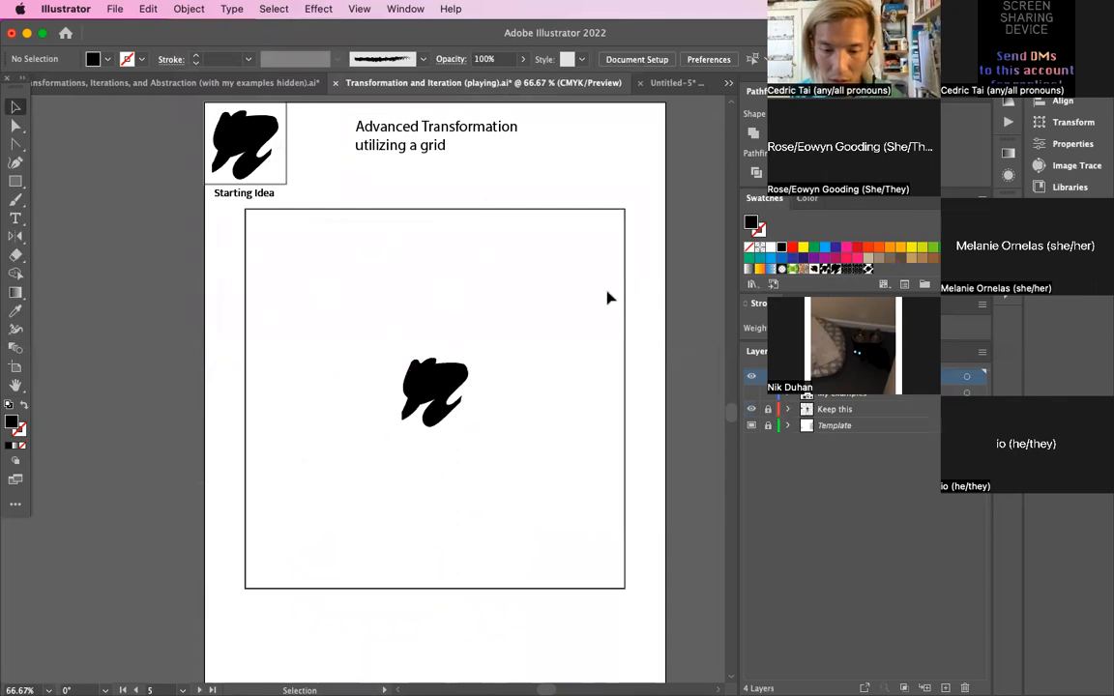
left_click(455, 373)
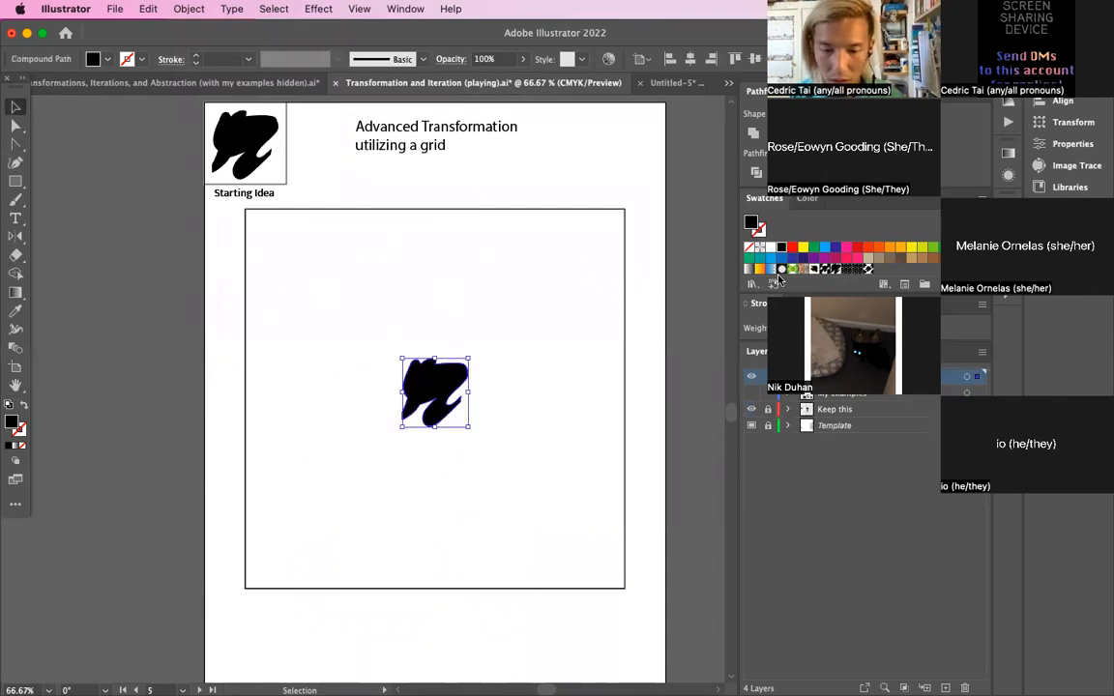
Draw a rectangle covering the whole large frame and fill it with the newly made hex pattern swatch
left_click(16, 180)
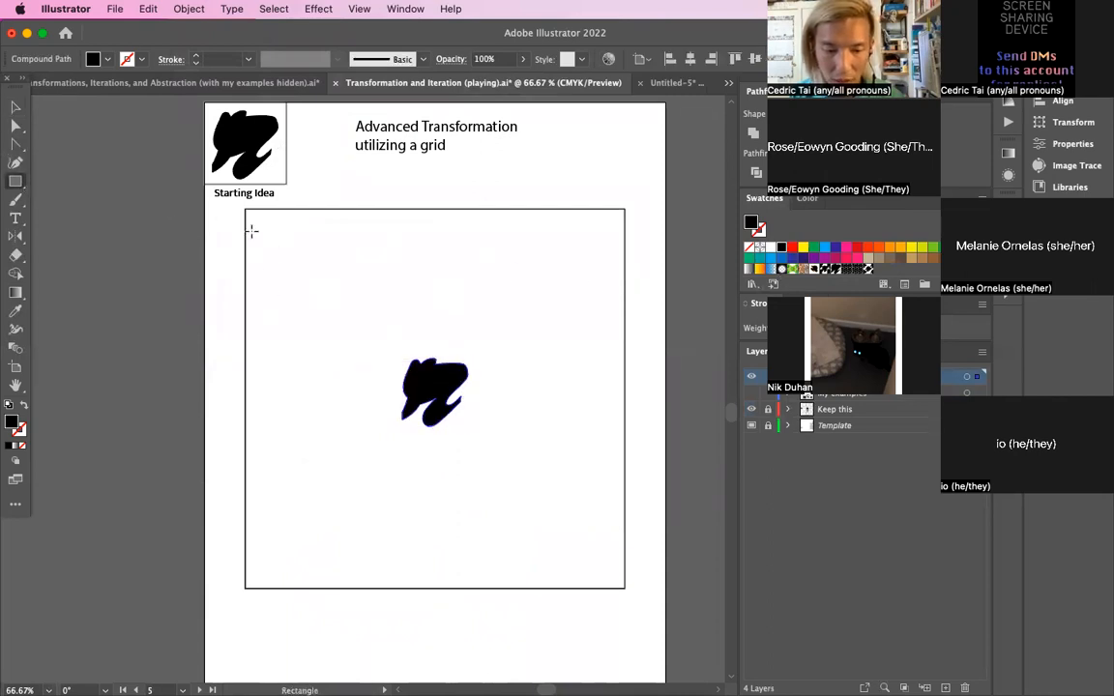
left_click_drag(242, 207, 628, 587)
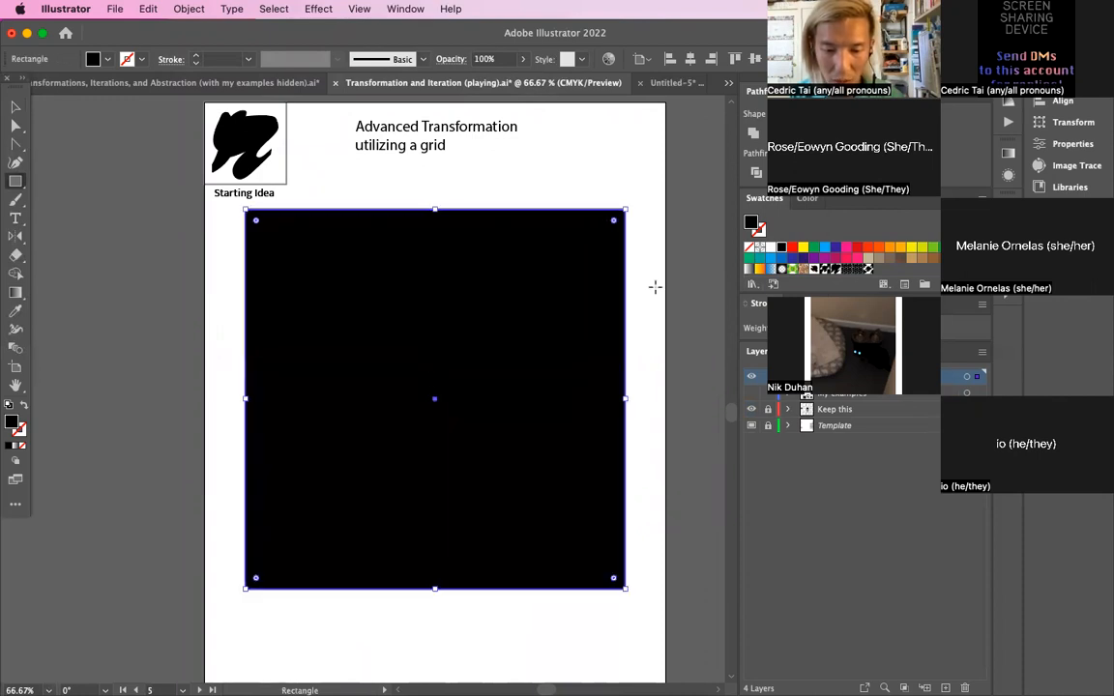
left_click(866, 271)
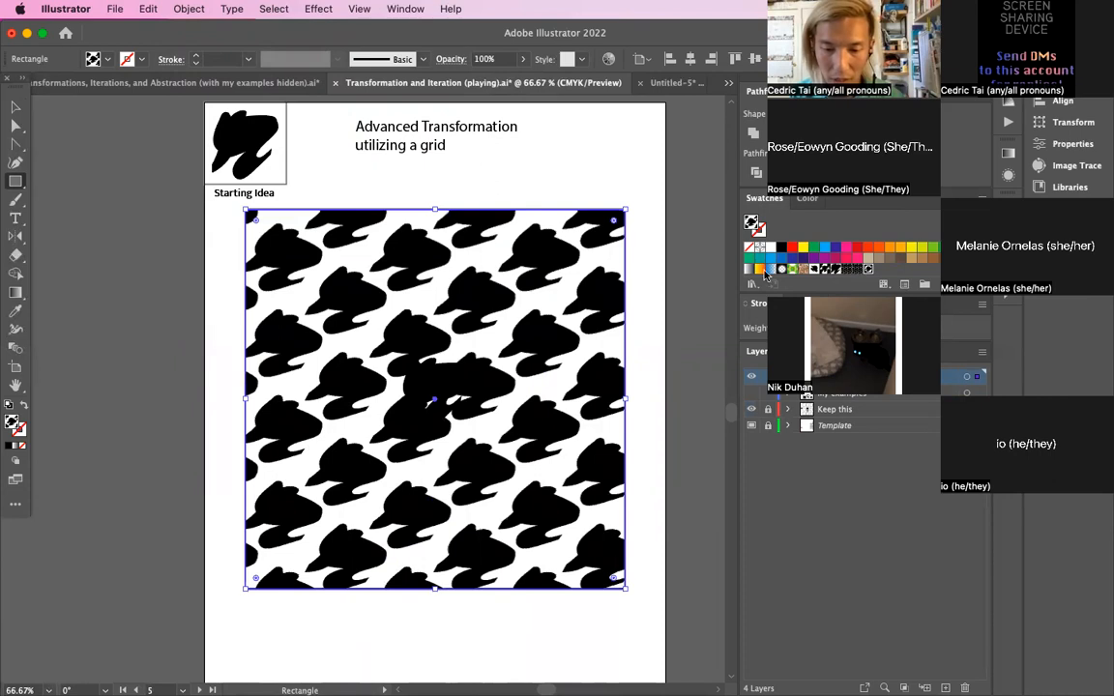
Move the shape underneath the pattern rectangle to beside the page title, and place the rectangle back over the large frame
left_click(16, 127)
left_click(15, 108)
left_click_drag(434, 495, 218, 472)
left_click(448, 386)
left_click_drag(435, 392, 559, 161)
left_click_drag(332, 316, 547, 341)
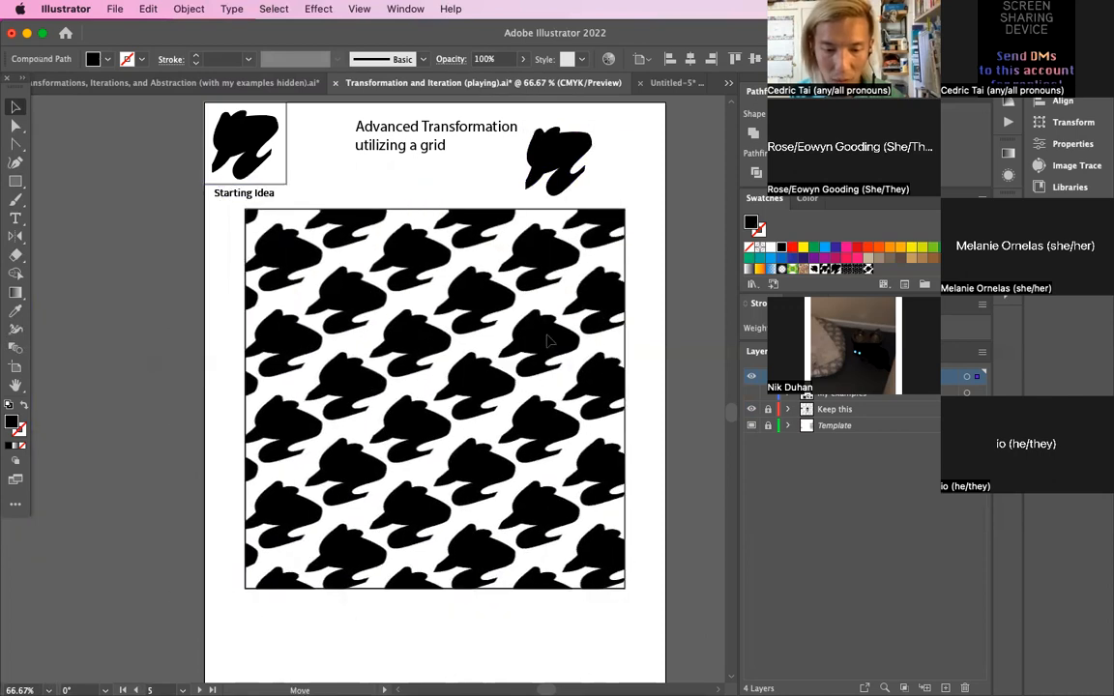
Edit the rectangle's pattern, changing its tile type to Brick by Row and turning on Size Tile to Art
left_click(188, 9)
mouse_move(268, 445)
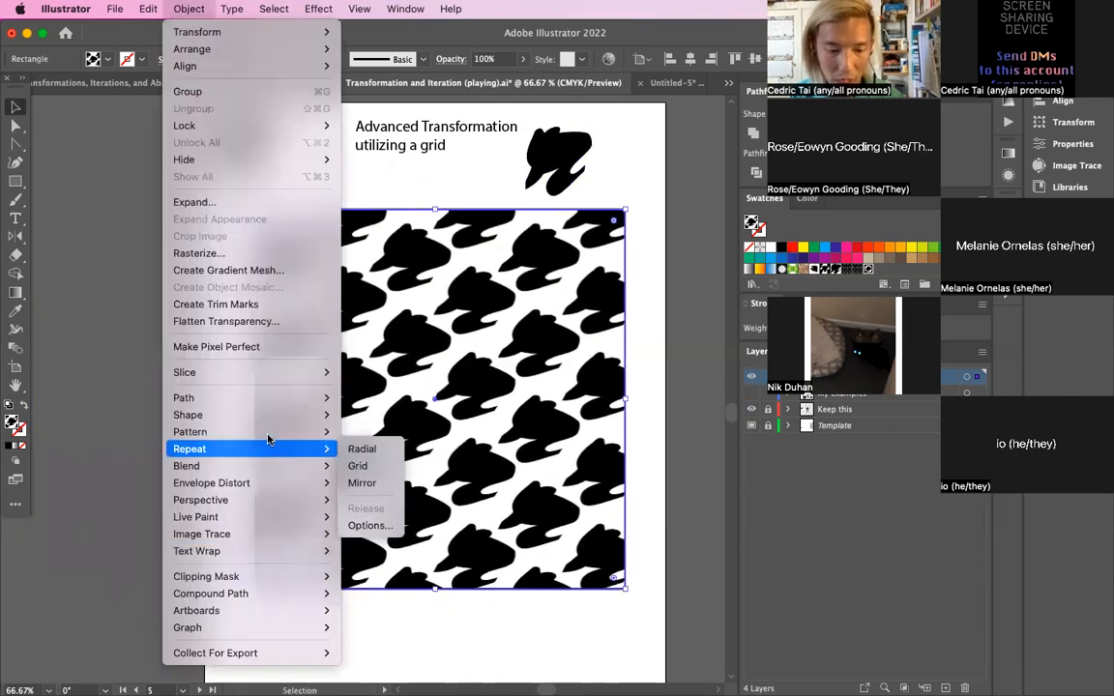
left_click(367, 455)
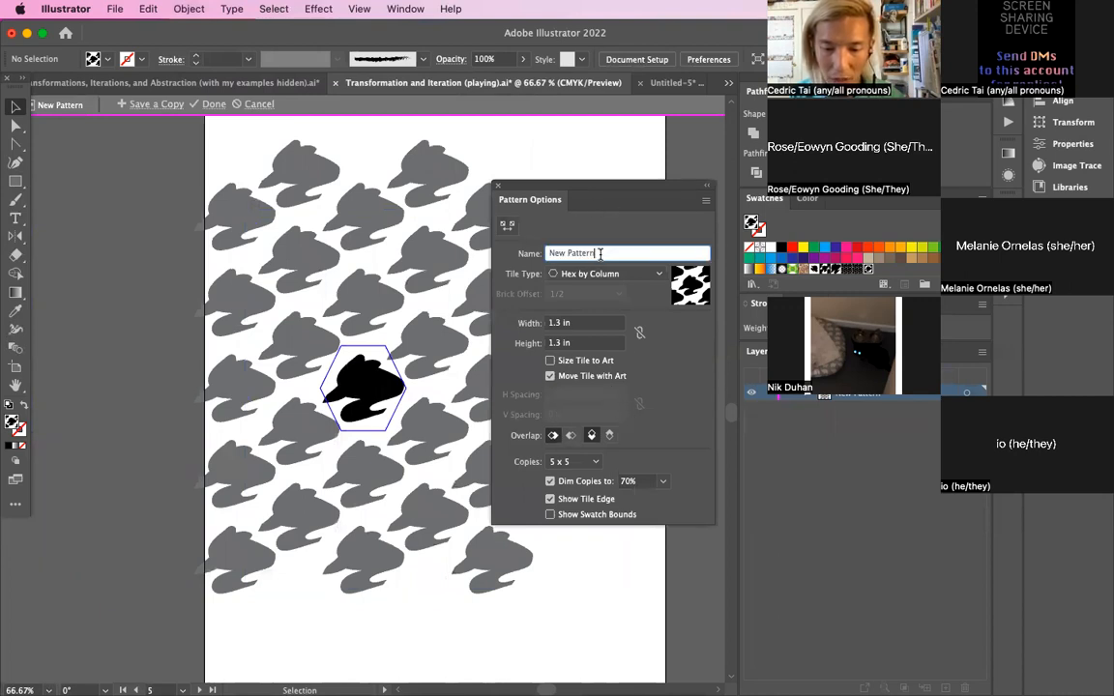
left_click(605, 274)
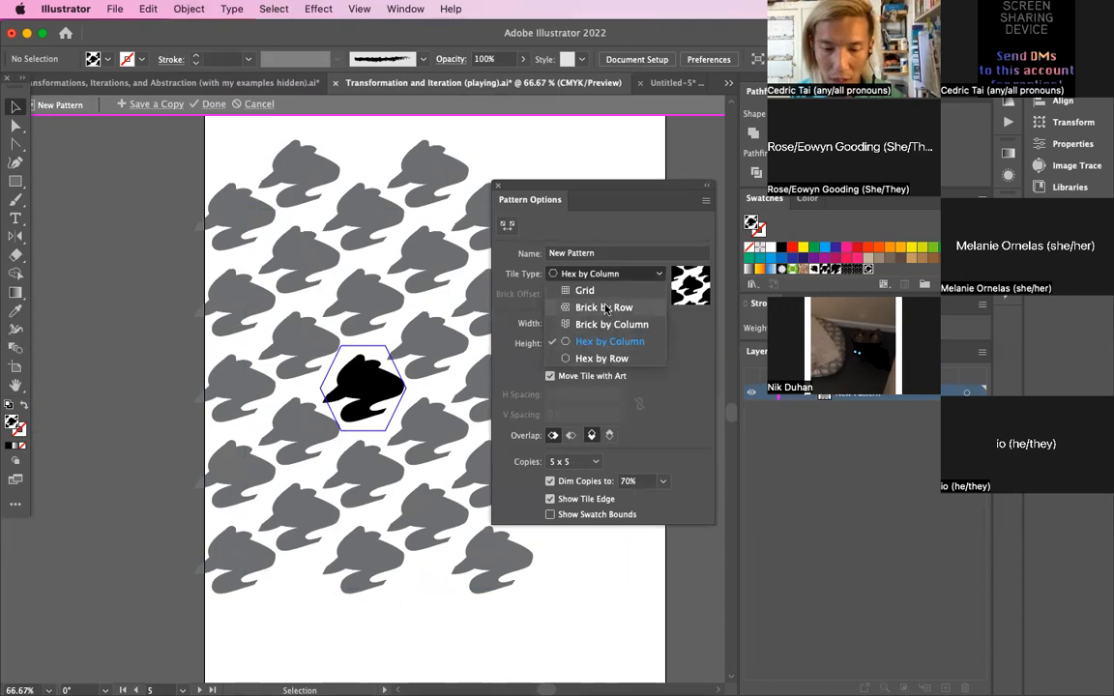
left_click(604, 308)
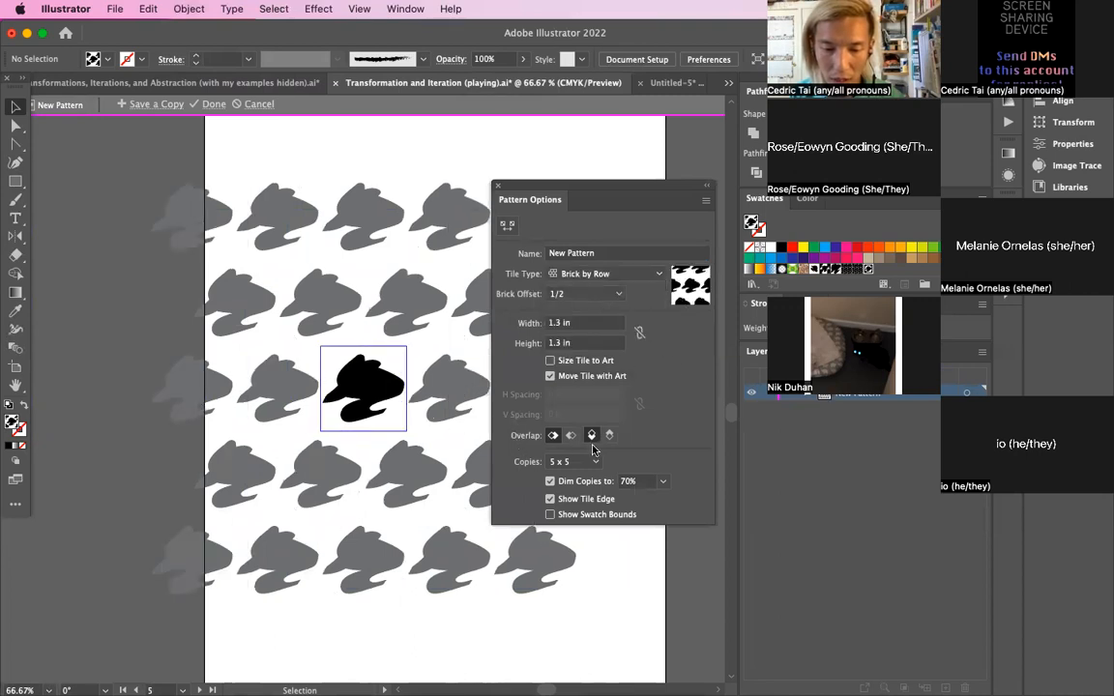
left_click(550, 361)
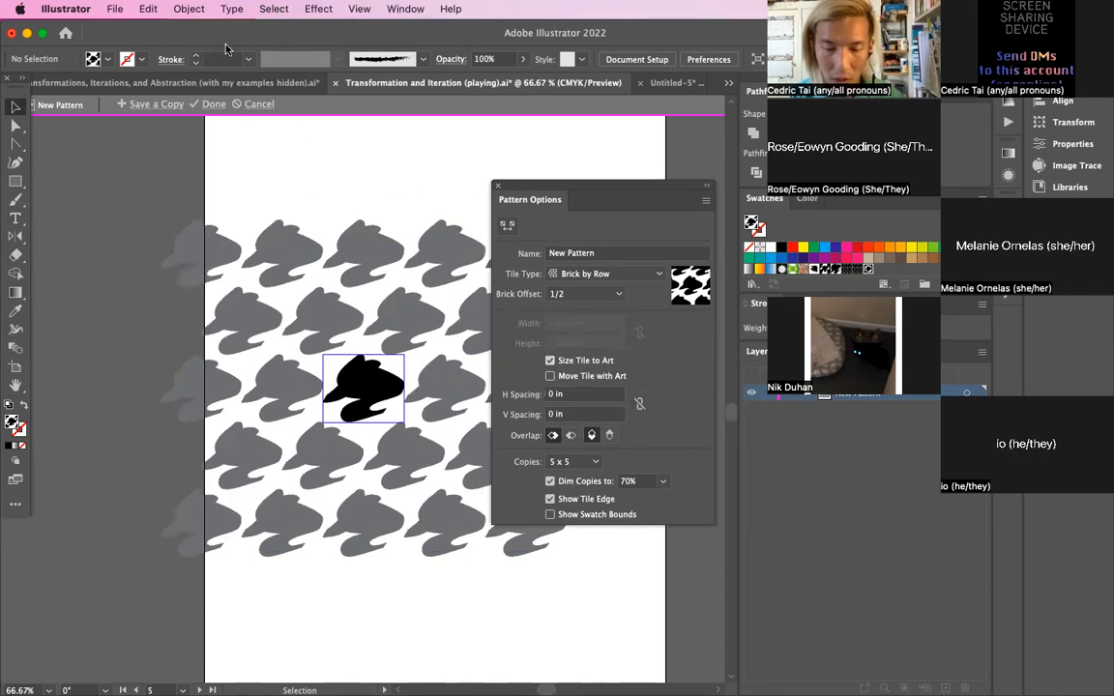
left_click(189, 9)
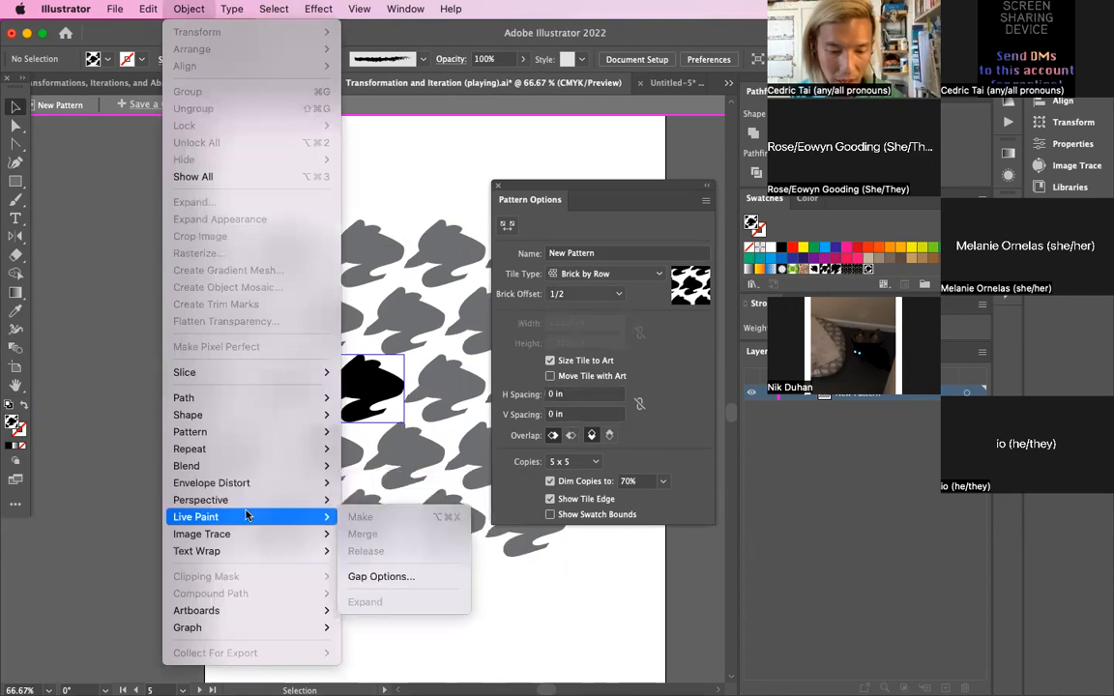
mouse_move(261, 450)
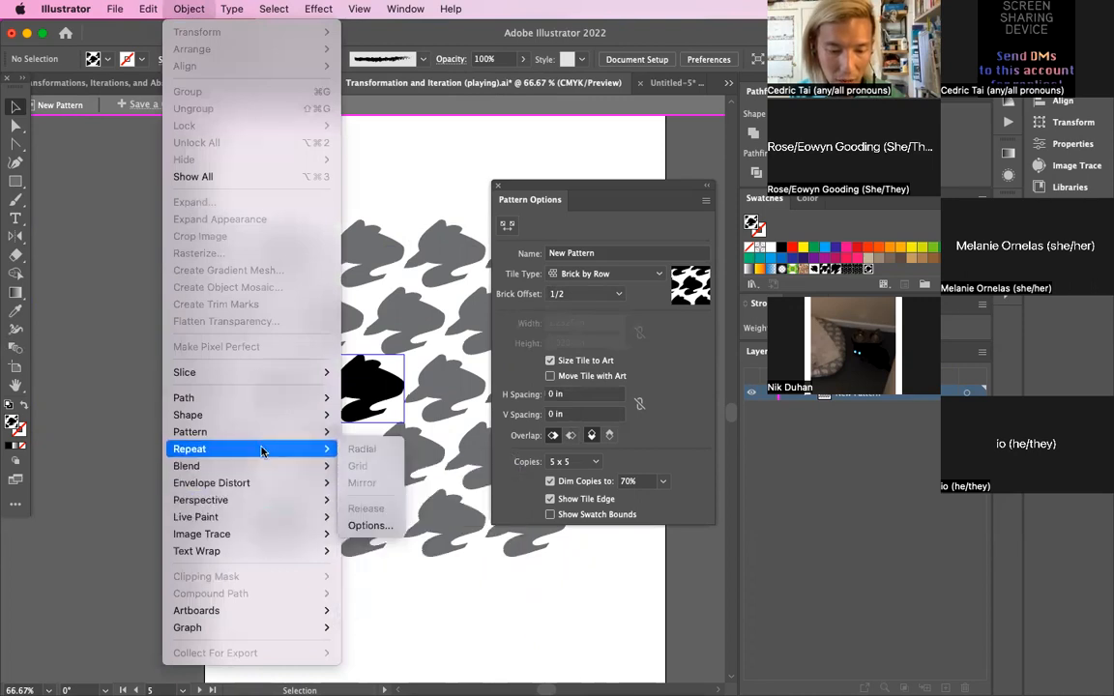
left_click(367, 525)
left_click(805, 249)
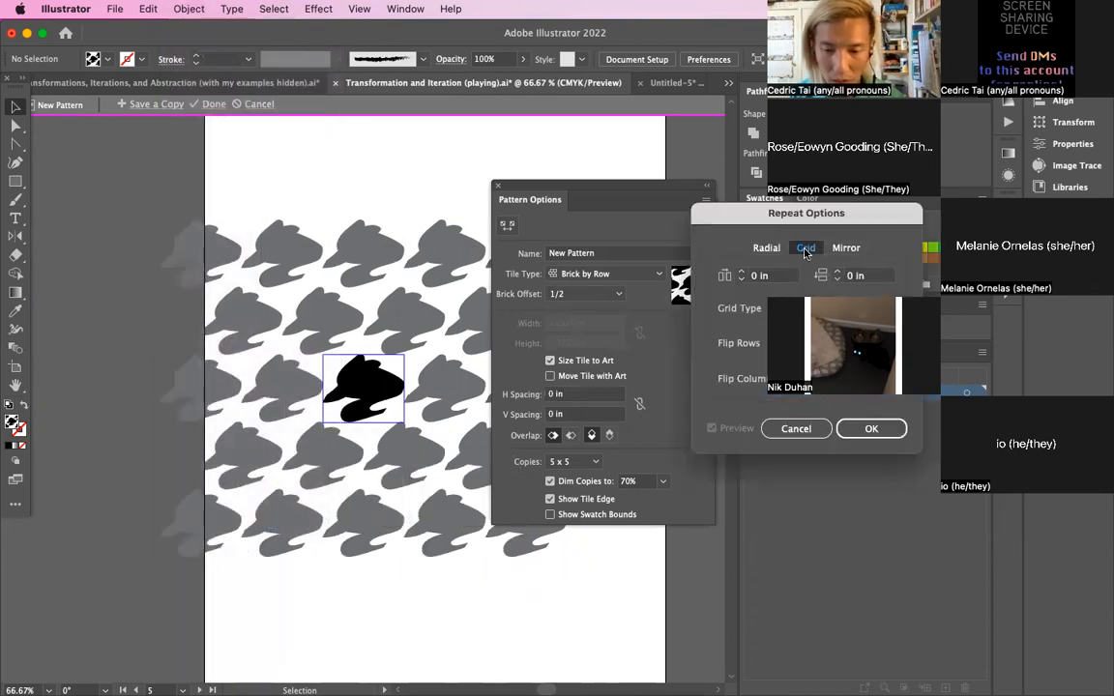
left_click_drag(732, 214, 615, 214)
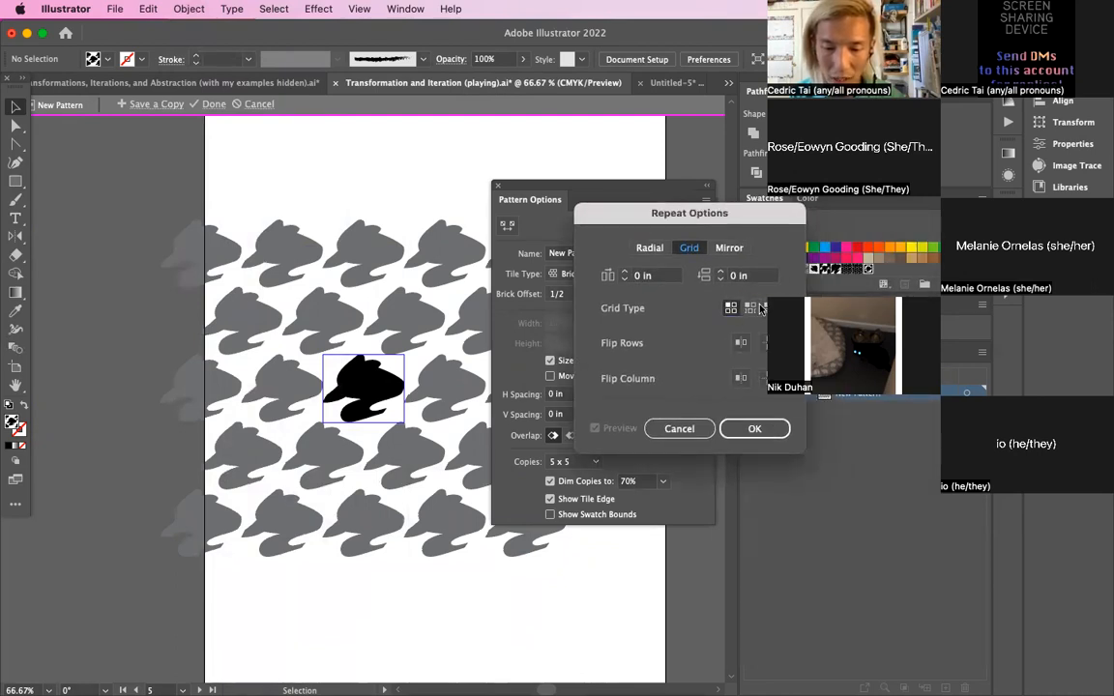
left_click(673, 428)
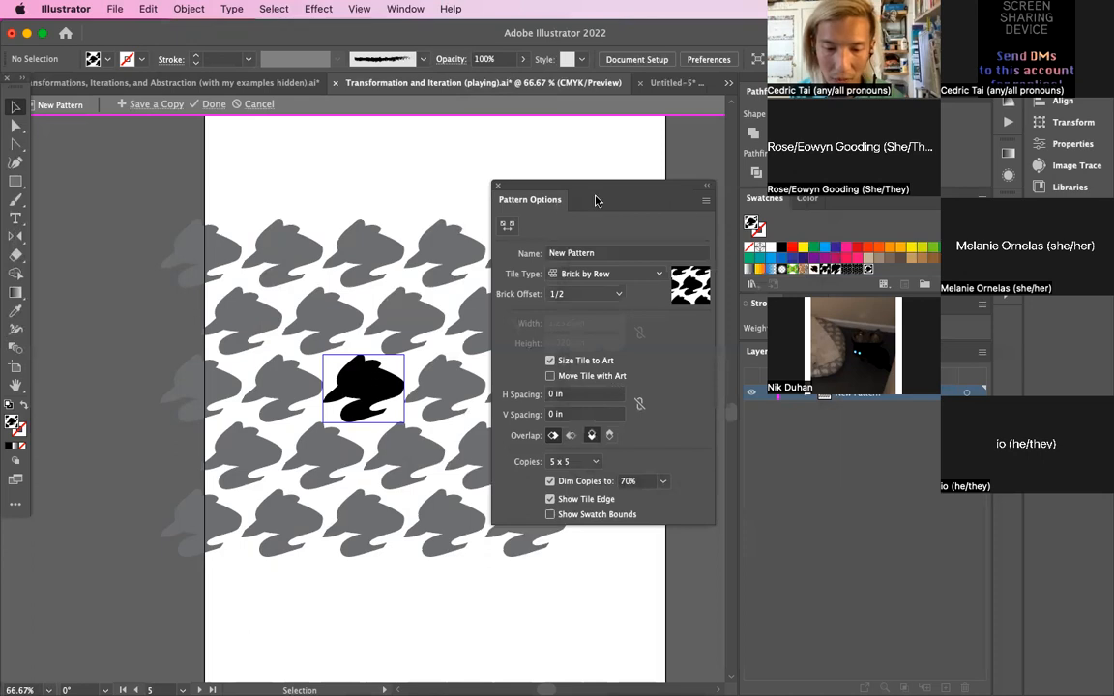
Finish editing the pattern and move the pattern-filled rectangle off the large frame to its left
left_click(499, 185)
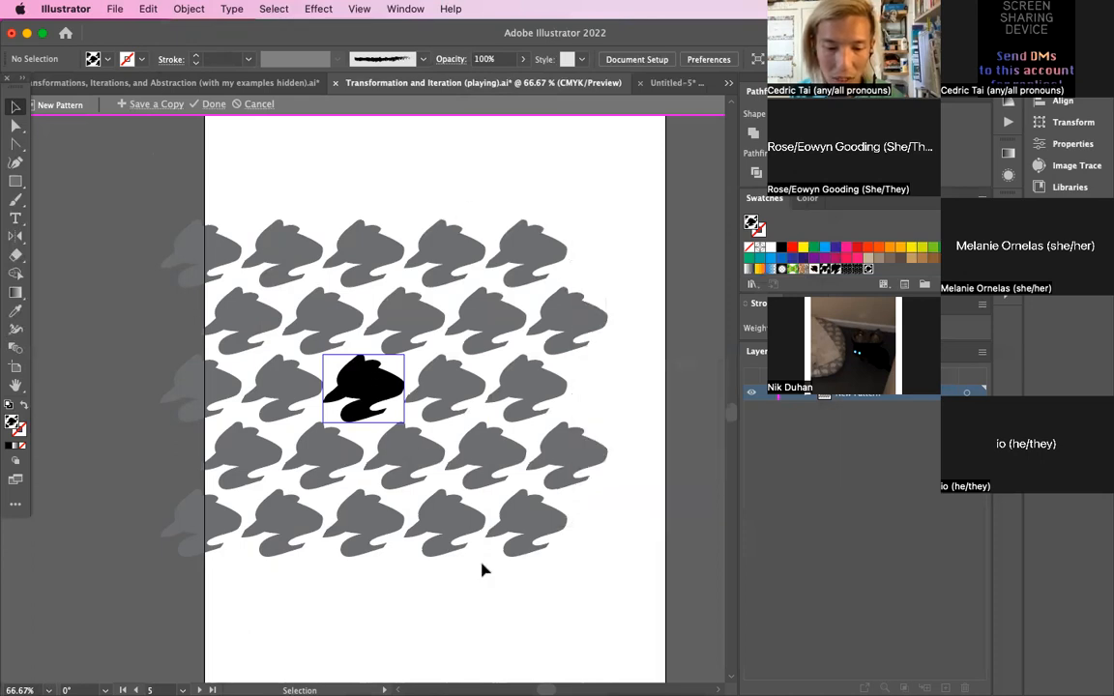
left_click(214, 104)
left_click_drag(474, 370, 129, 371)
Copy the Starting Idea shape and place the pasted copy in the middle of the large frame
left_click(248, 140)
key("super+c")
key("super+v")
left_click_drag(387, 373, 458, 388)
Turn the pasted shape into a grid repeat and move it to the upper-left corner of the large frame
left_click(189, 9)
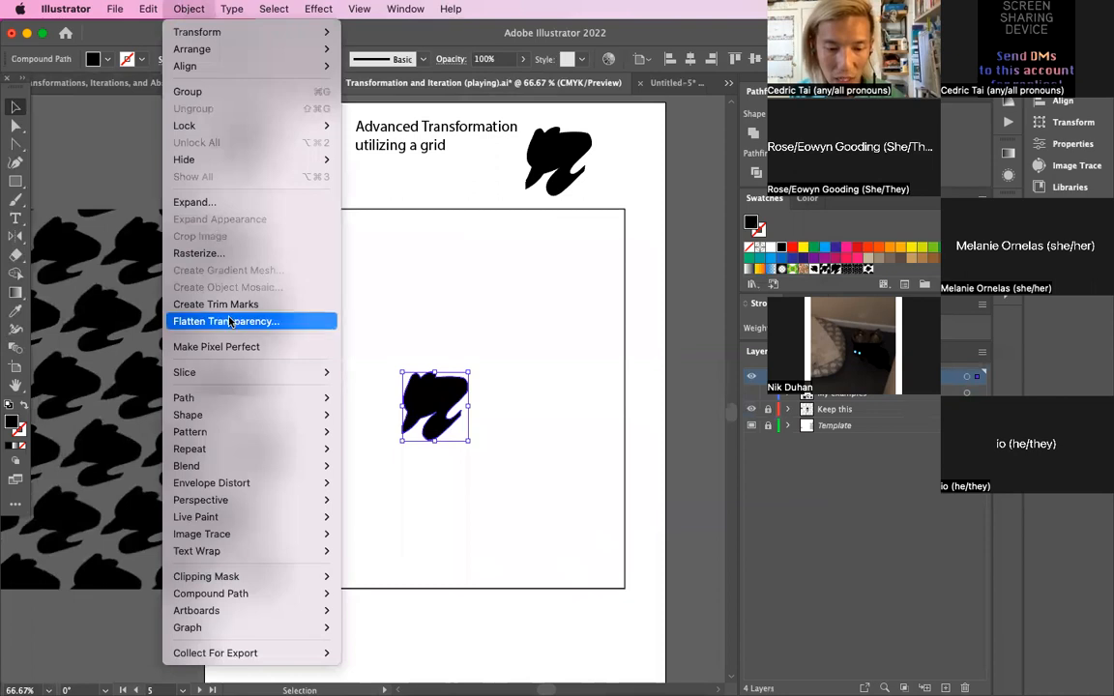
mouse_move(254, 454)
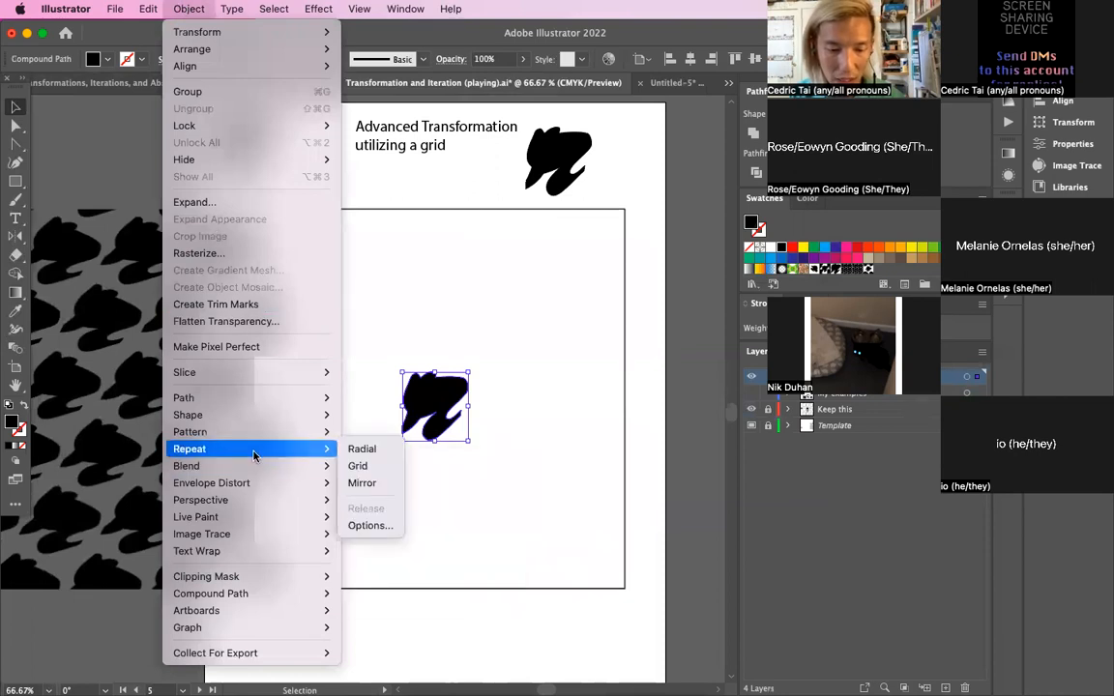
left_click(357, 465)
left_click_drag(613, 432, 407, 252)
Extend the grid repeat's bounds to the right and lower edges of the frame, undoing the first misplaced adjustment
left_click_drag(515, 346, 617, 559)
key("super+z")
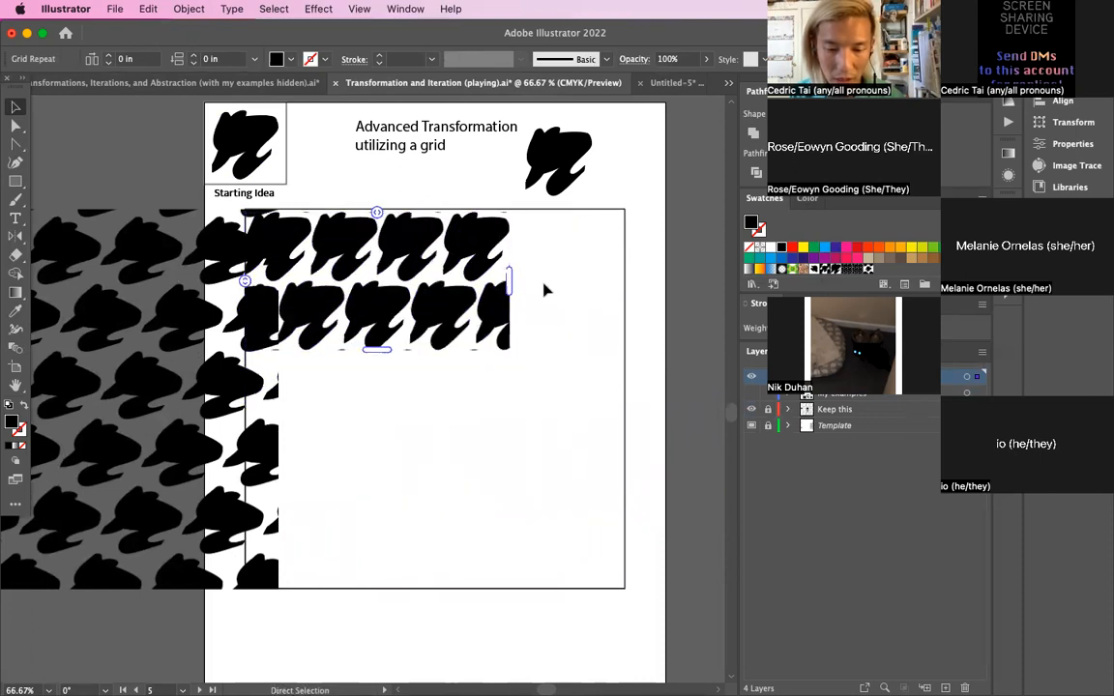
left_click_drag(509, 280, 629, 284)
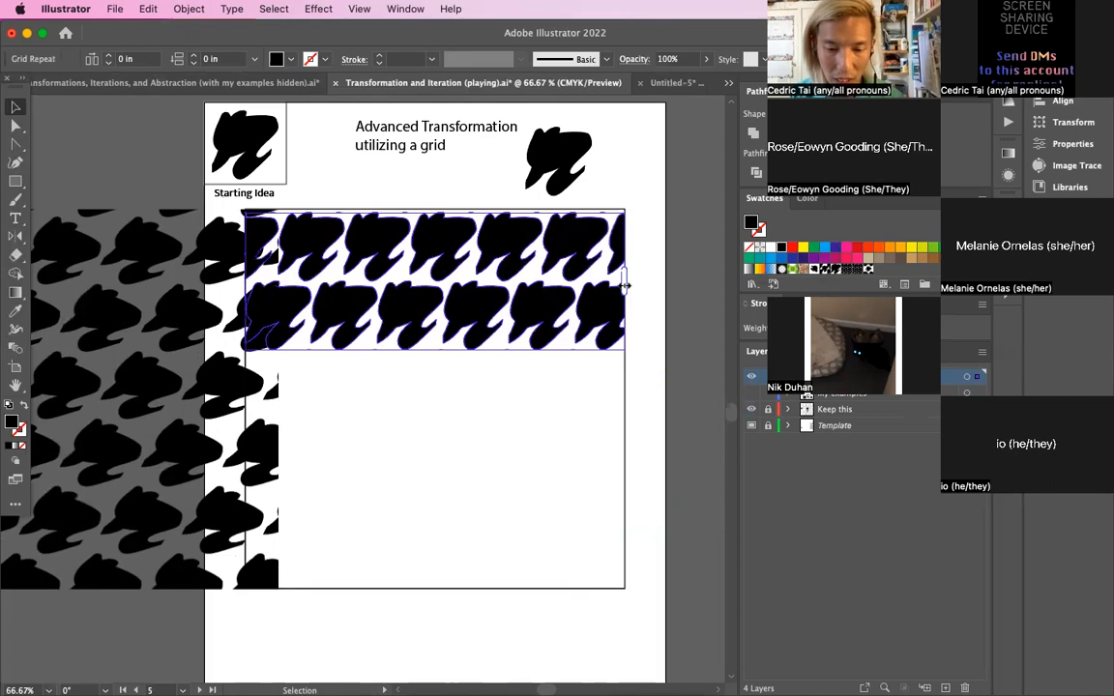
left_click_drag(437, 346, 435, 586)
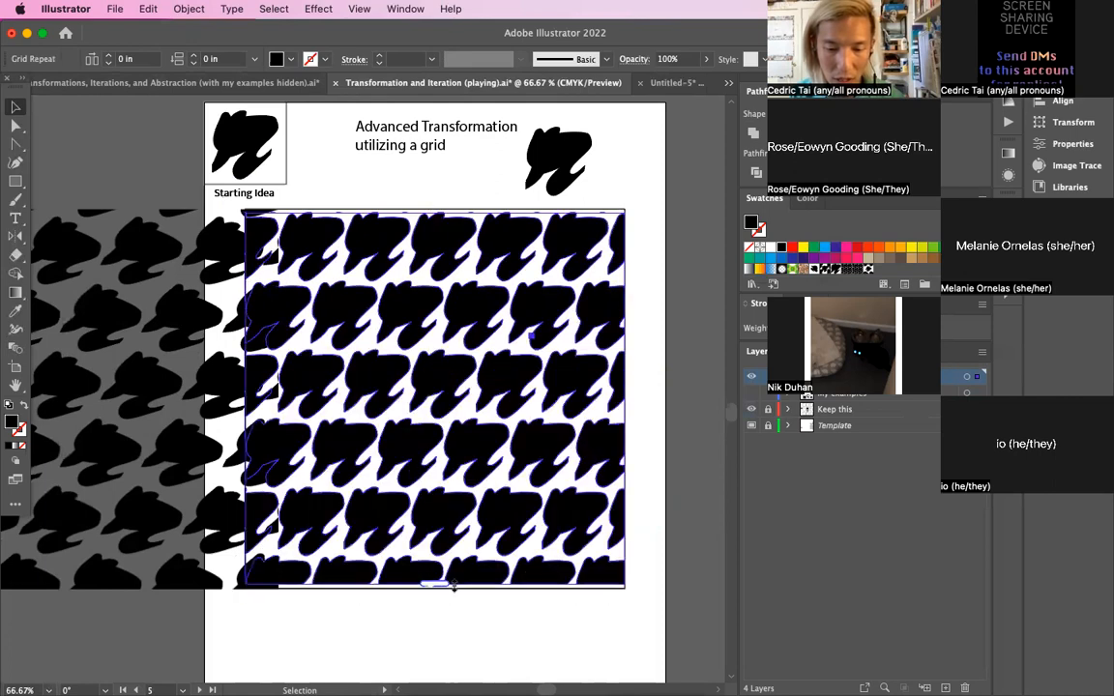
Open the grid repeat's options and try the Grid type before returning to Brick by Row
left_click(208, 10)
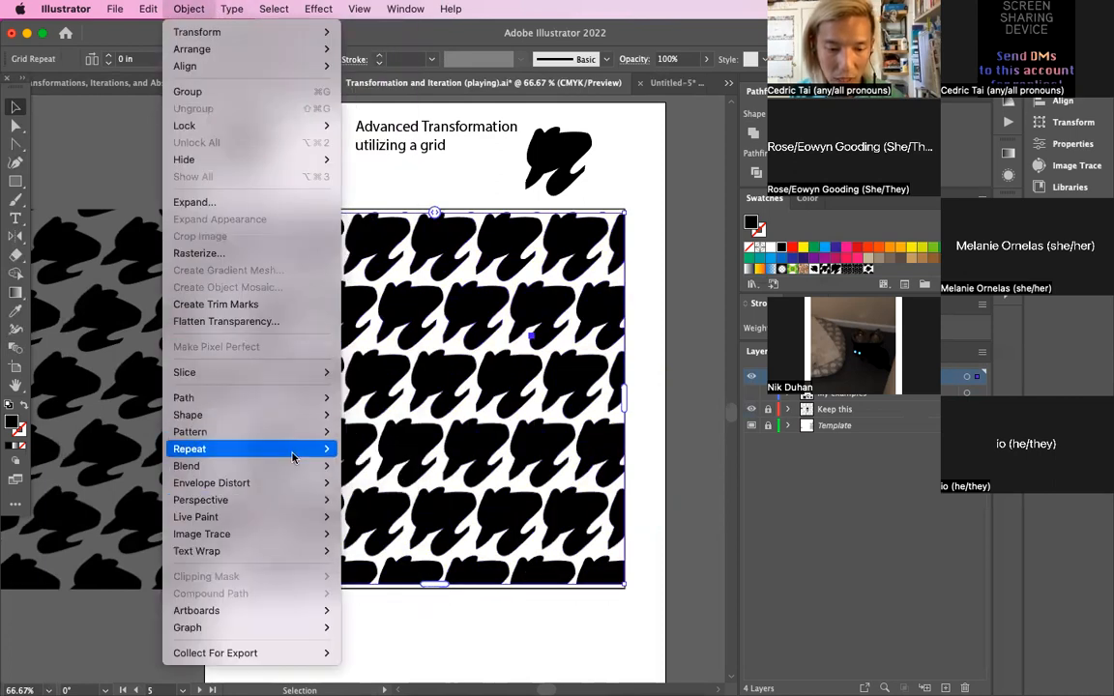
mouse_move(295, 454)
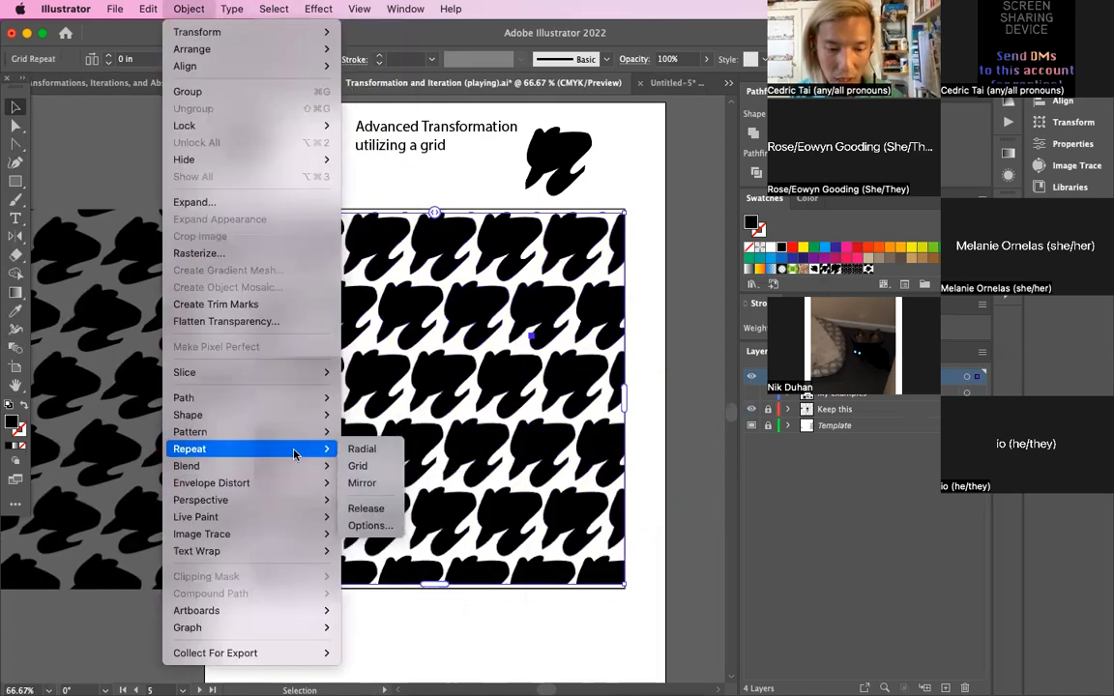
left_click(370, 525)
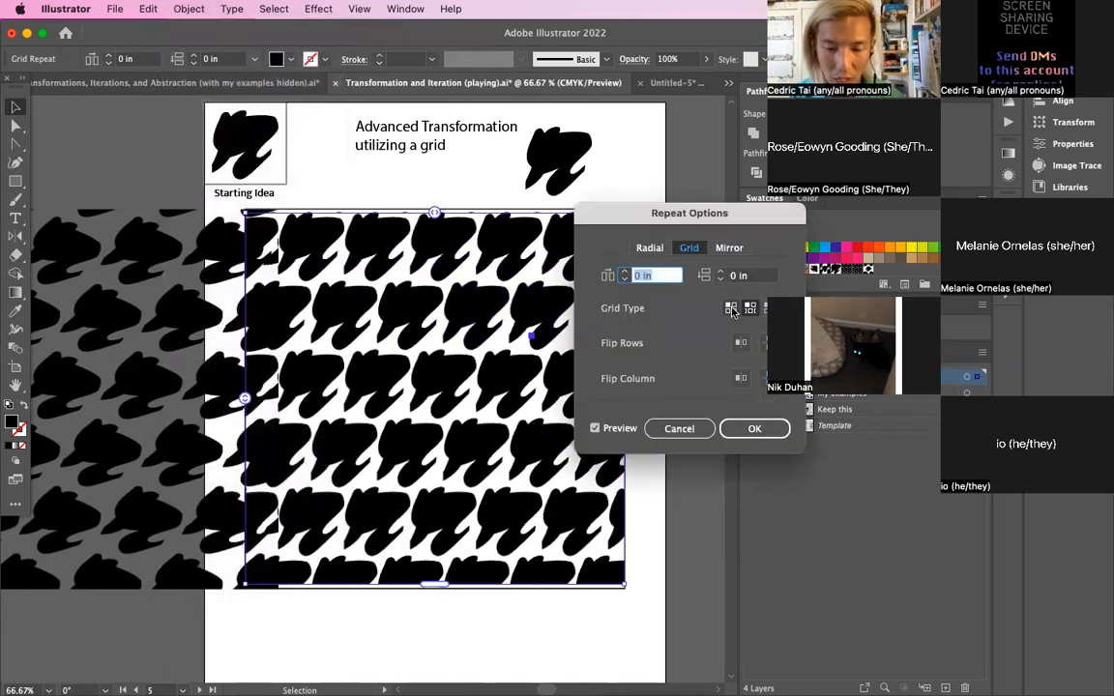
left_click(732, 310)
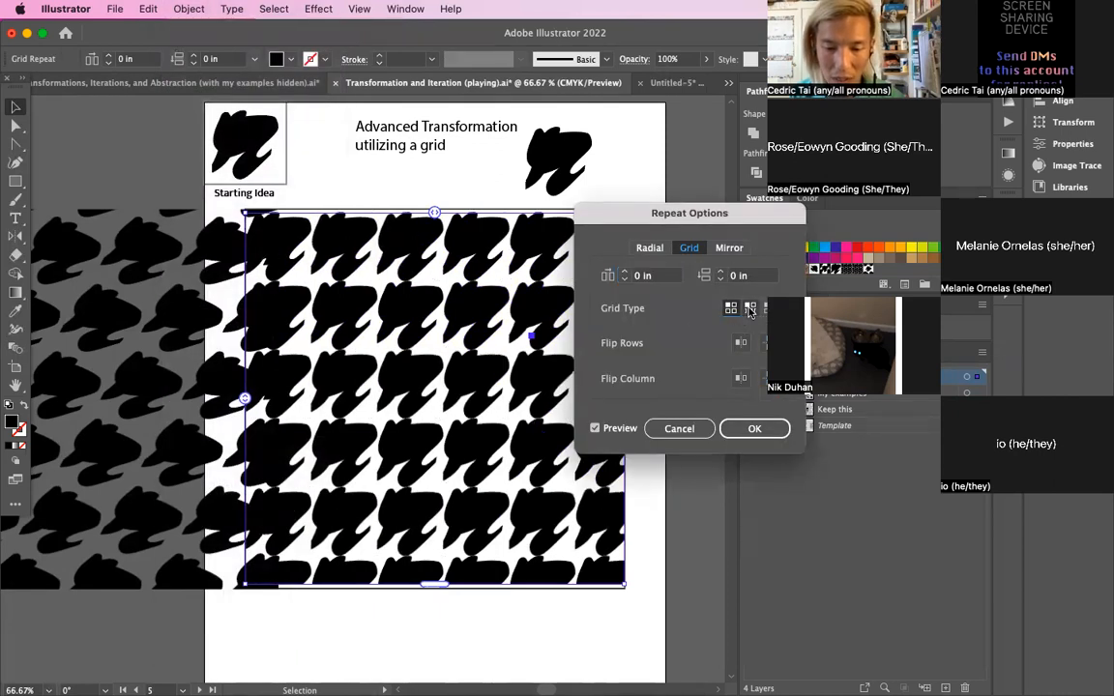
left_click(750, 309)
Try the row and column flips on the Brick by Row repeat
left_click(760, 343)
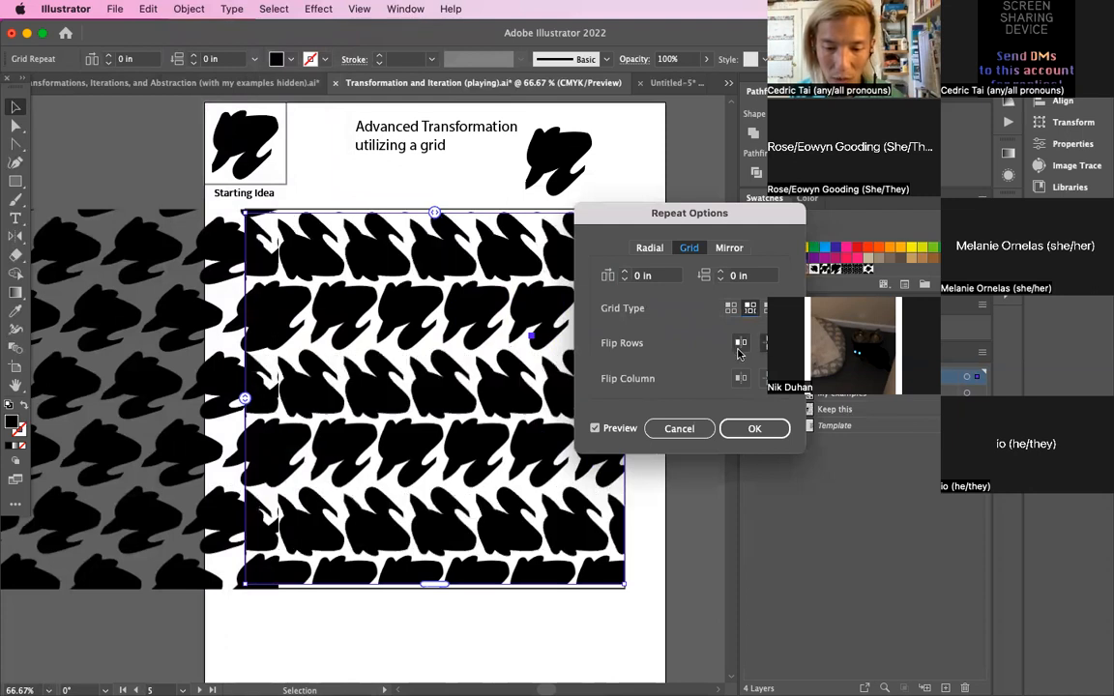
left_click(740, 343)
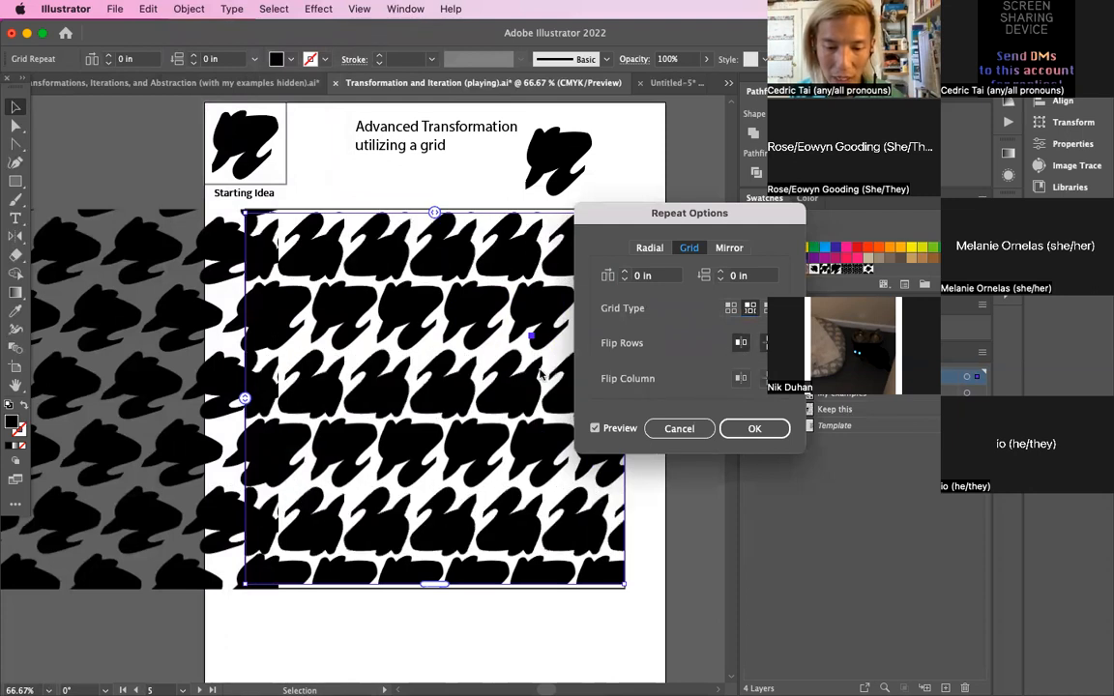
left_click(743, 380)
left_click(763, 380)
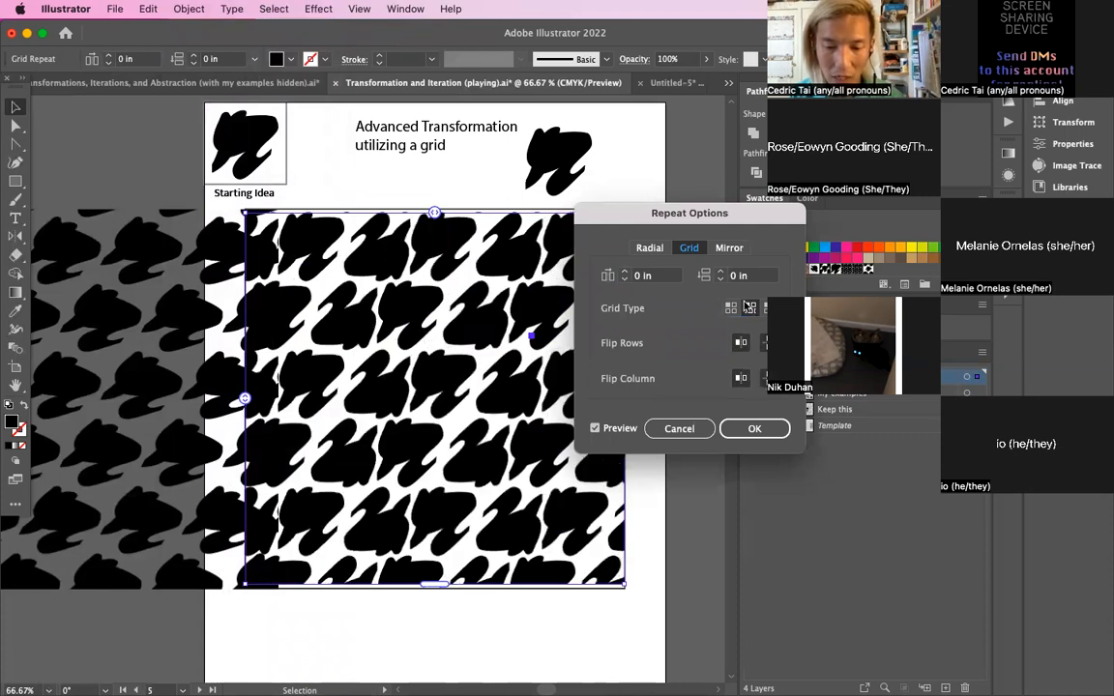
Switch the repeat to the plain Grid type and turn off its row and column flips
left_click(729, 247)
left_click(690, 248)
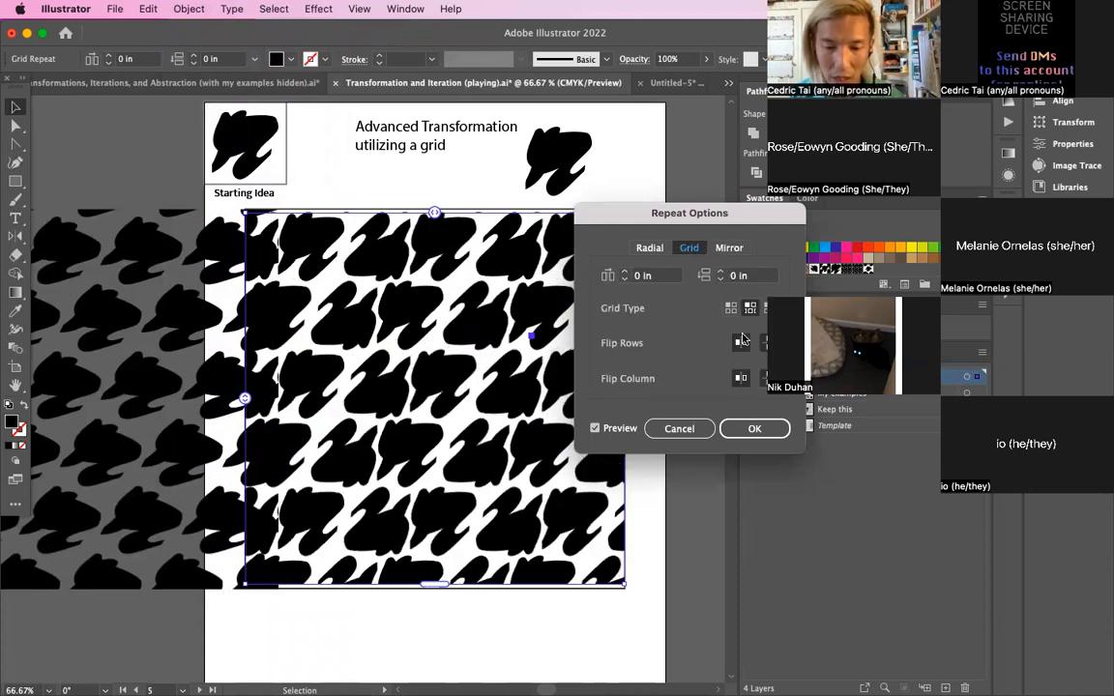
left_click(735, 311)
left_click(741, 344)
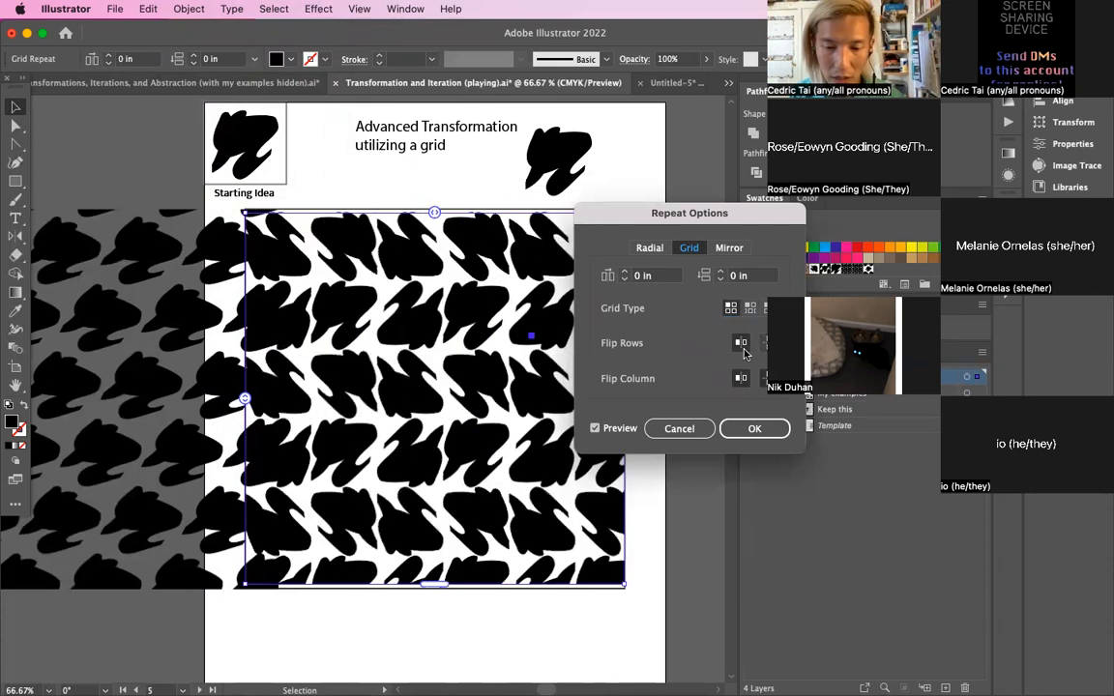
left_click(743, 377)
left_click(764, 379)
left_click(763, 379)
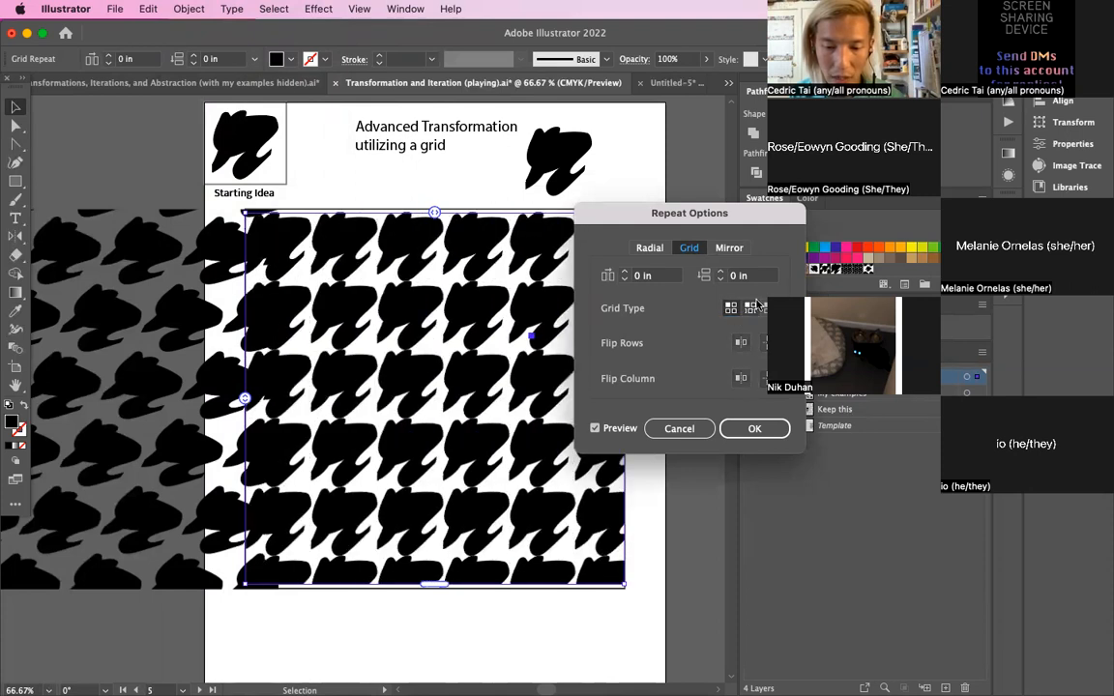
Try the Brick by Column type with row and column flips turned on, then apply the flips with the plain Grid type
left_click(765, 311)
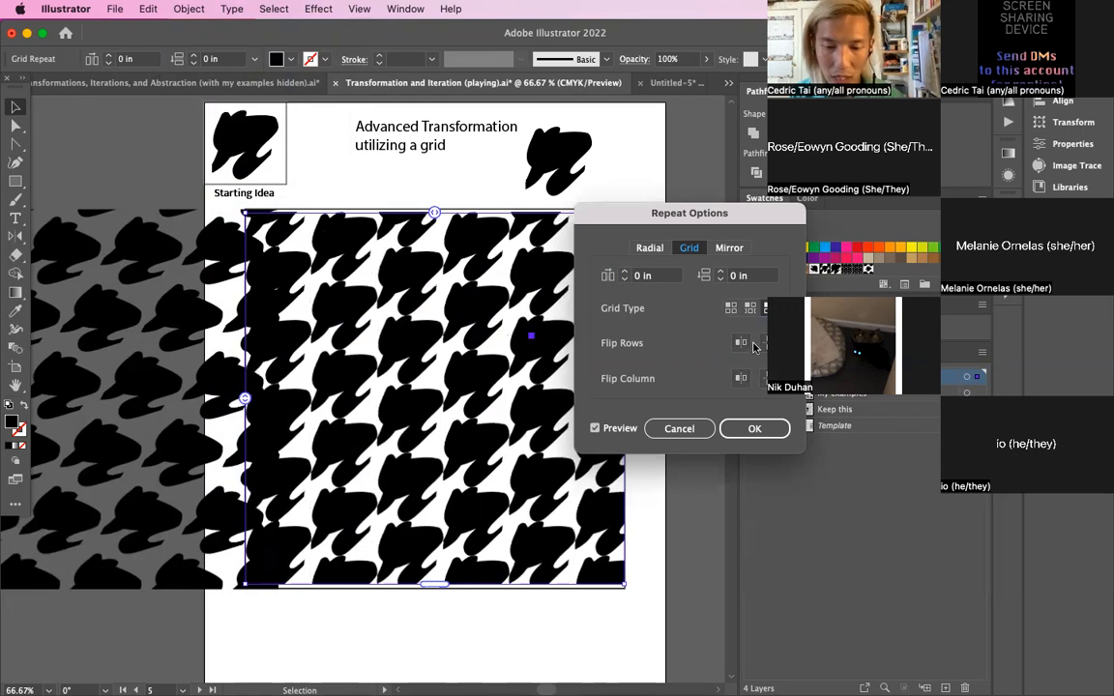
left_click(737, 345)
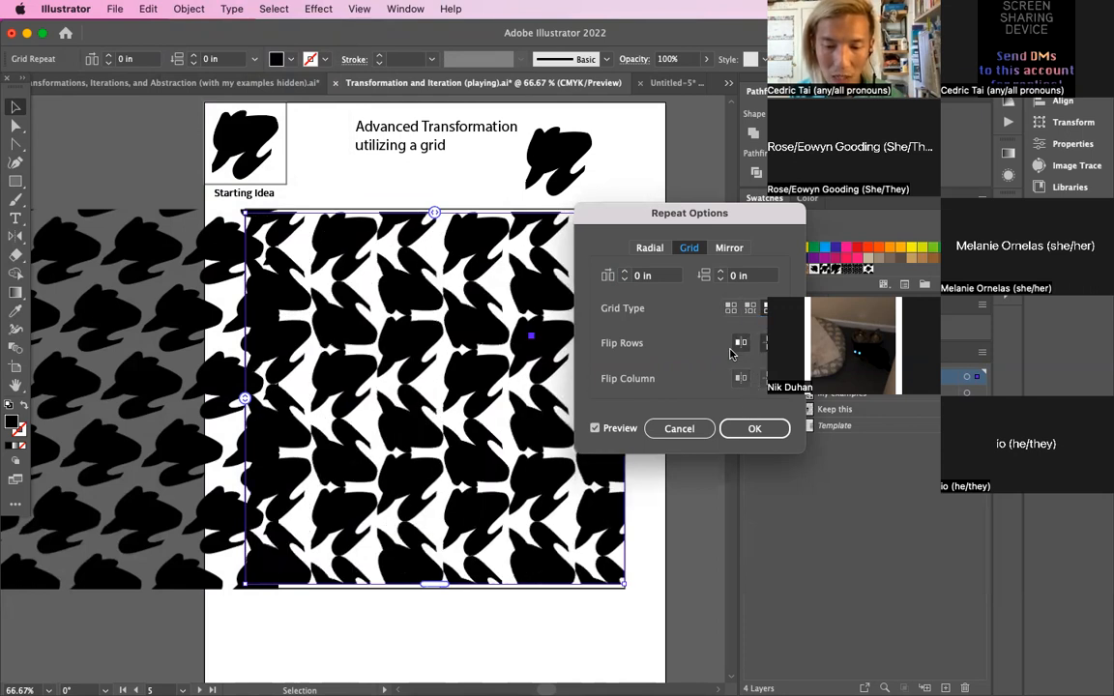
left_click(740, 348)
left_click(740, 378)
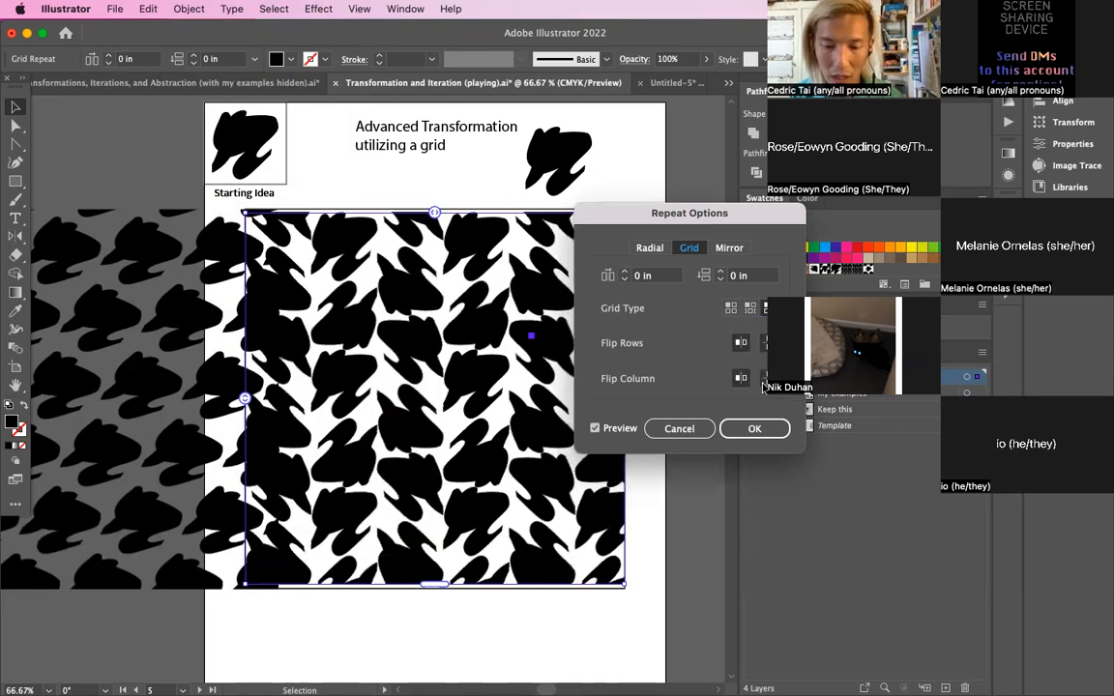
left_click(762, 378)
left_click(732, 308)
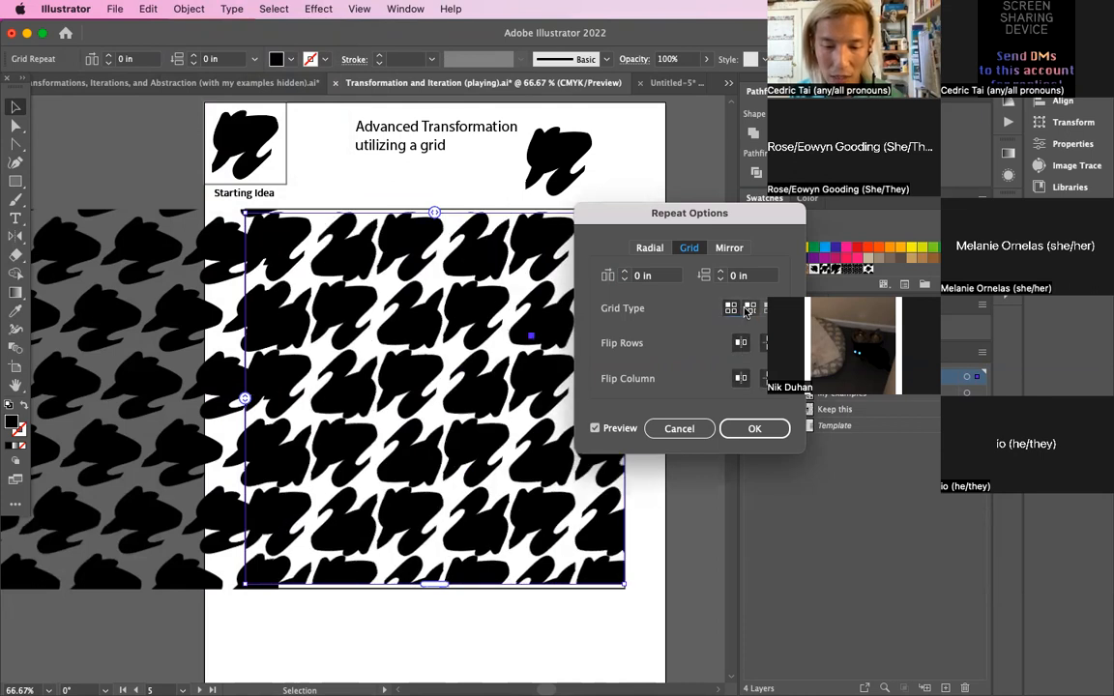
left_click(750, 429)
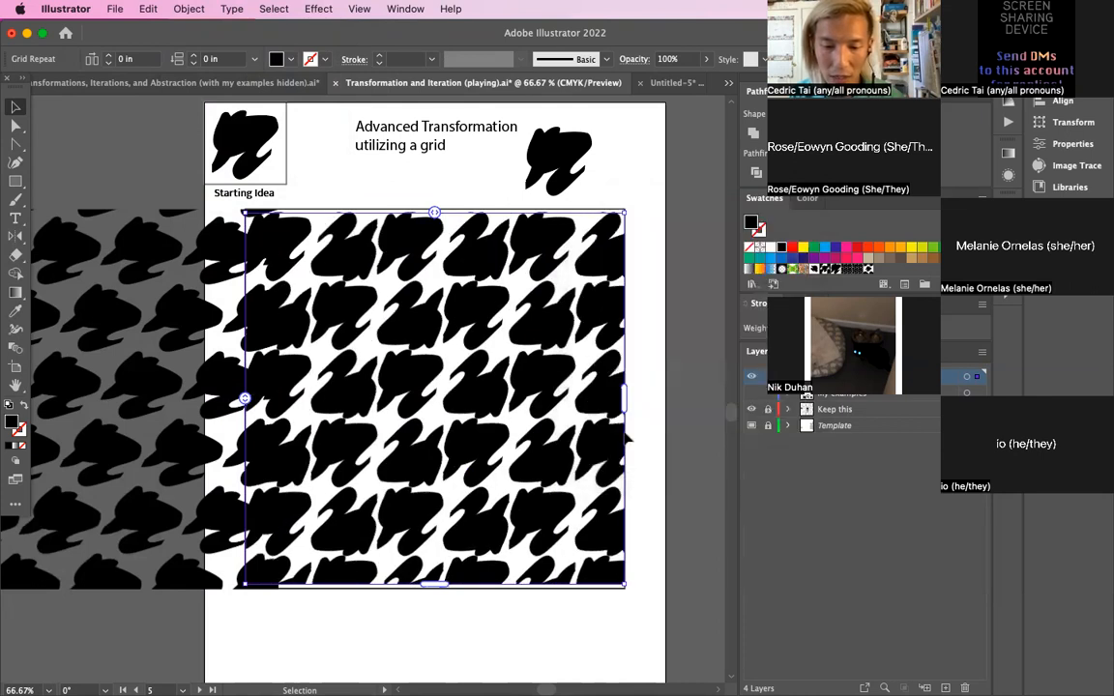
Shift the pattern-filled rectangle clear of the frame's left edge and nudge the grid repeat up to align with the frame
left_click(632, 439)
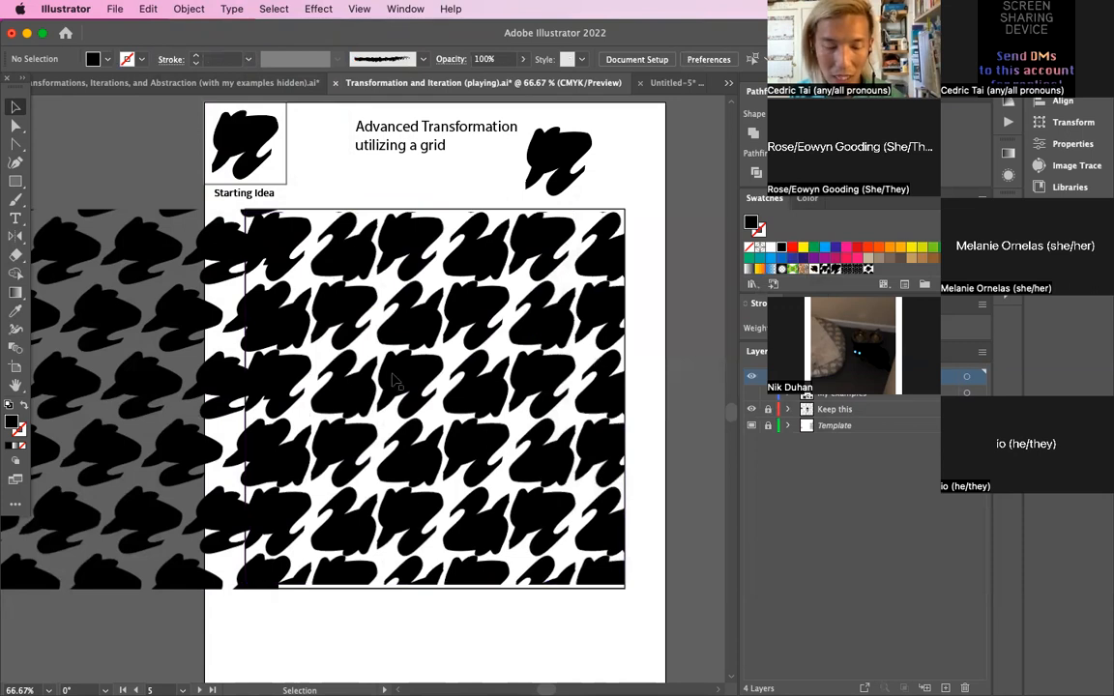
left_click(138, 356)
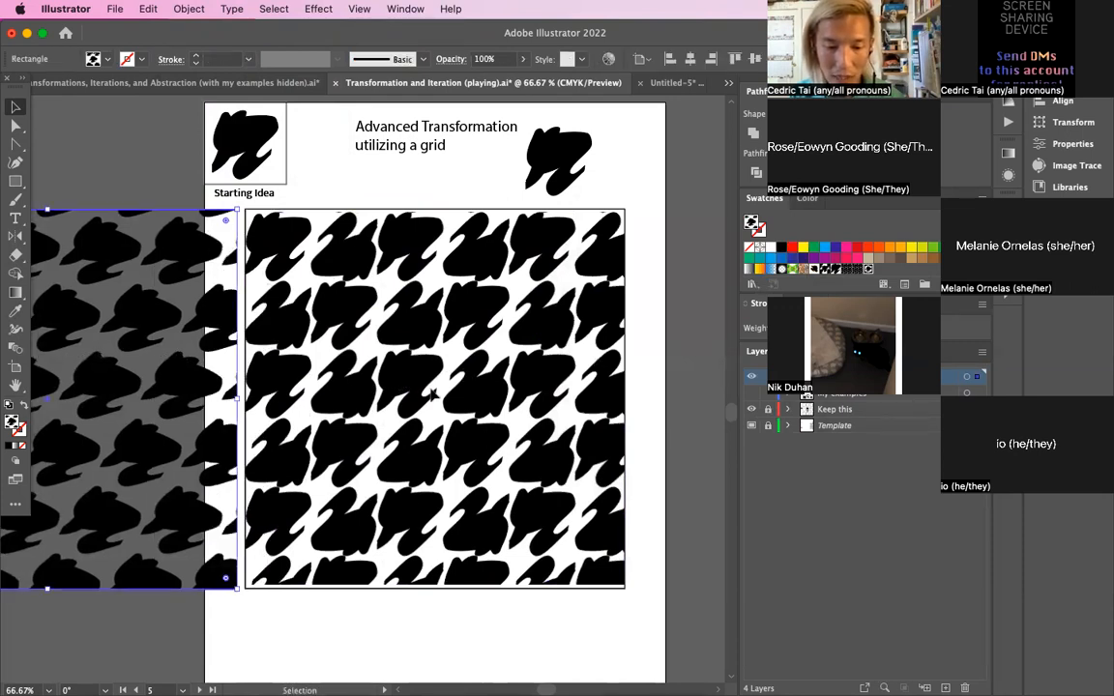
left_click(402, 249)
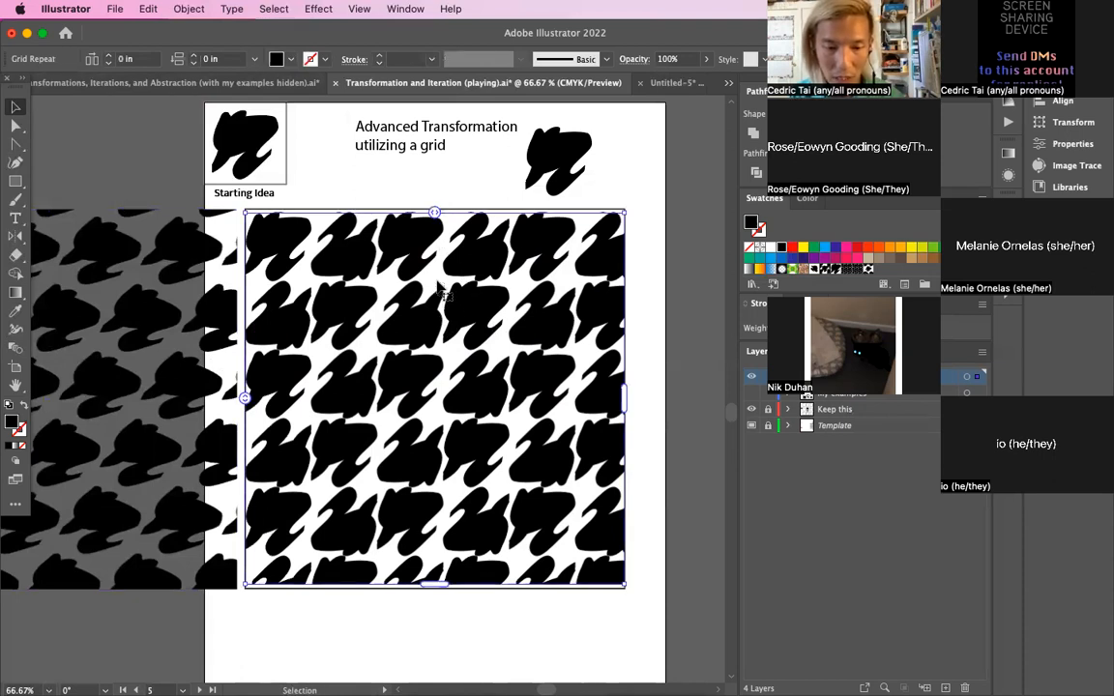
left_click_drag(460, 264, 460, 261)
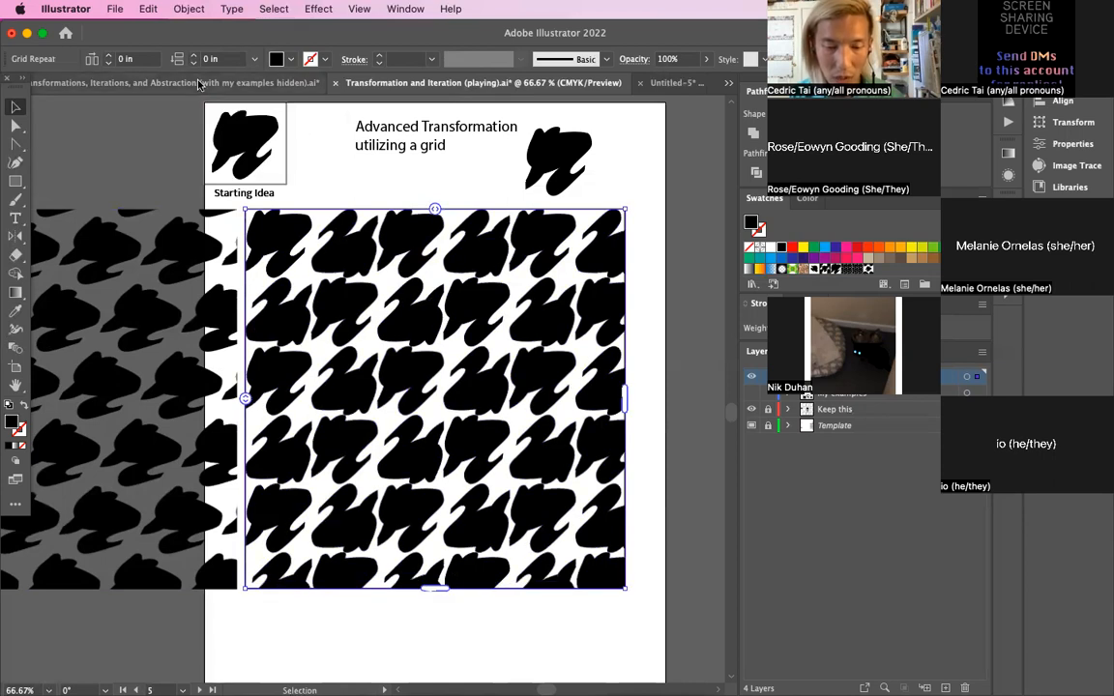
Expand the grid repeat with Object and Fill enabled, and select the expanded artwork
left_click(172, 8)
mouse_move(143, 9)
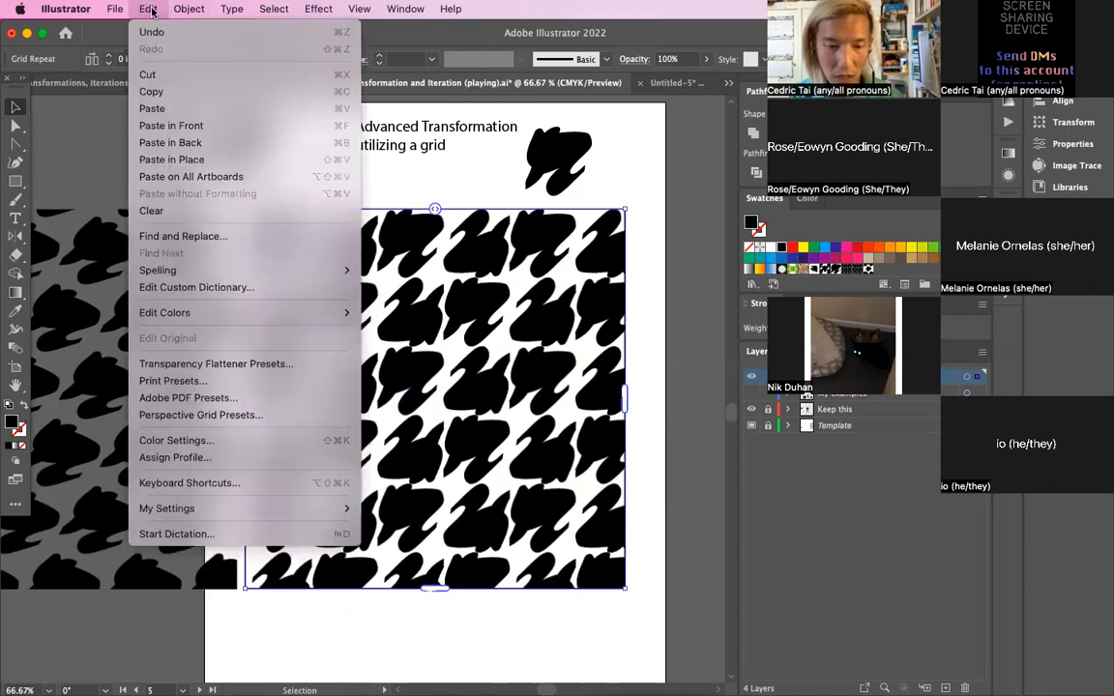
mouse_move(189, 9)
left_click(207, 203)
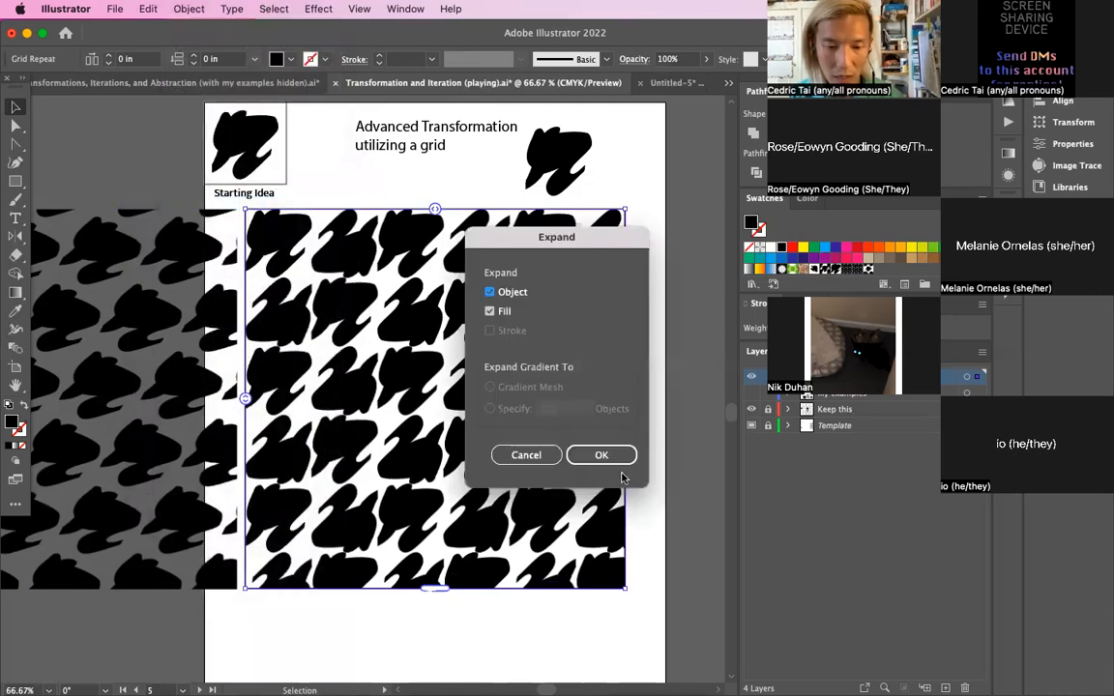
left_click(602, 456)
left_click(369, 169)
left_click(389, 300)
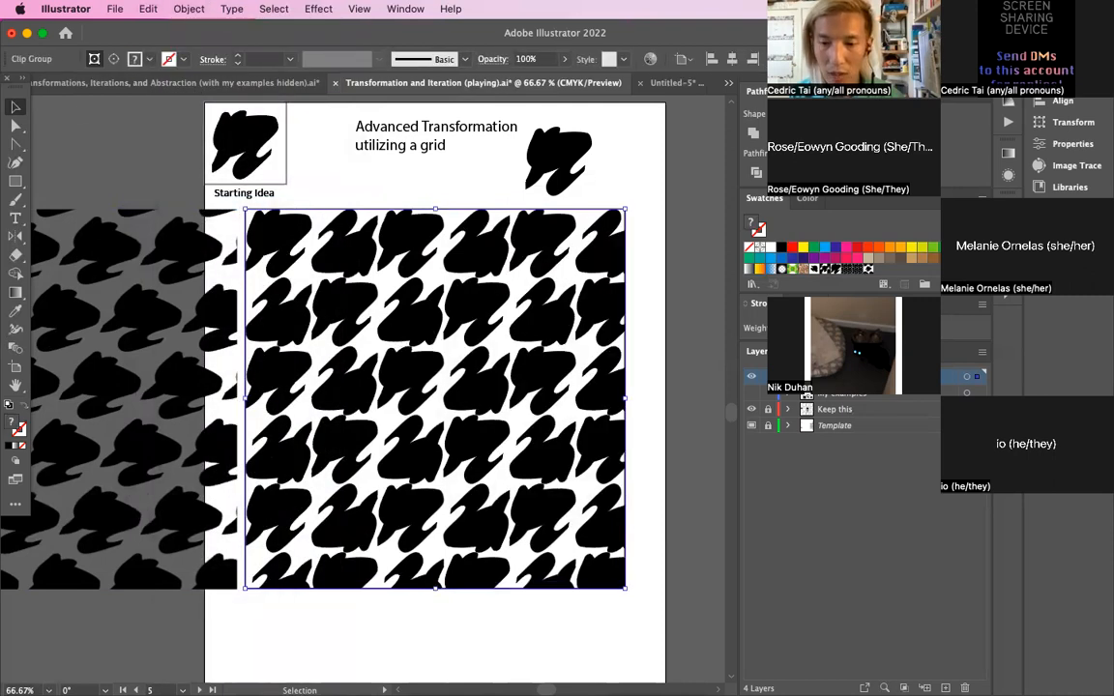